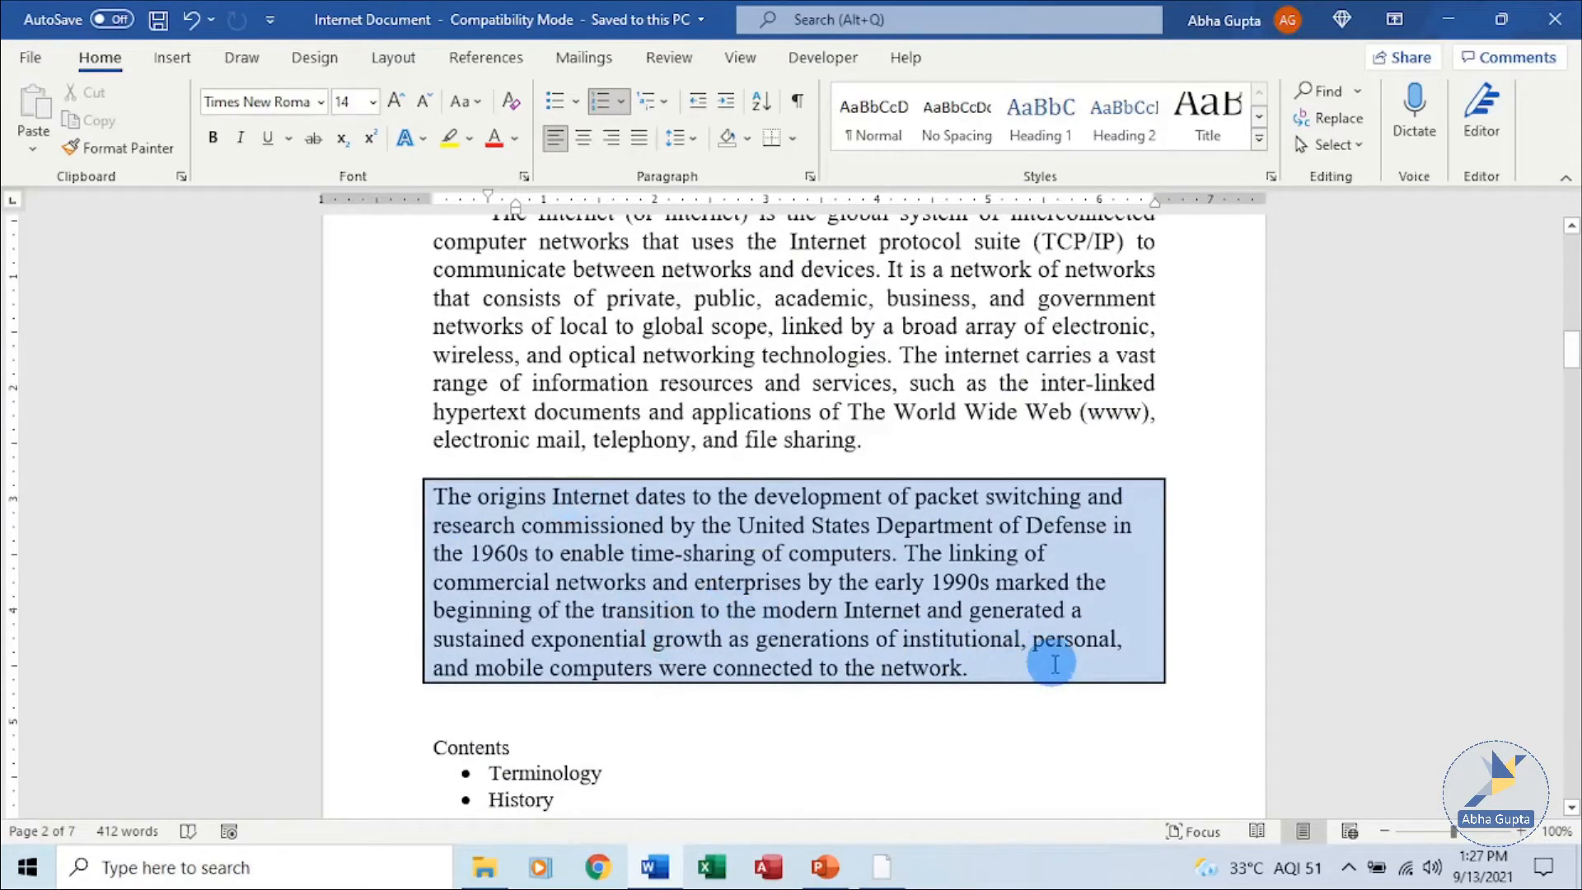
Apply the Heading 2 style to the opening paragraph below the Internet title.
scroll(1051, 662, "down", 4)
scroll(1051, 662, "down", 5)
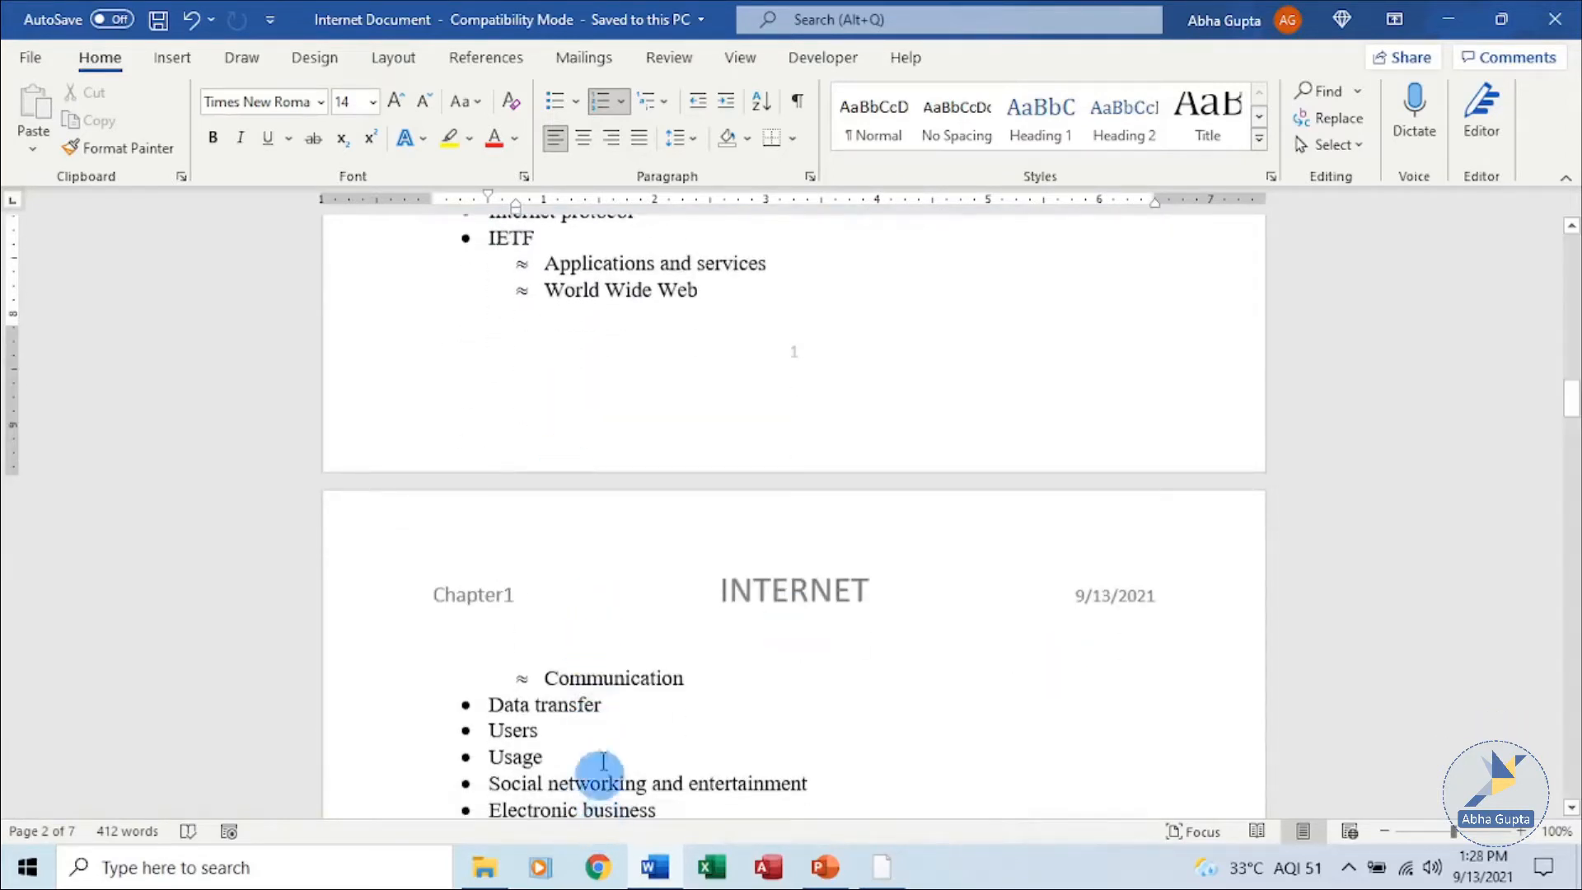
scroll(742, 666, "down", 3)
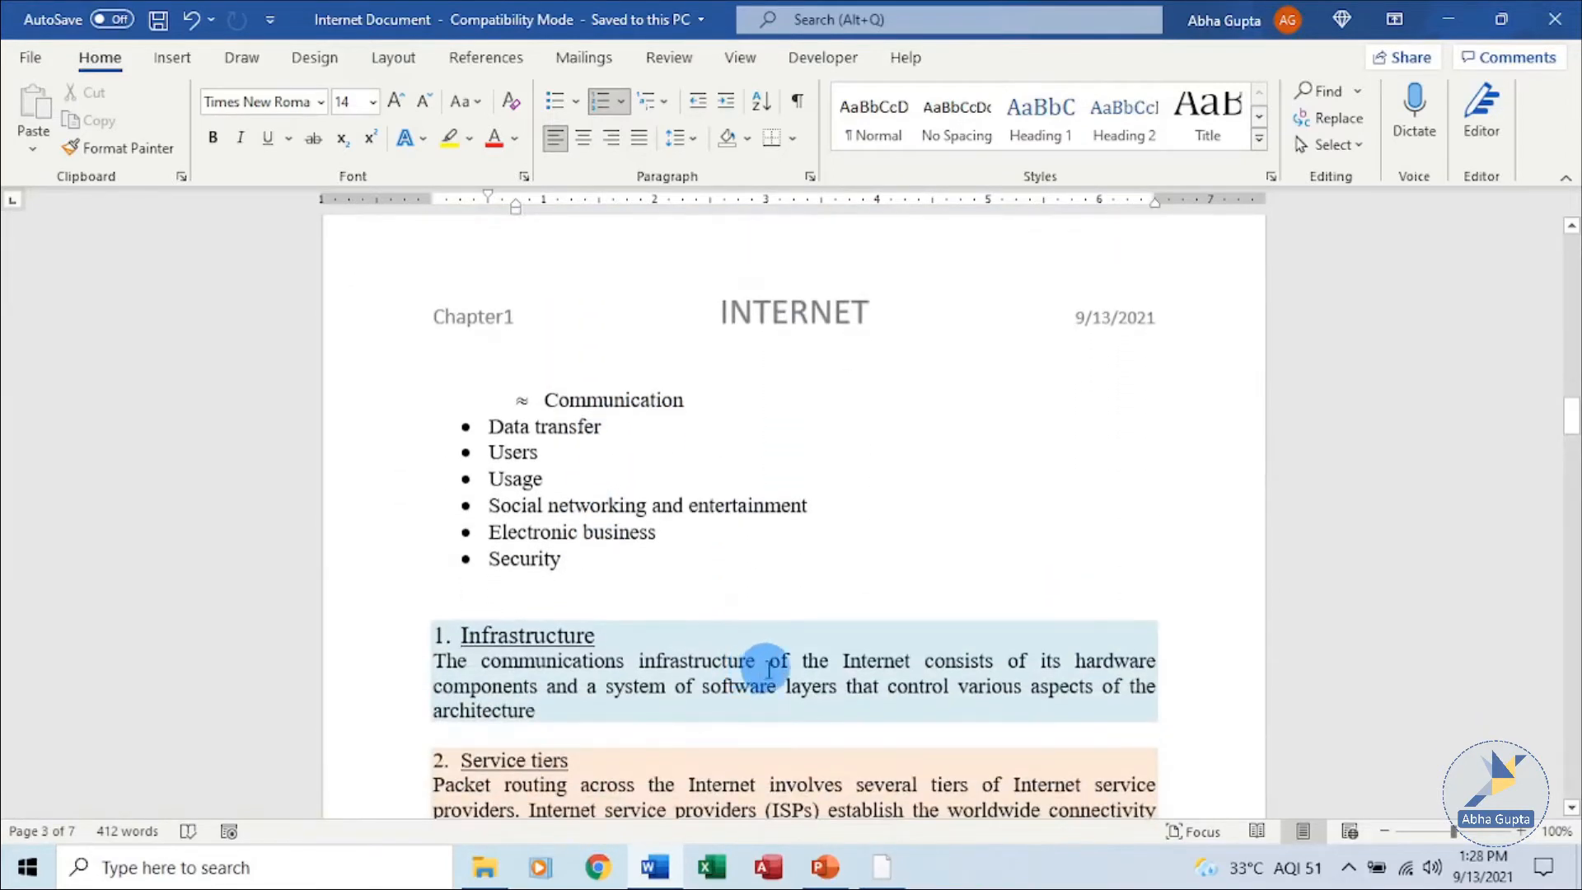
scroll(769, 668, "down", 2)
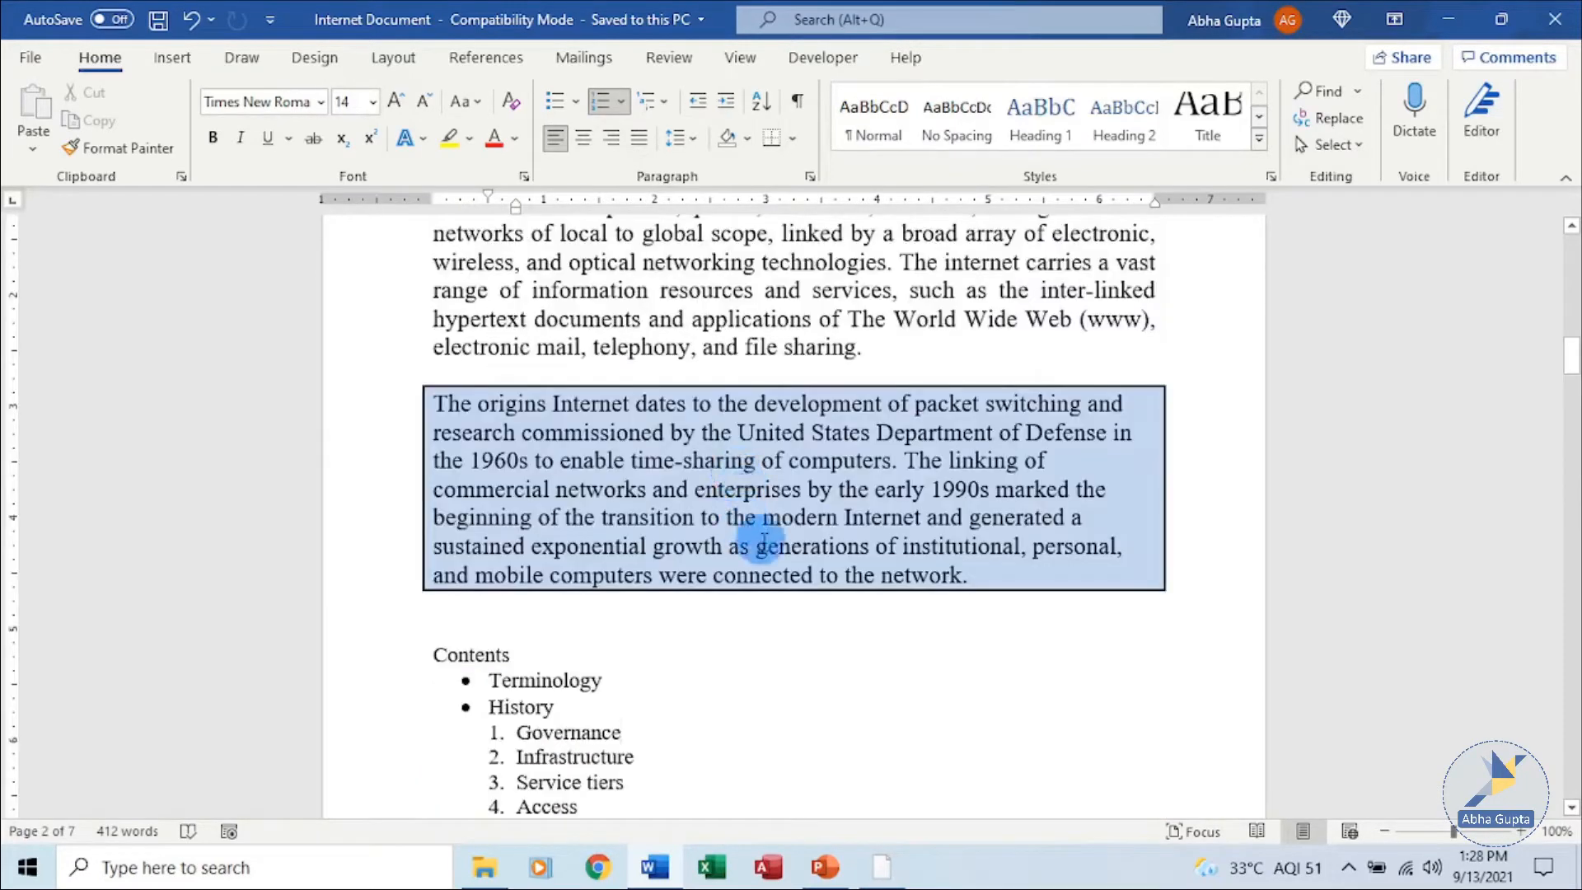
scroll(729, 494, "up", 3)
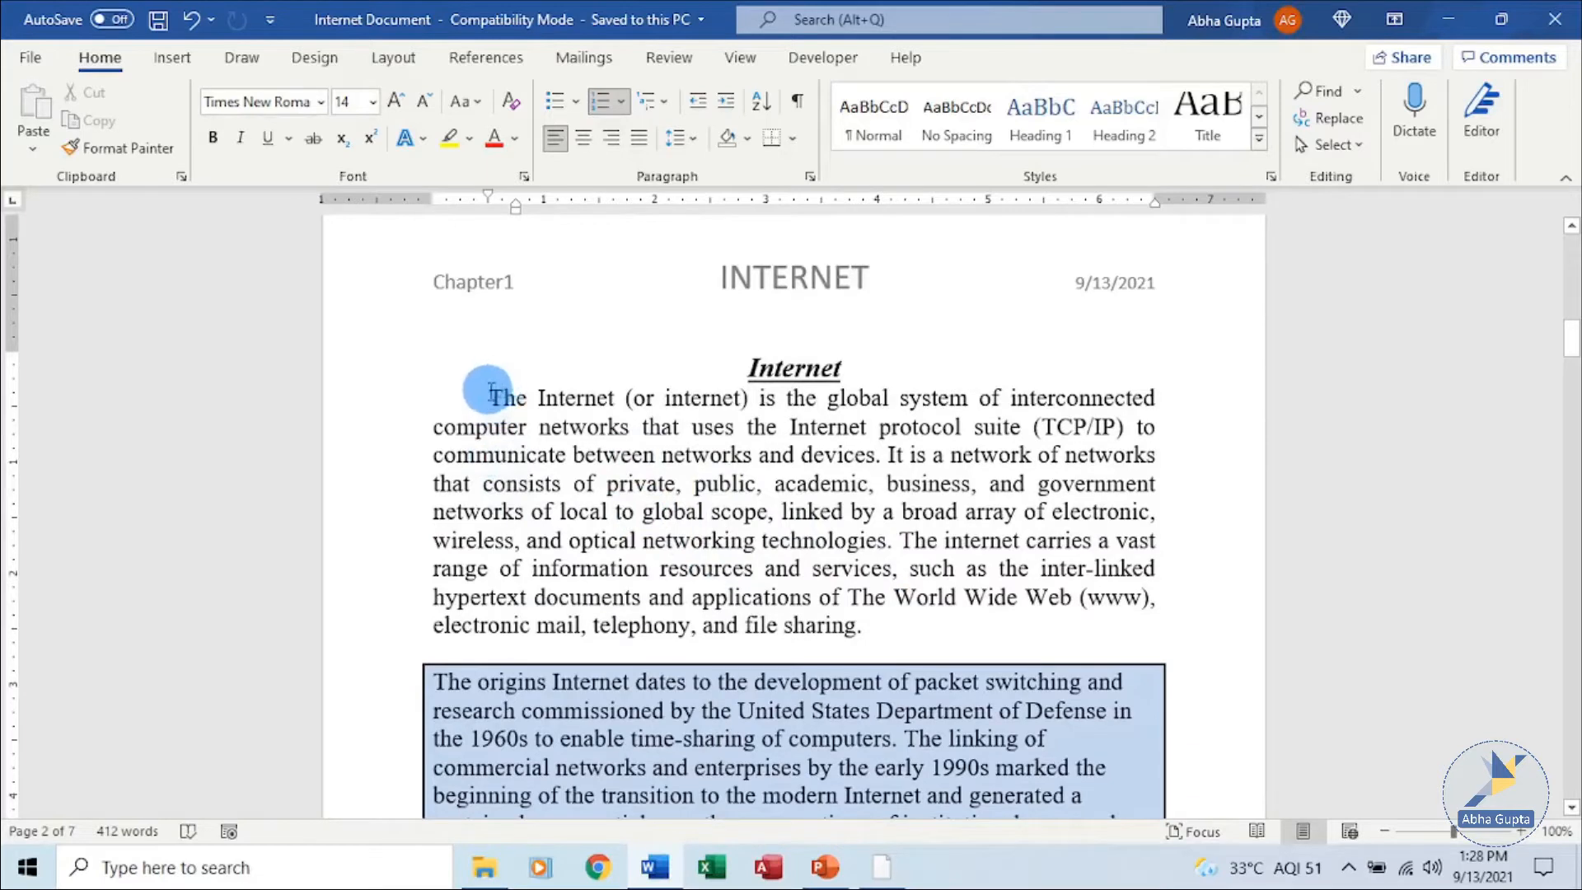
left_click_drag(491, 392, 941, 617)
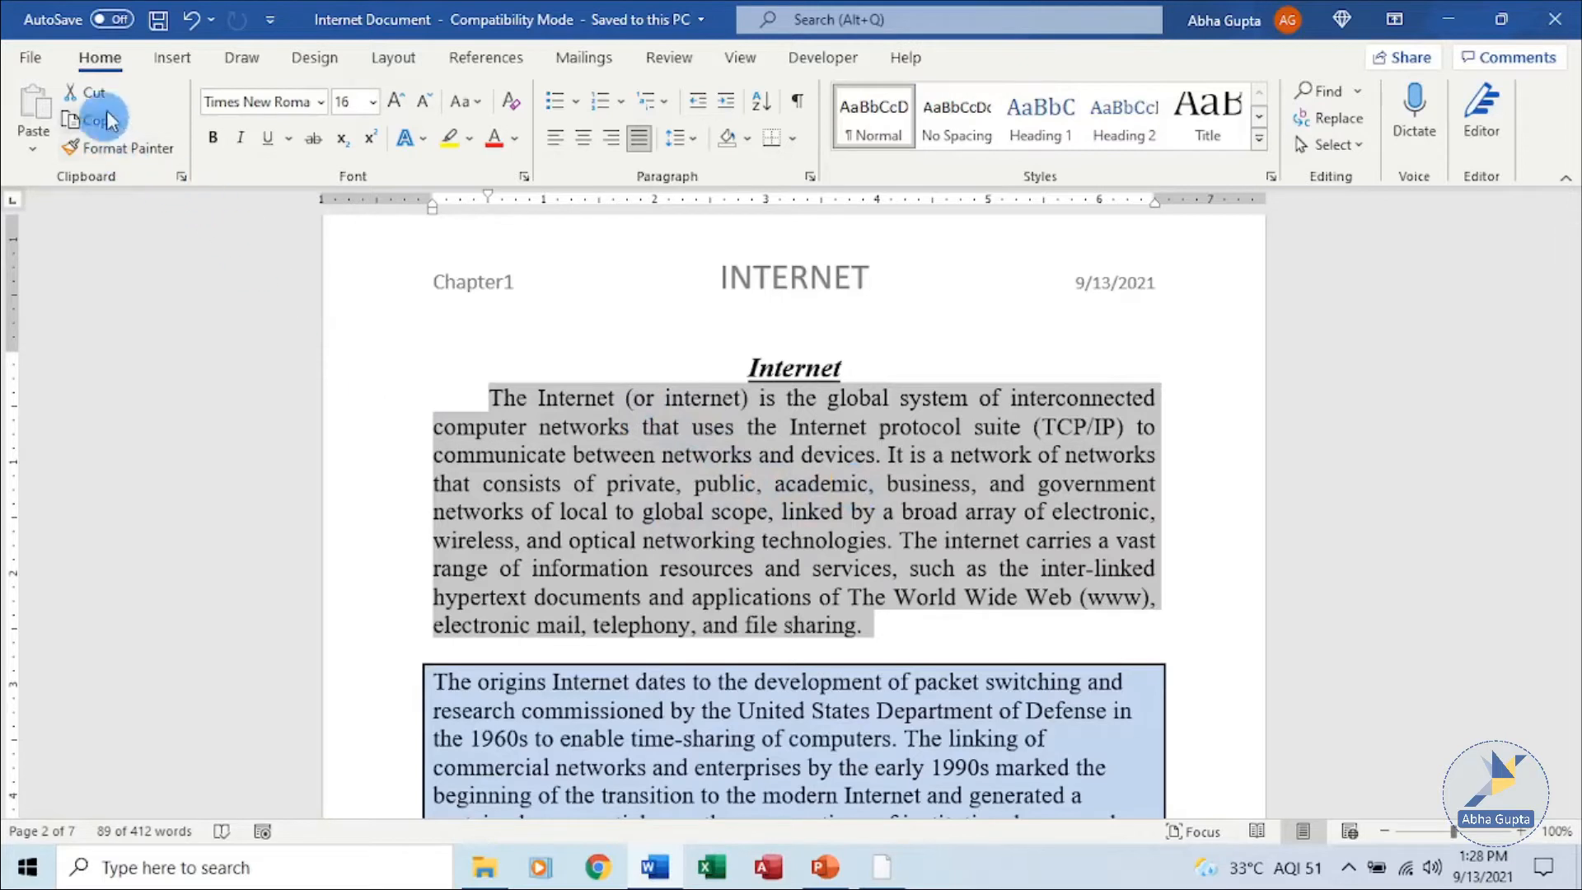
left_click(101, 58)
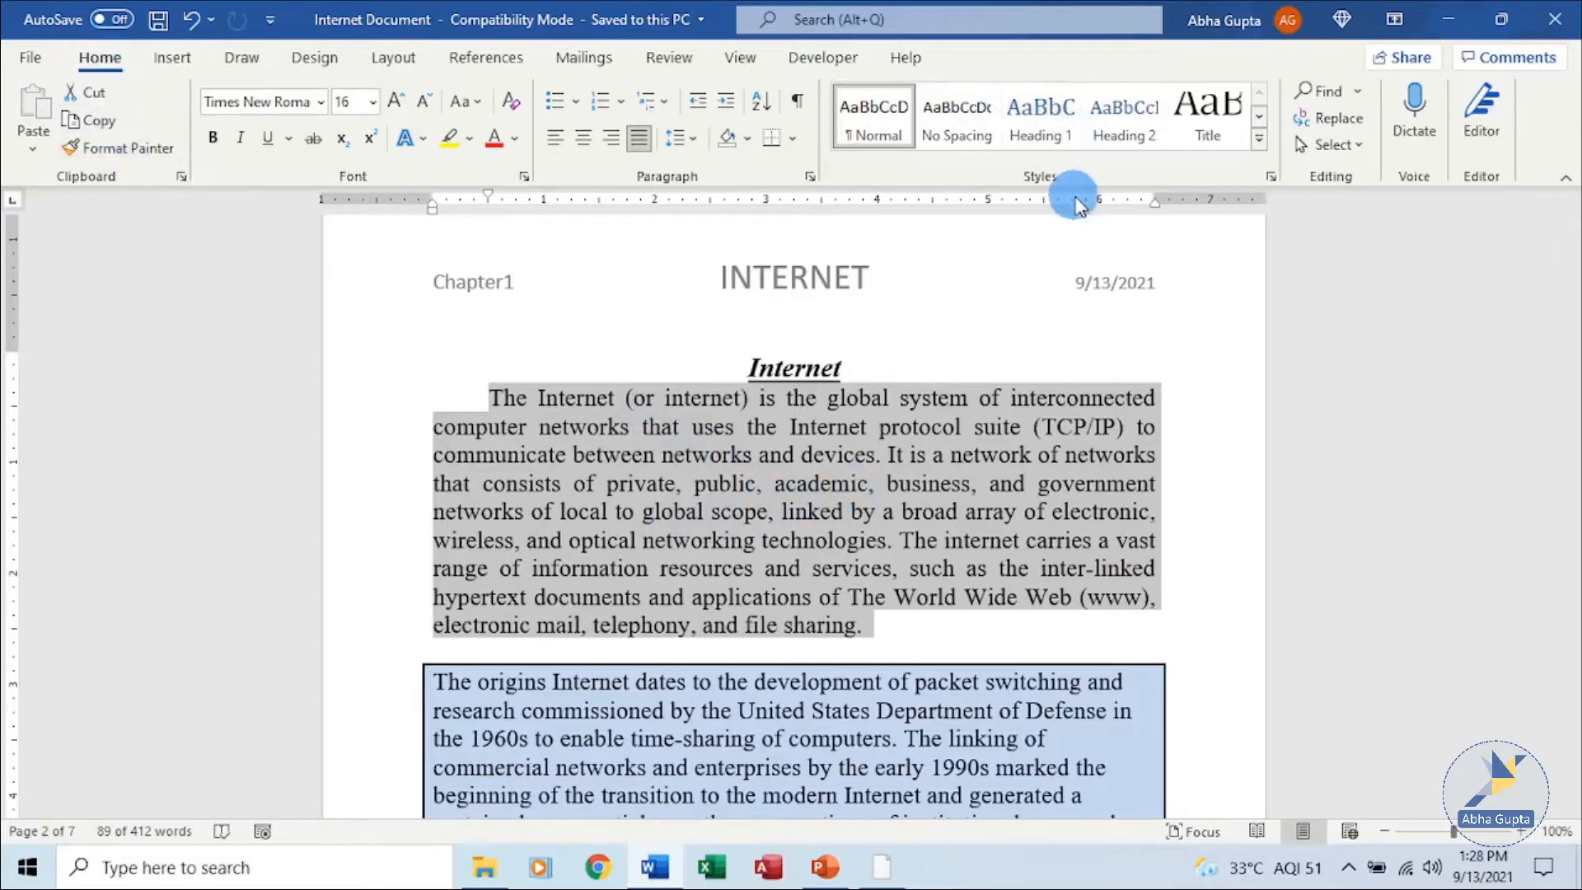
left_click(1260, 140)
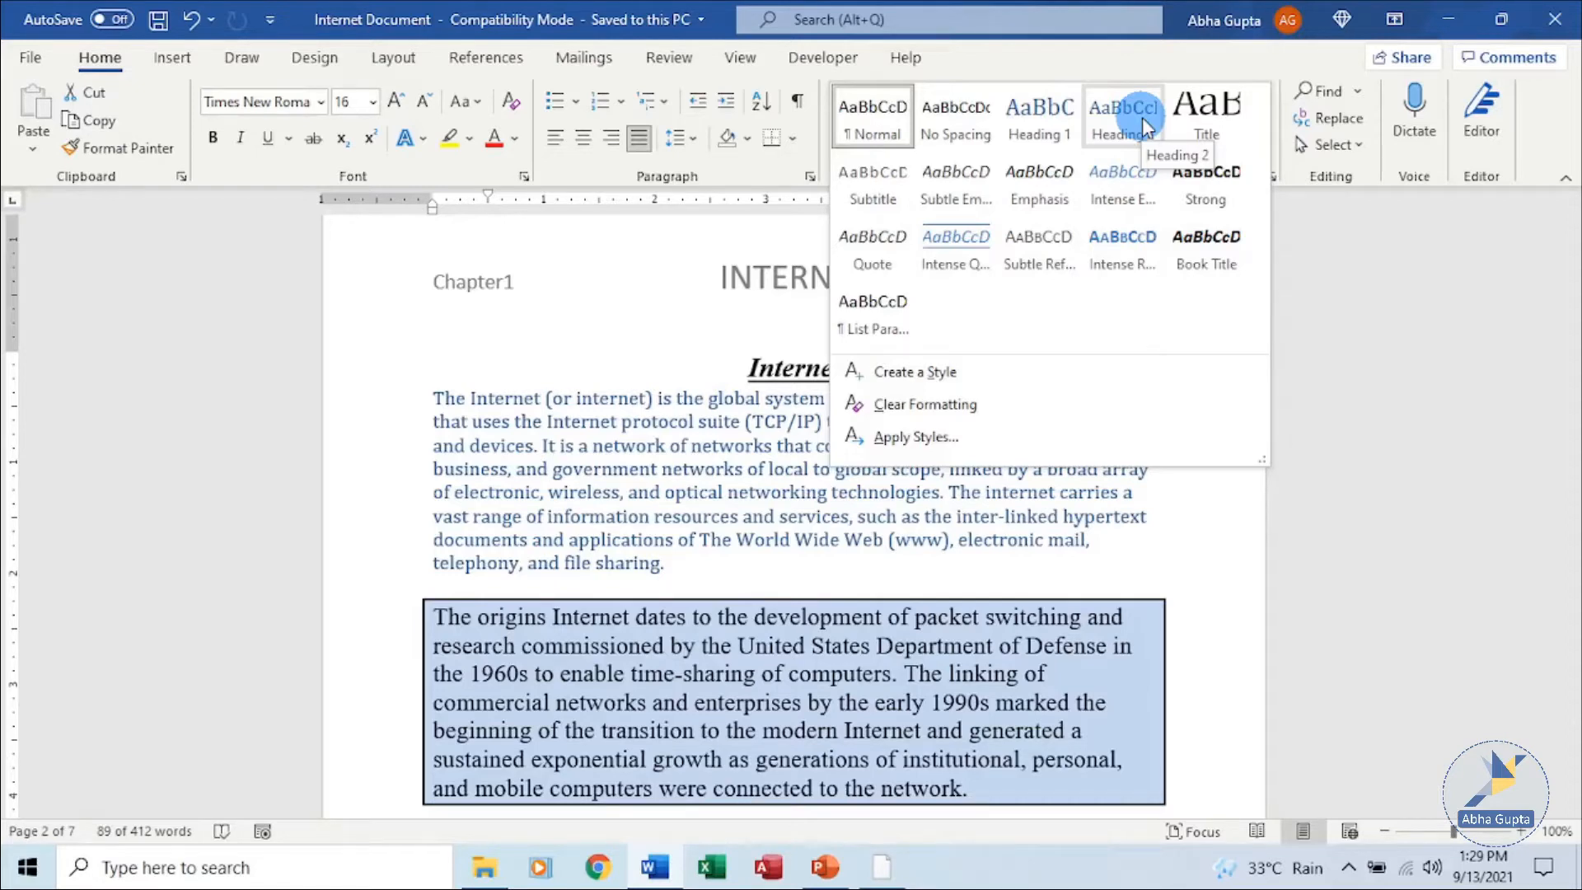
left_click(1143, 117)
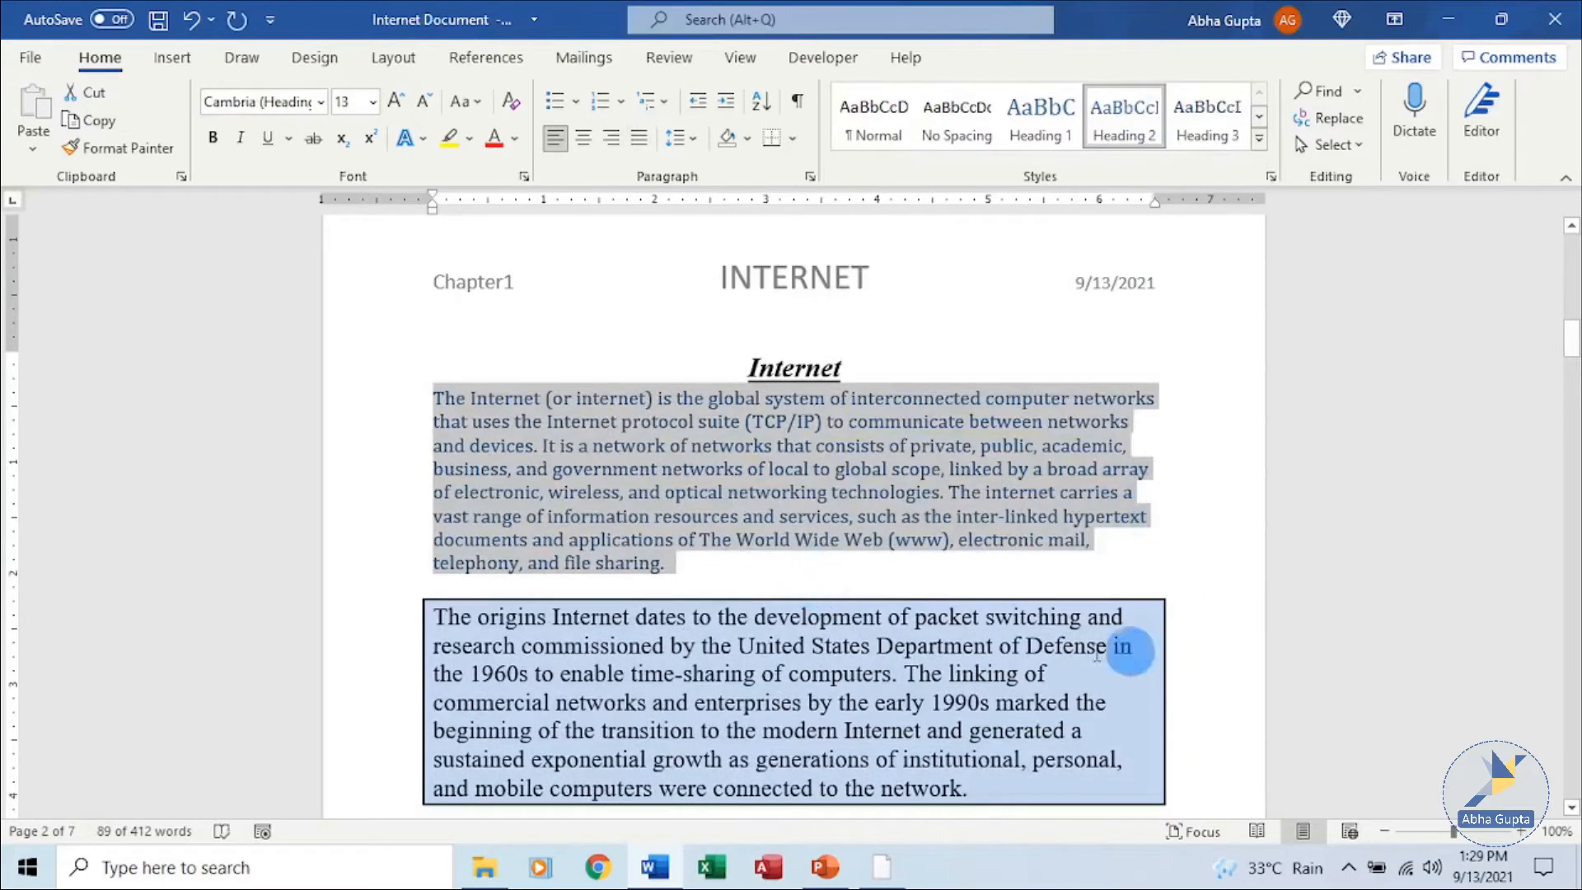
left_click(721, 476)
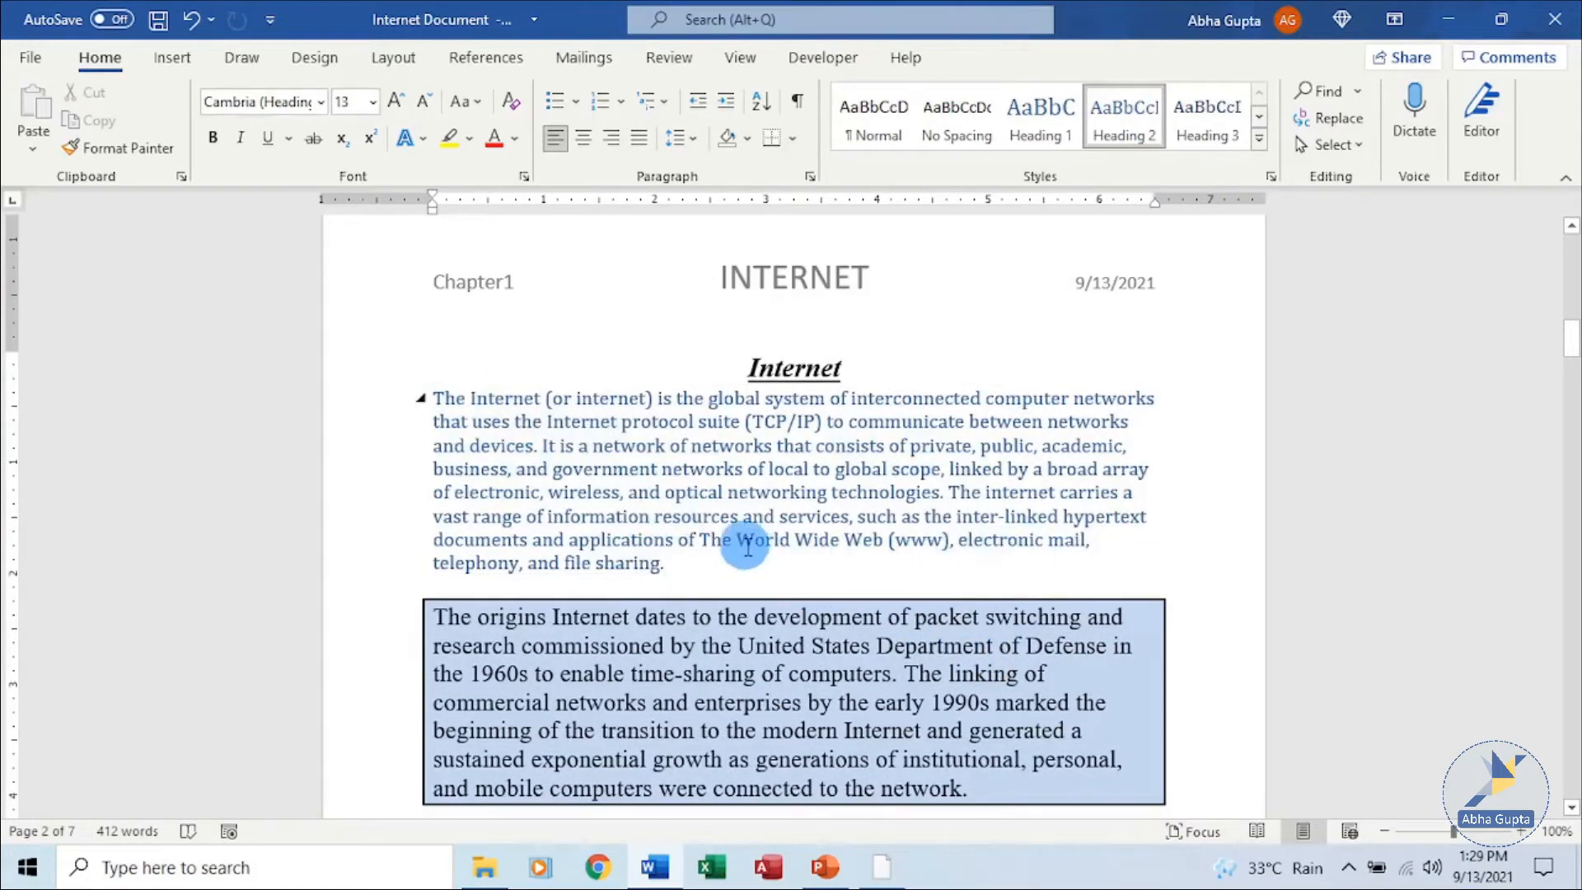
Return the opening paragraph to the Normal style, and restyle it as Intense Reference.
left_click_drag(434, 399, 759, 553)
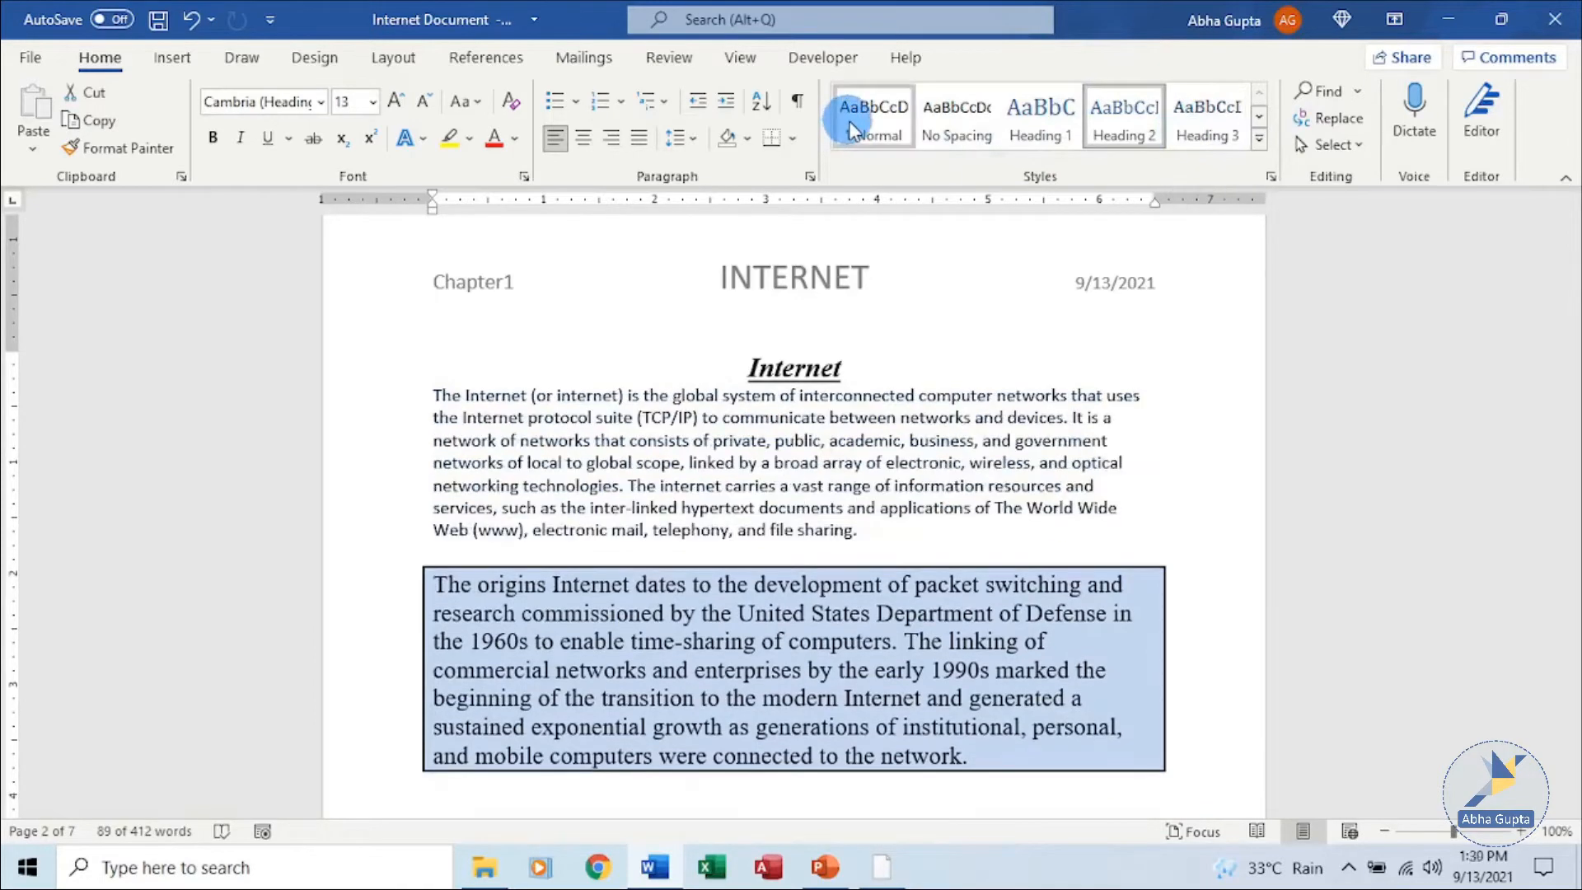
left_click(861, 122)
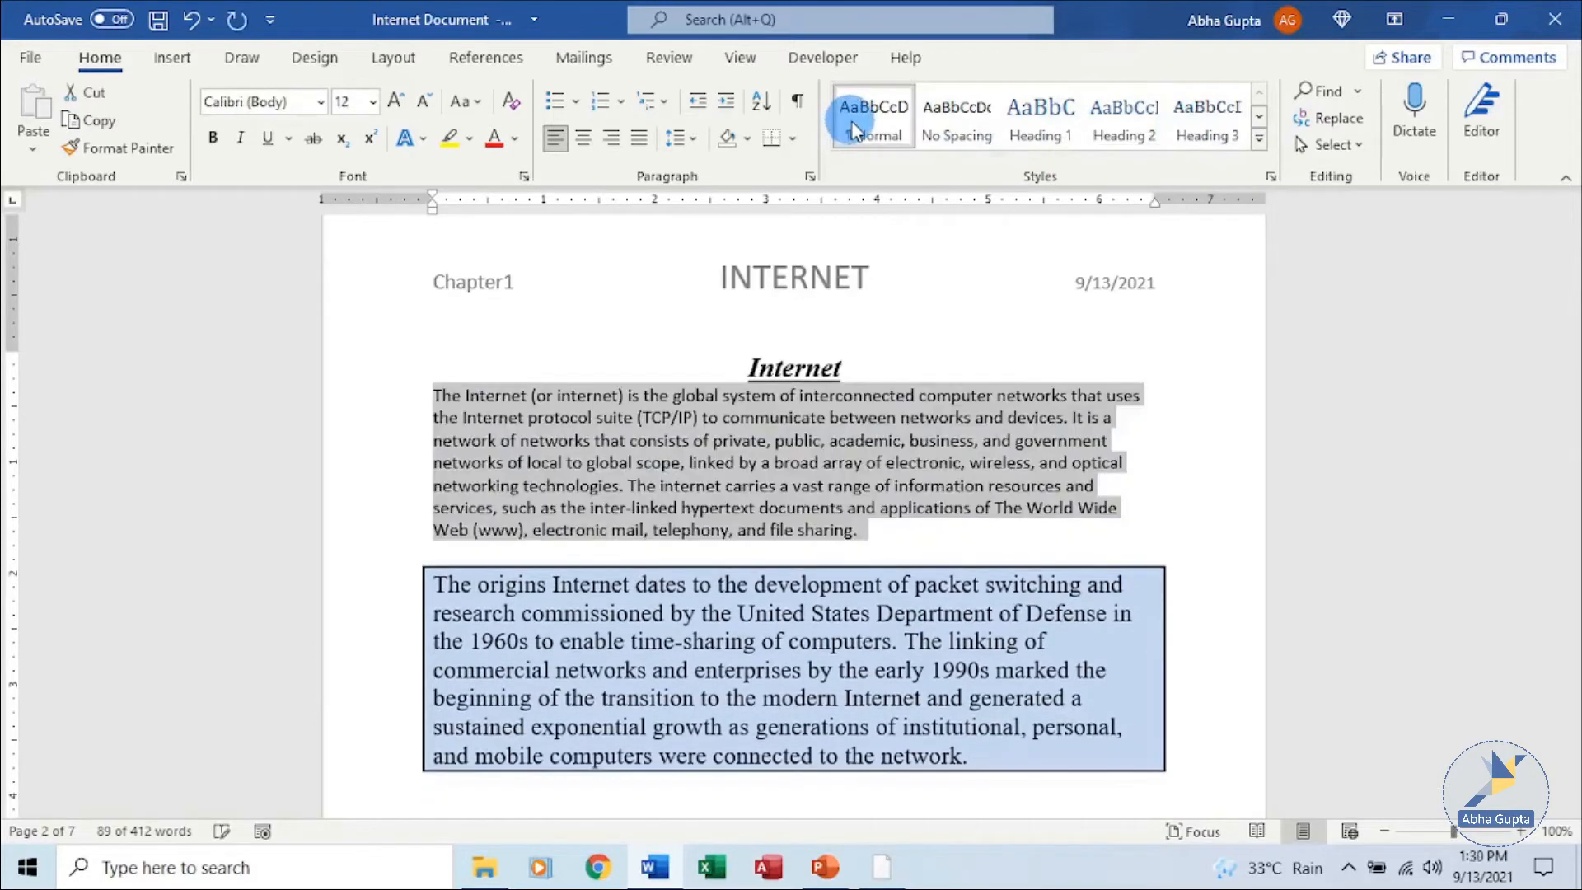
left_click(912, 545)
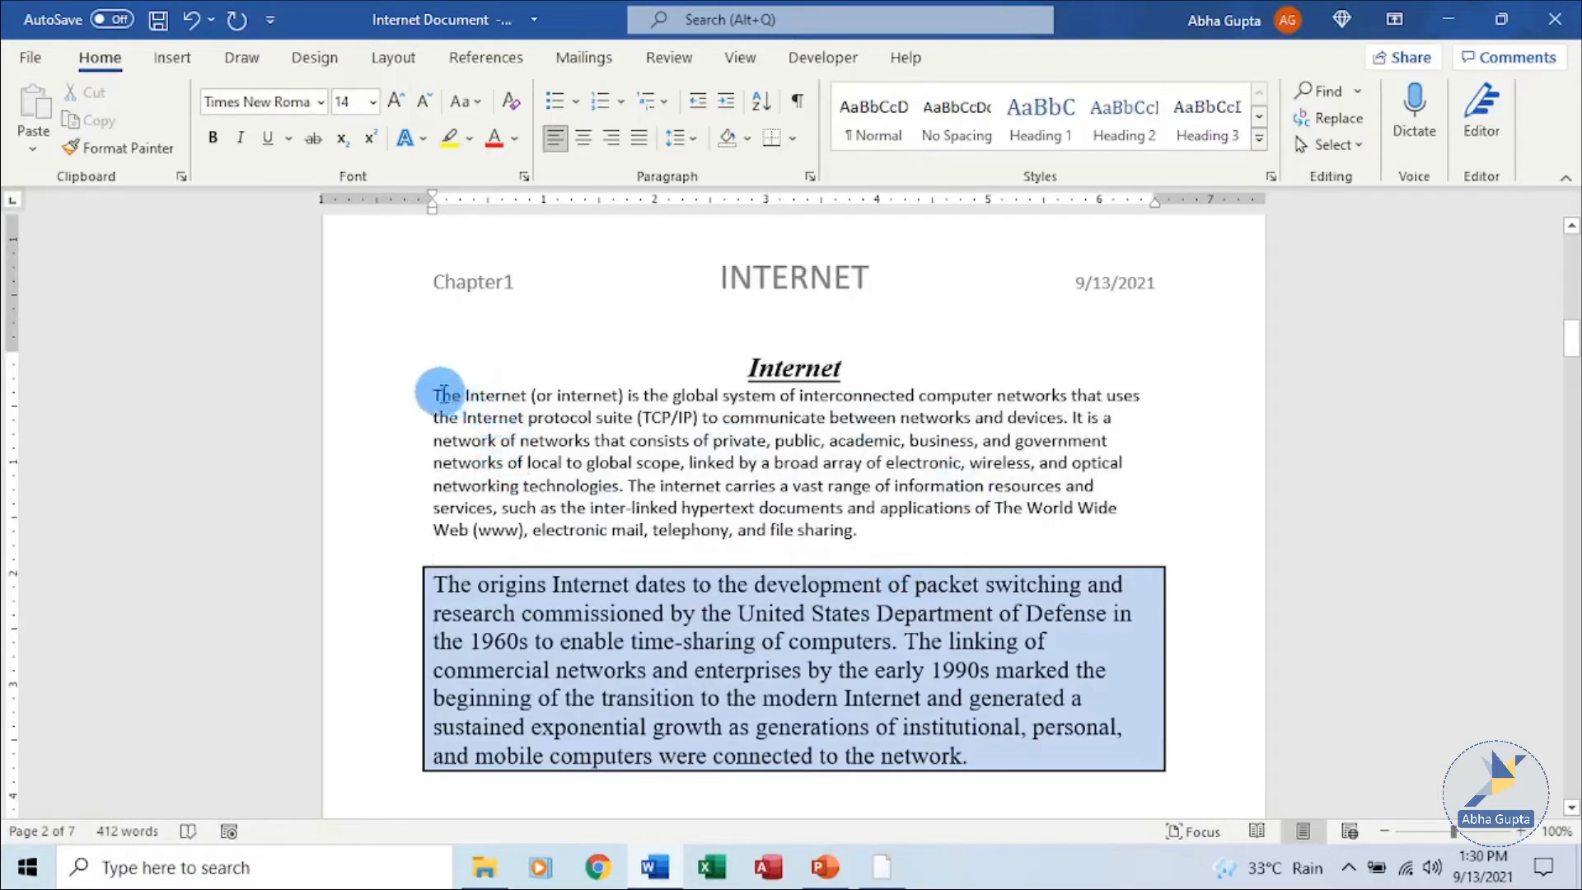
left_click_drag(435, 396, 871, 526)
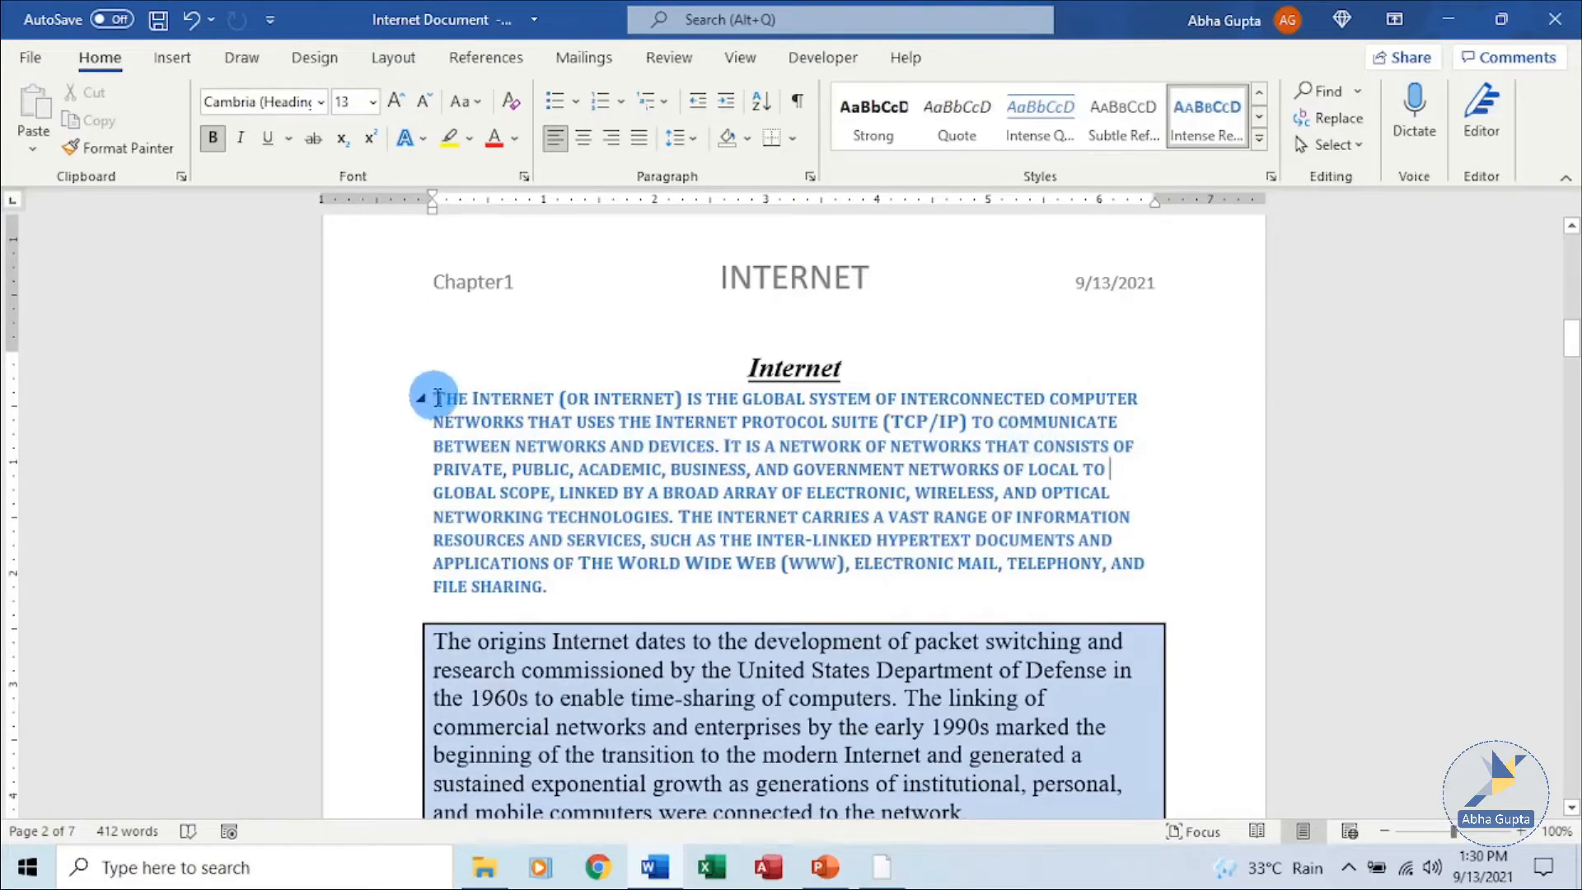
Set the opening paragraph's font to Times New Roman at size 14.
left_click_drag(442, 398, 672, 587)
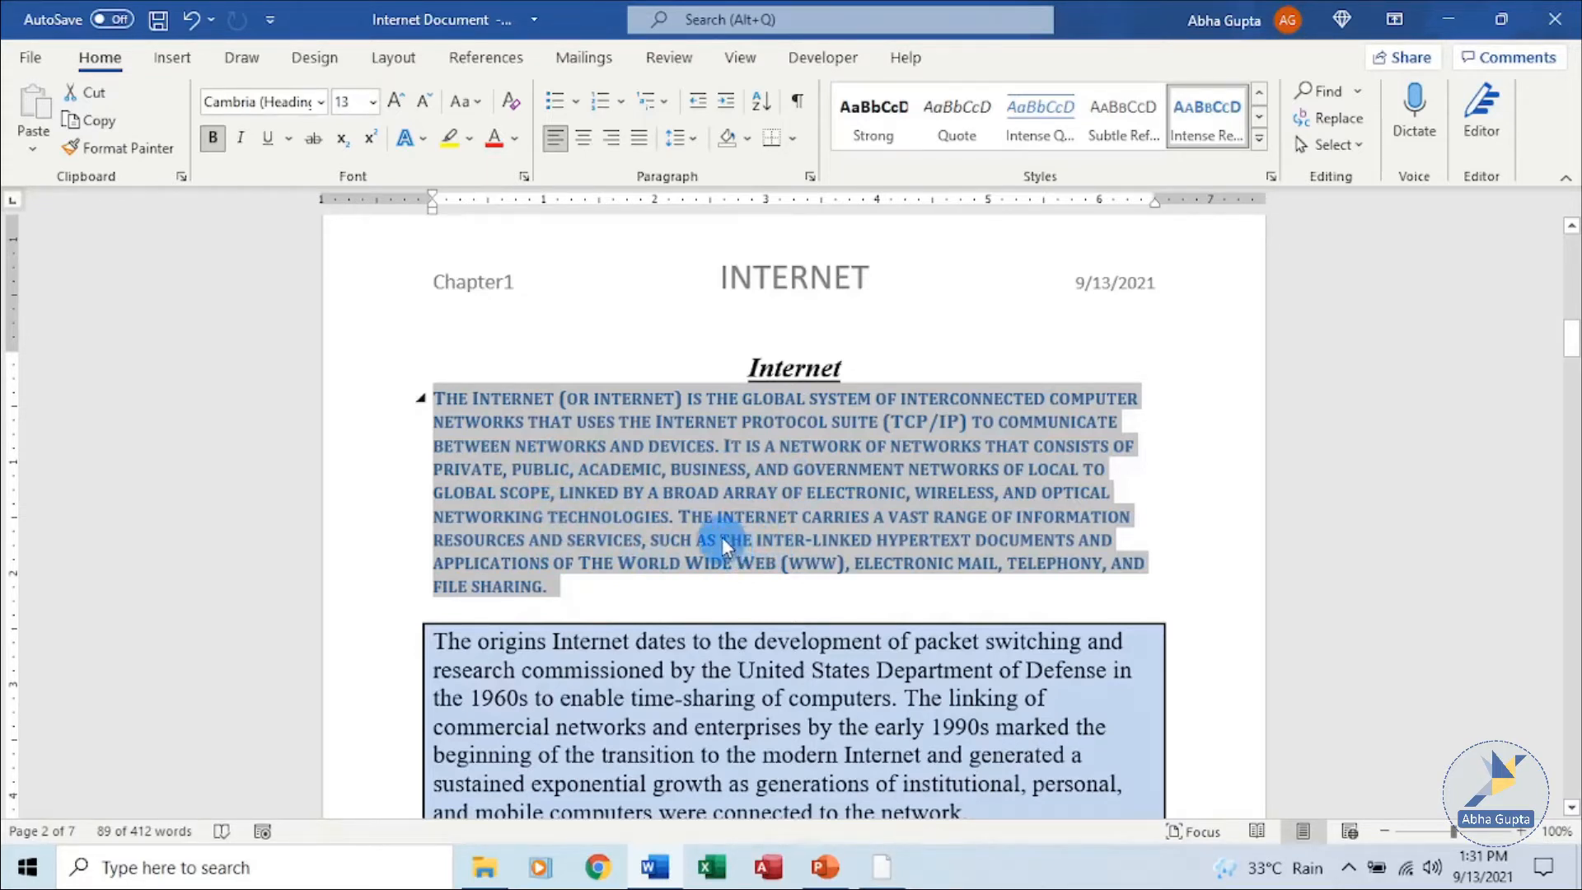
left_click(321, 101)
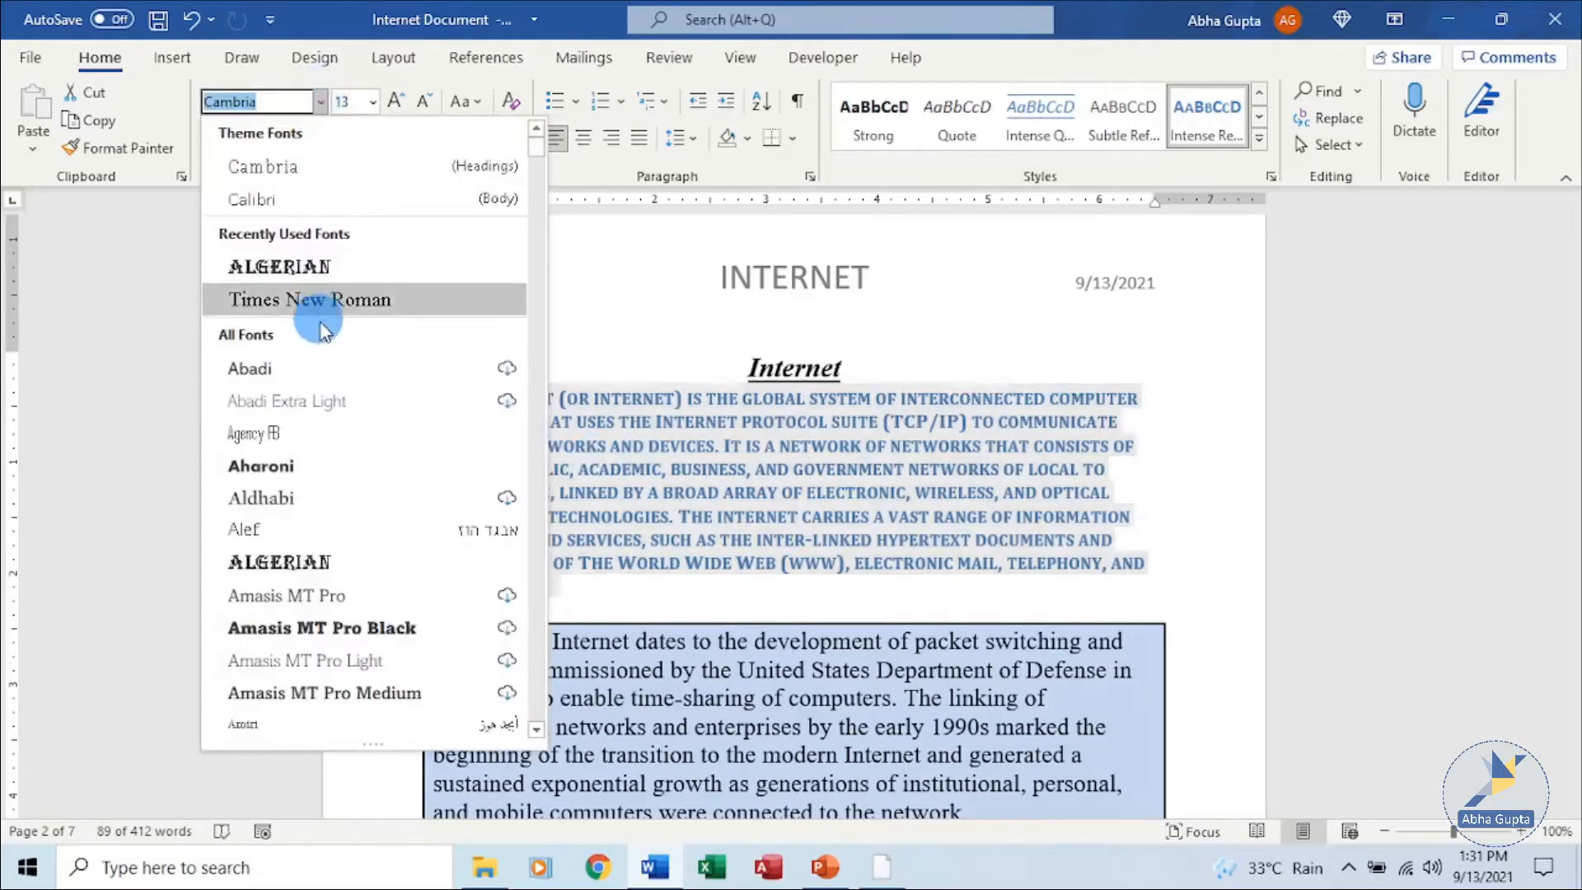
left_click(328, 301)
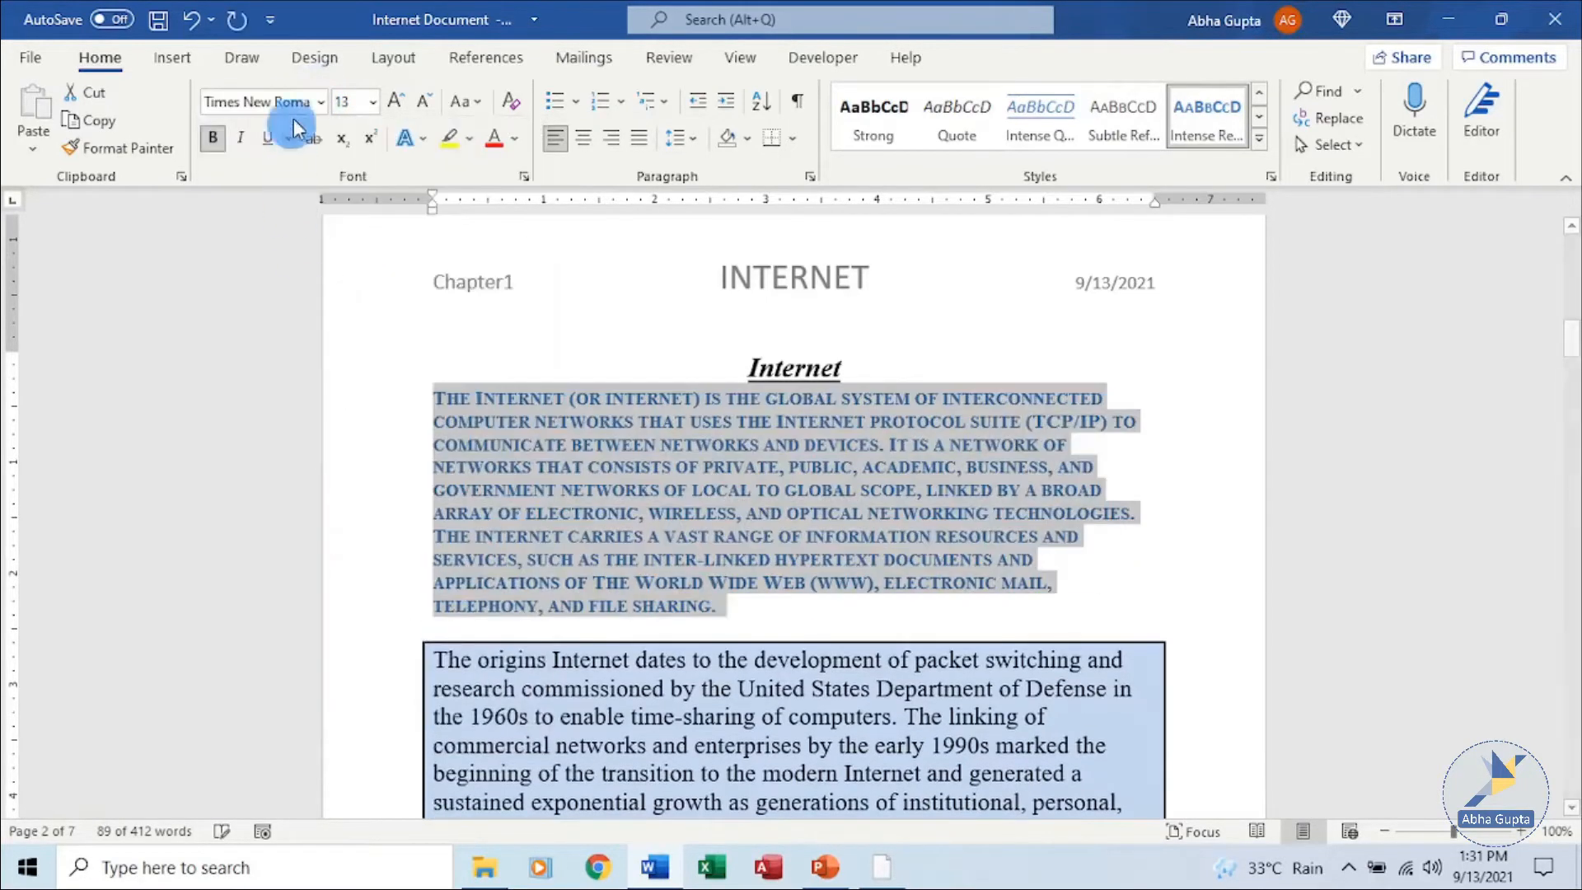
left_click(373, 101)
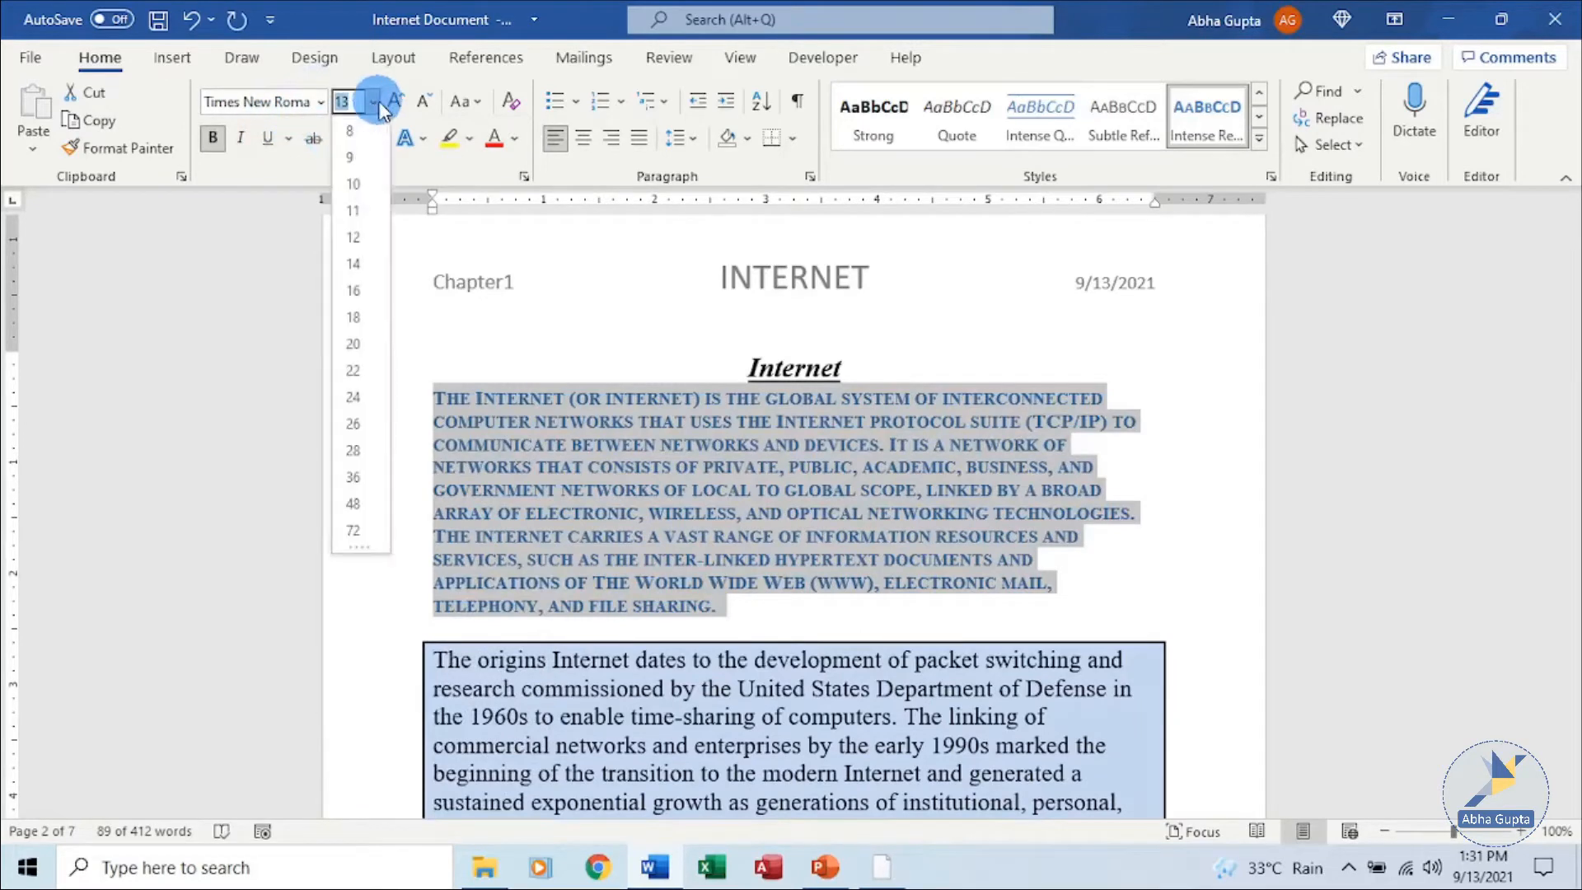
left_click(360, 264)
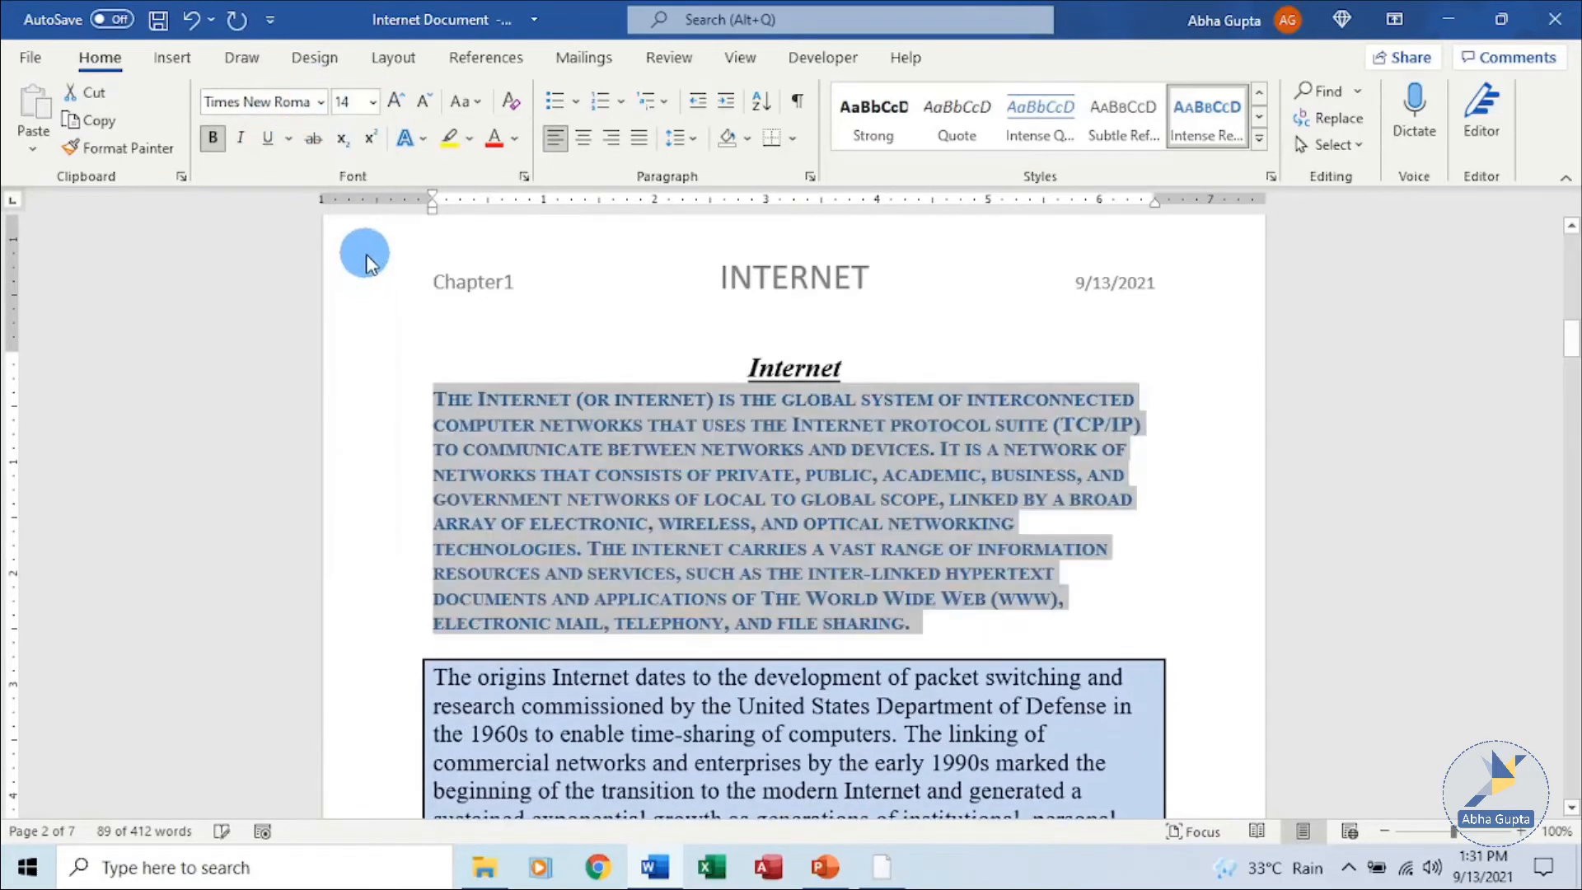
Color the opening paragraph's text dark purple and make it italic.
left_click(514, 138)
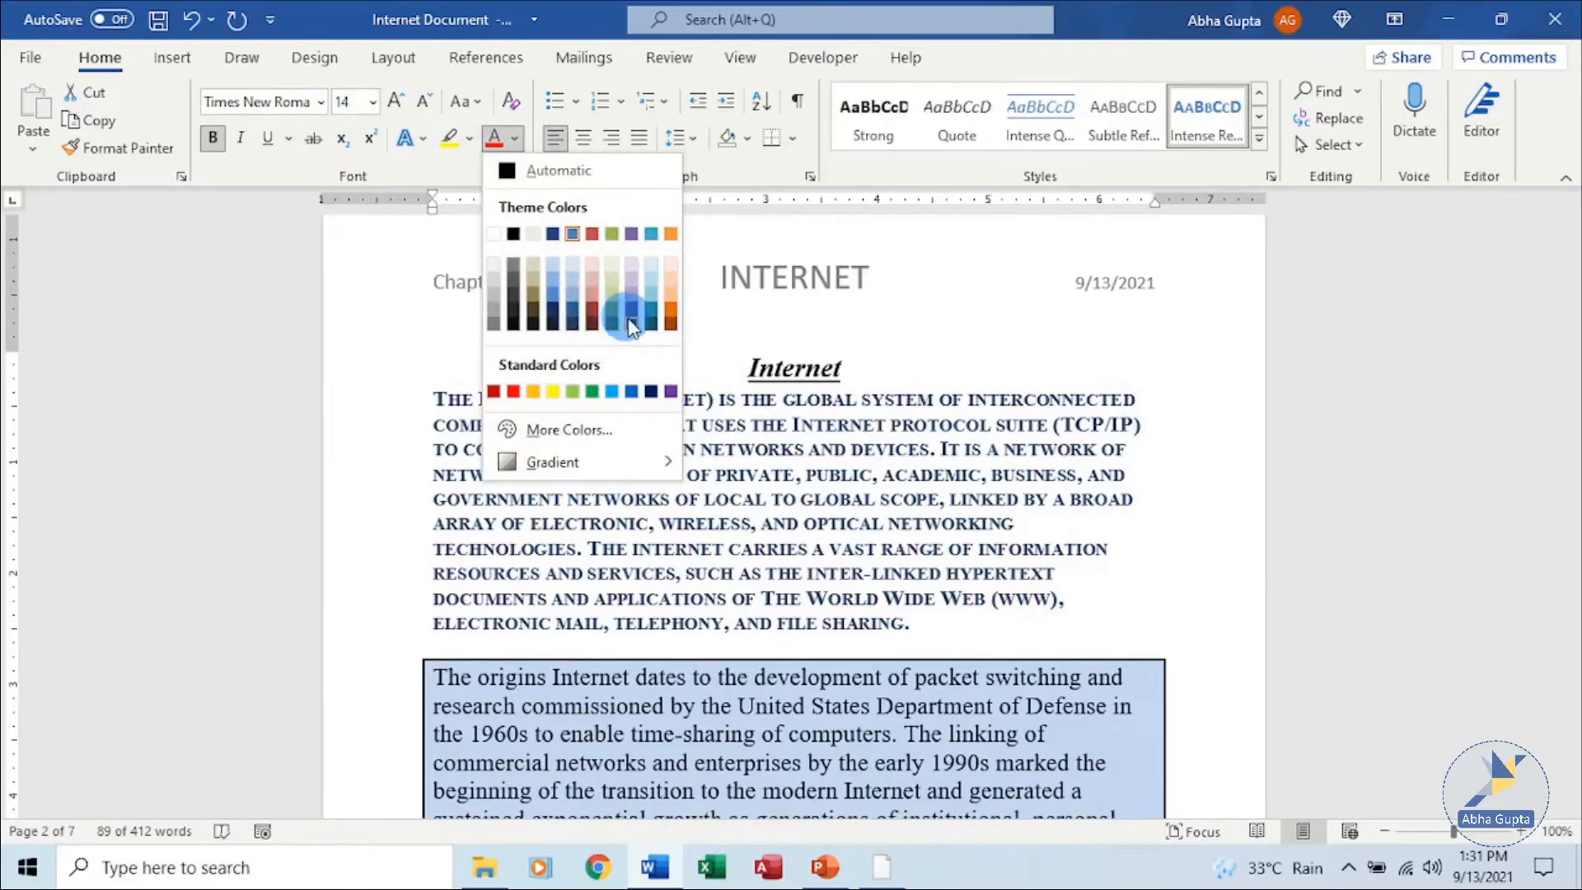
key("Escape")
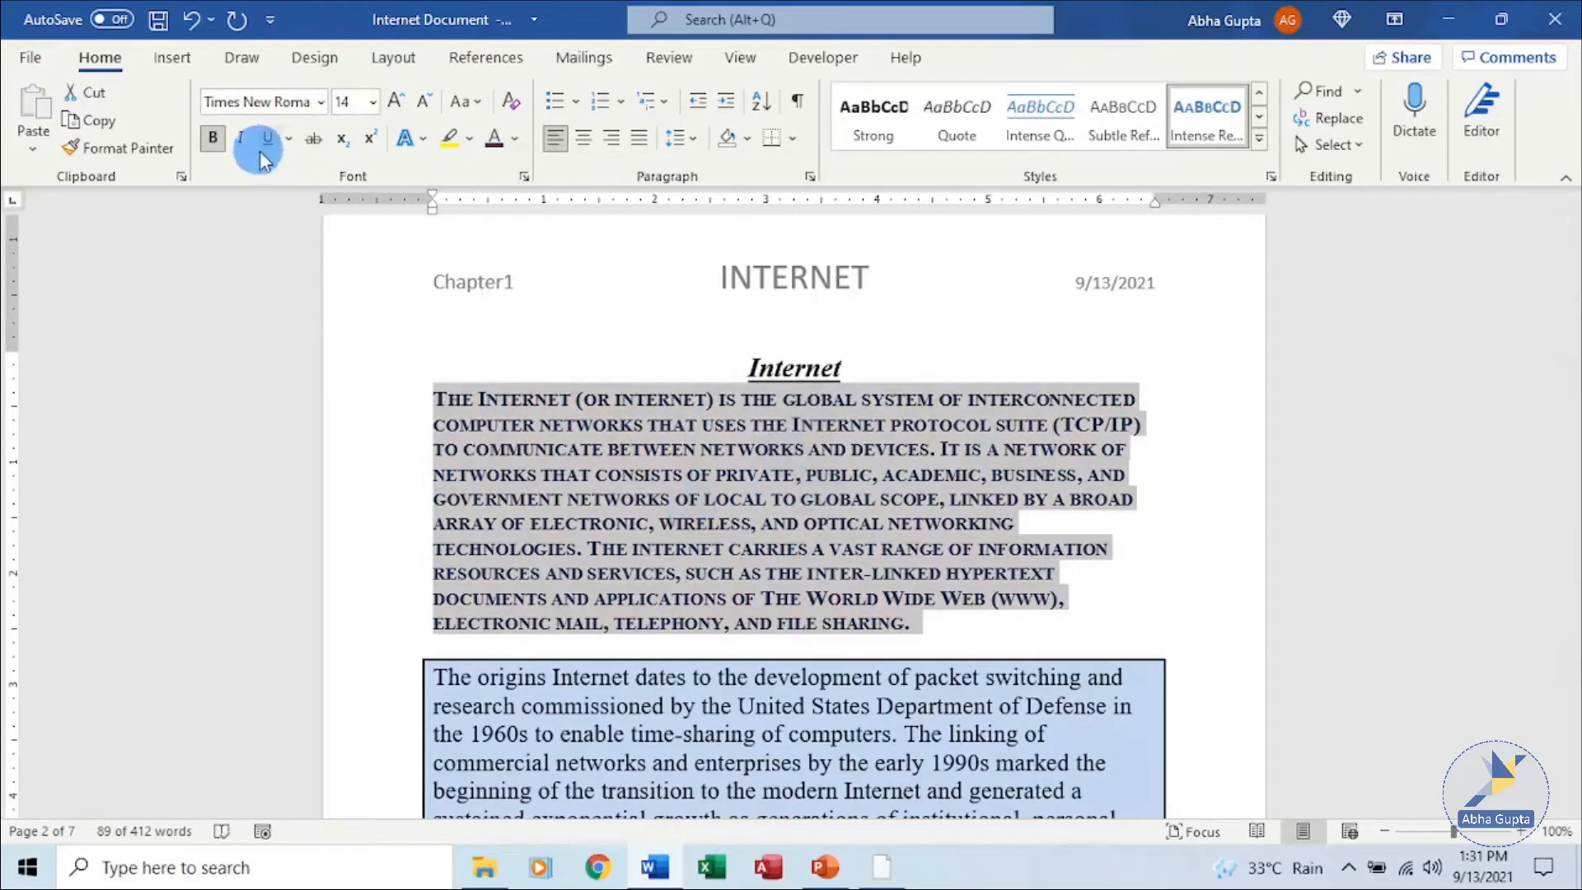
left_click(240, 138)
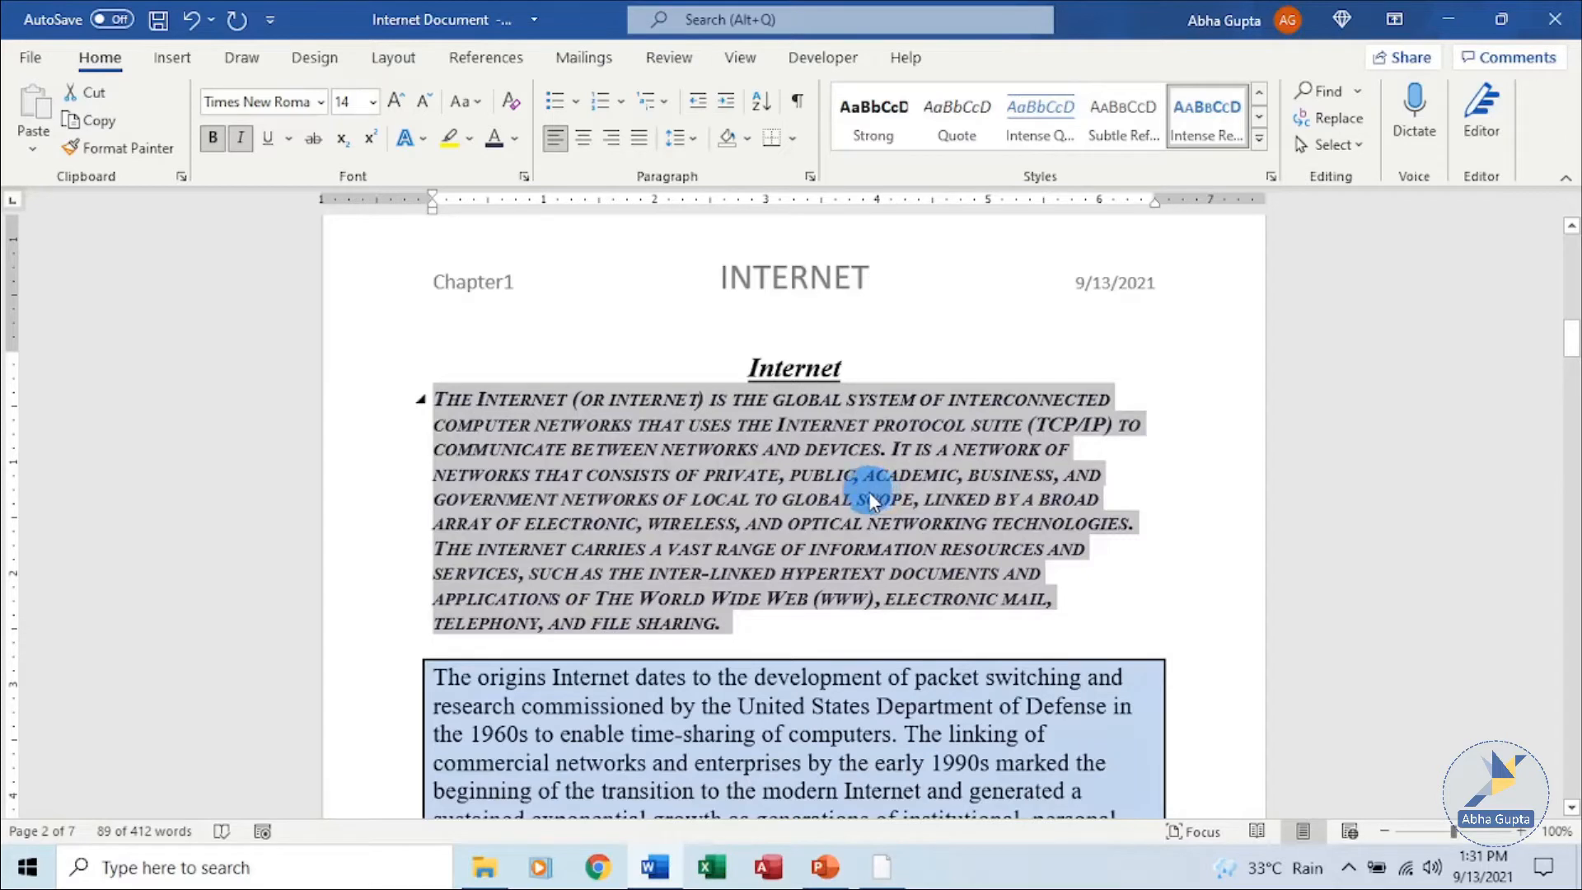
Create a new style named Style_from_selection from the formatting of the selected opening paragraph.
left_click(1259, 148)
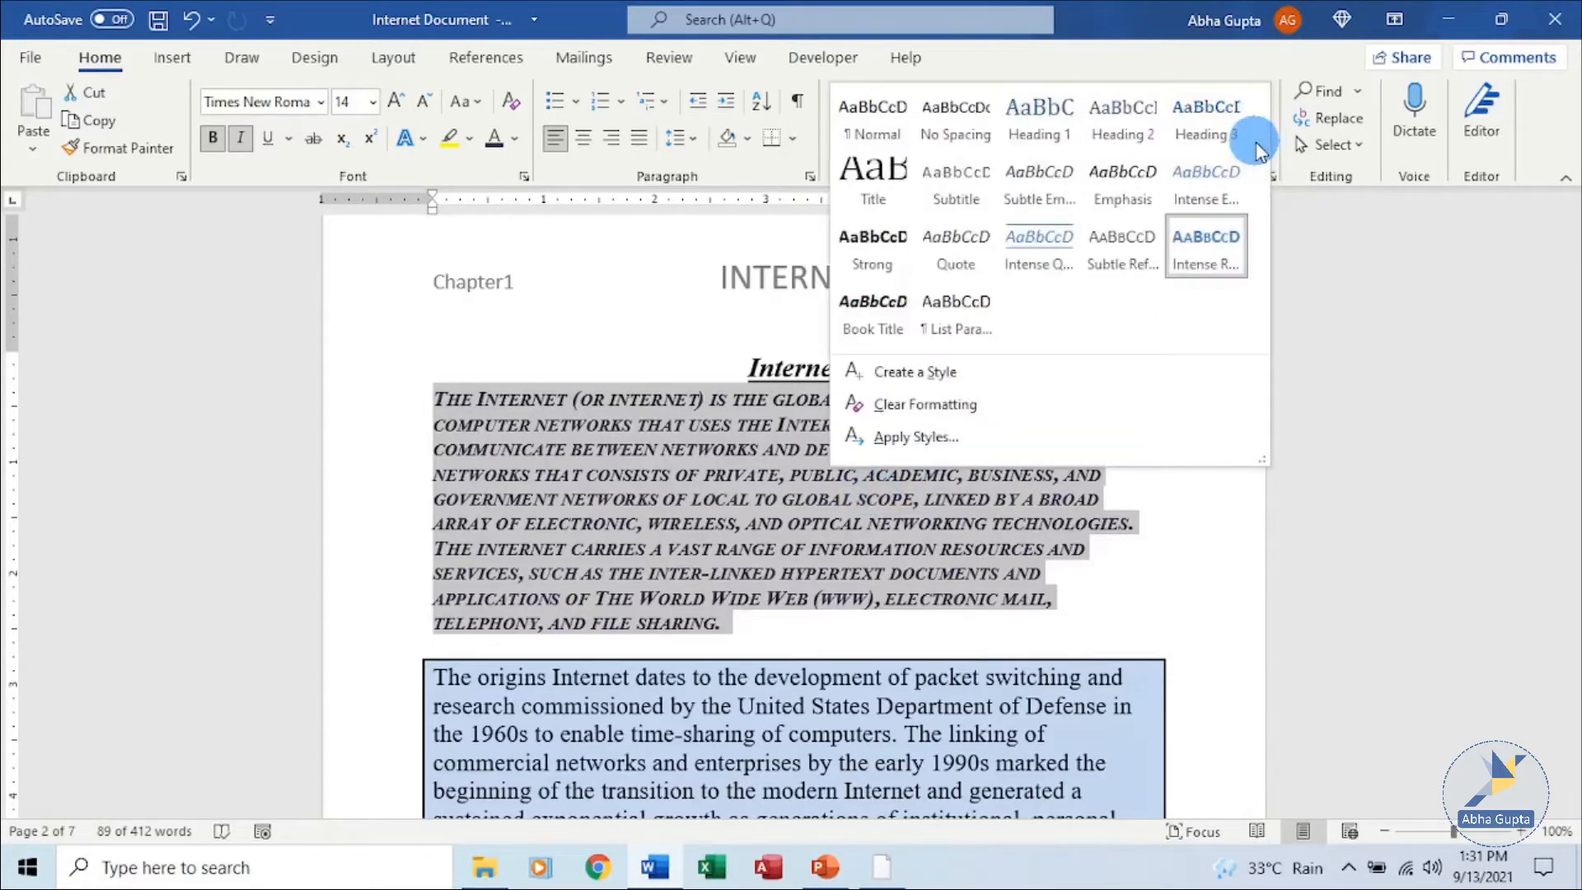
left_click(934, 375)
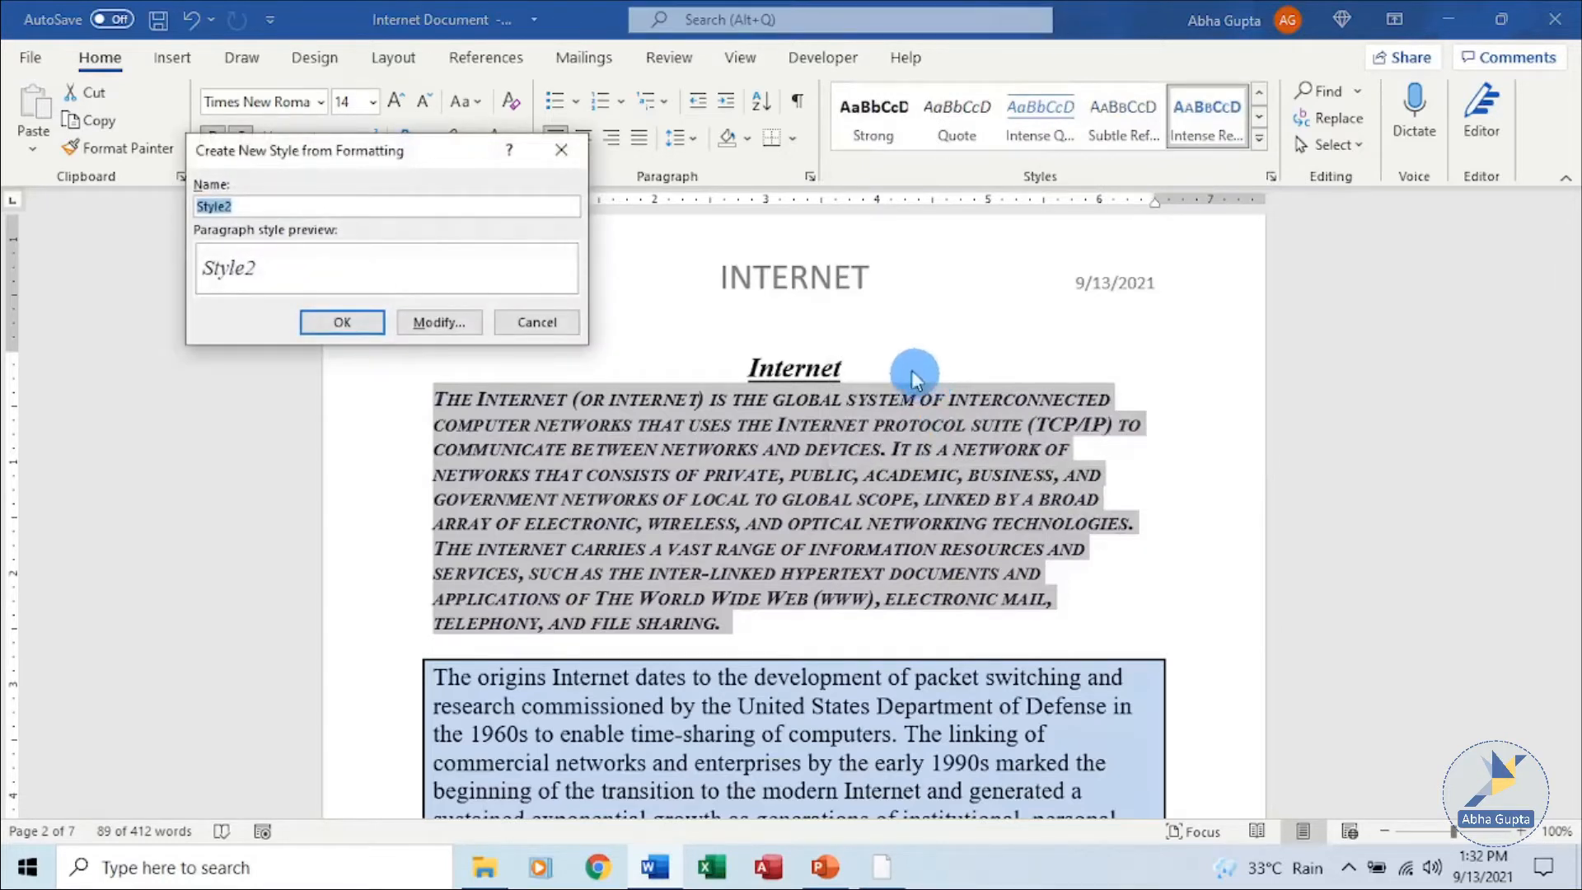
left_click_drag(399, 152, 469, 268)
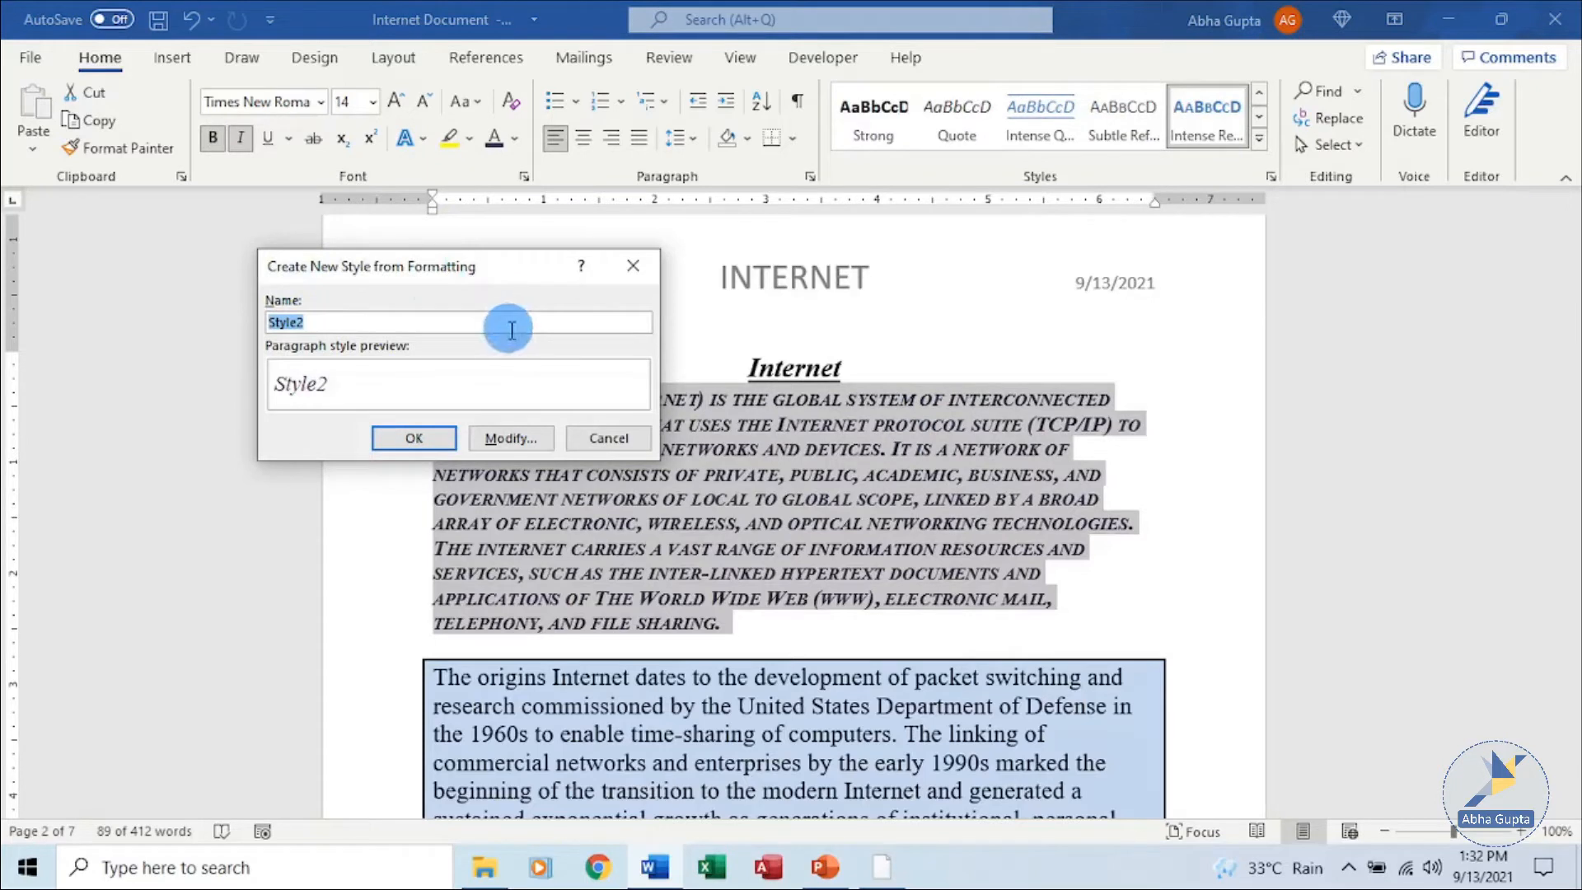
left_click(375, 322)
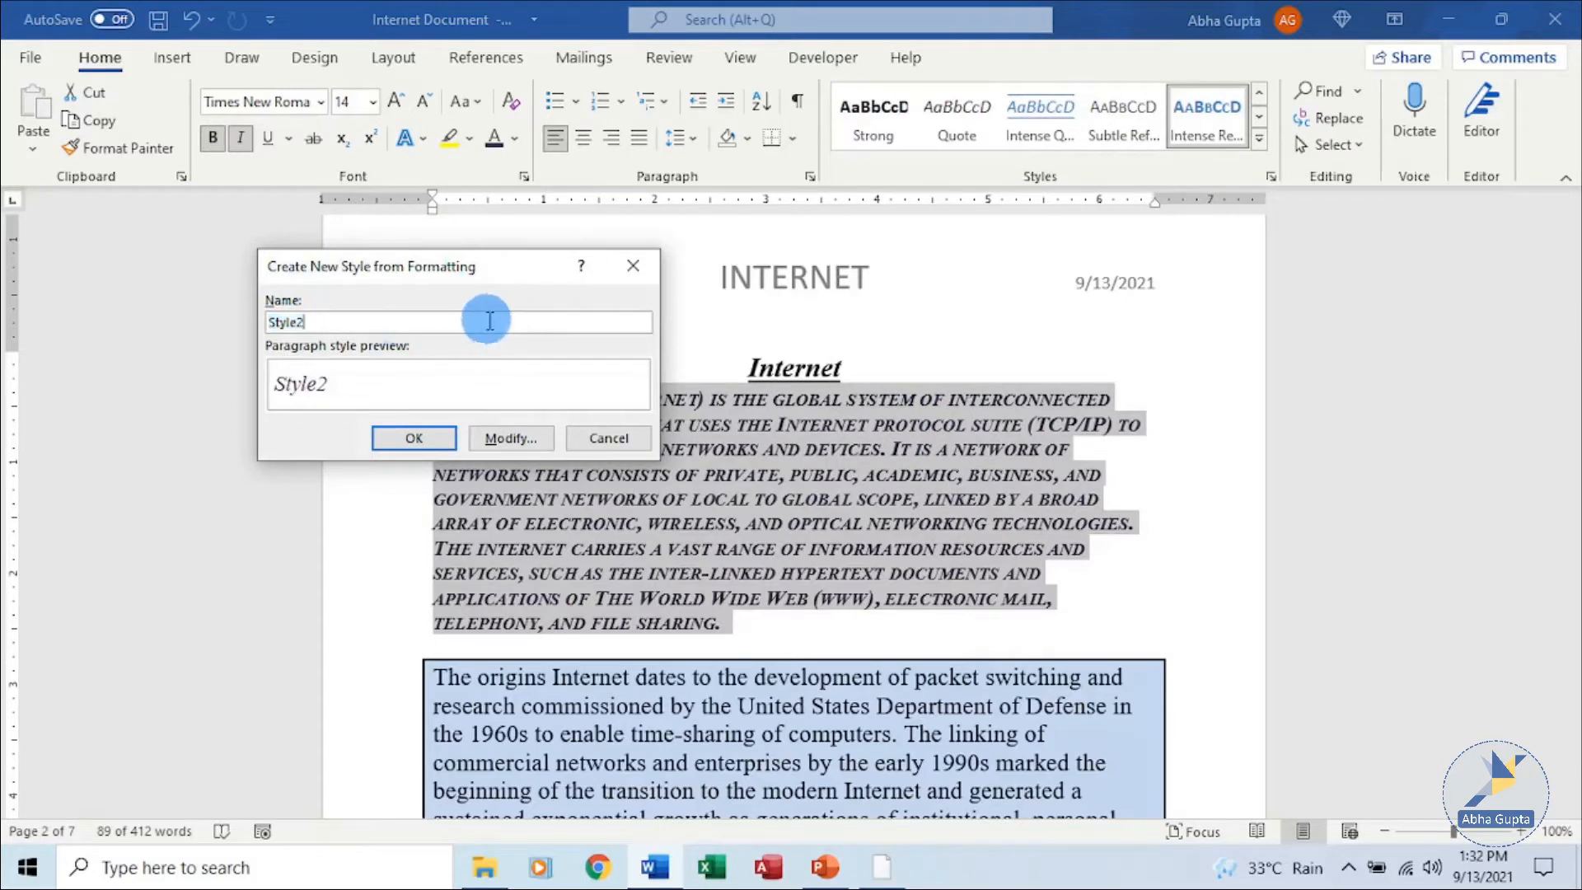
key("BackSpace")
type("fromse")
key("BackSpace")
key("BackSpace")
key("BackSpace")
key("BackSpace")
key("BackSpace")
type("_from_selection")
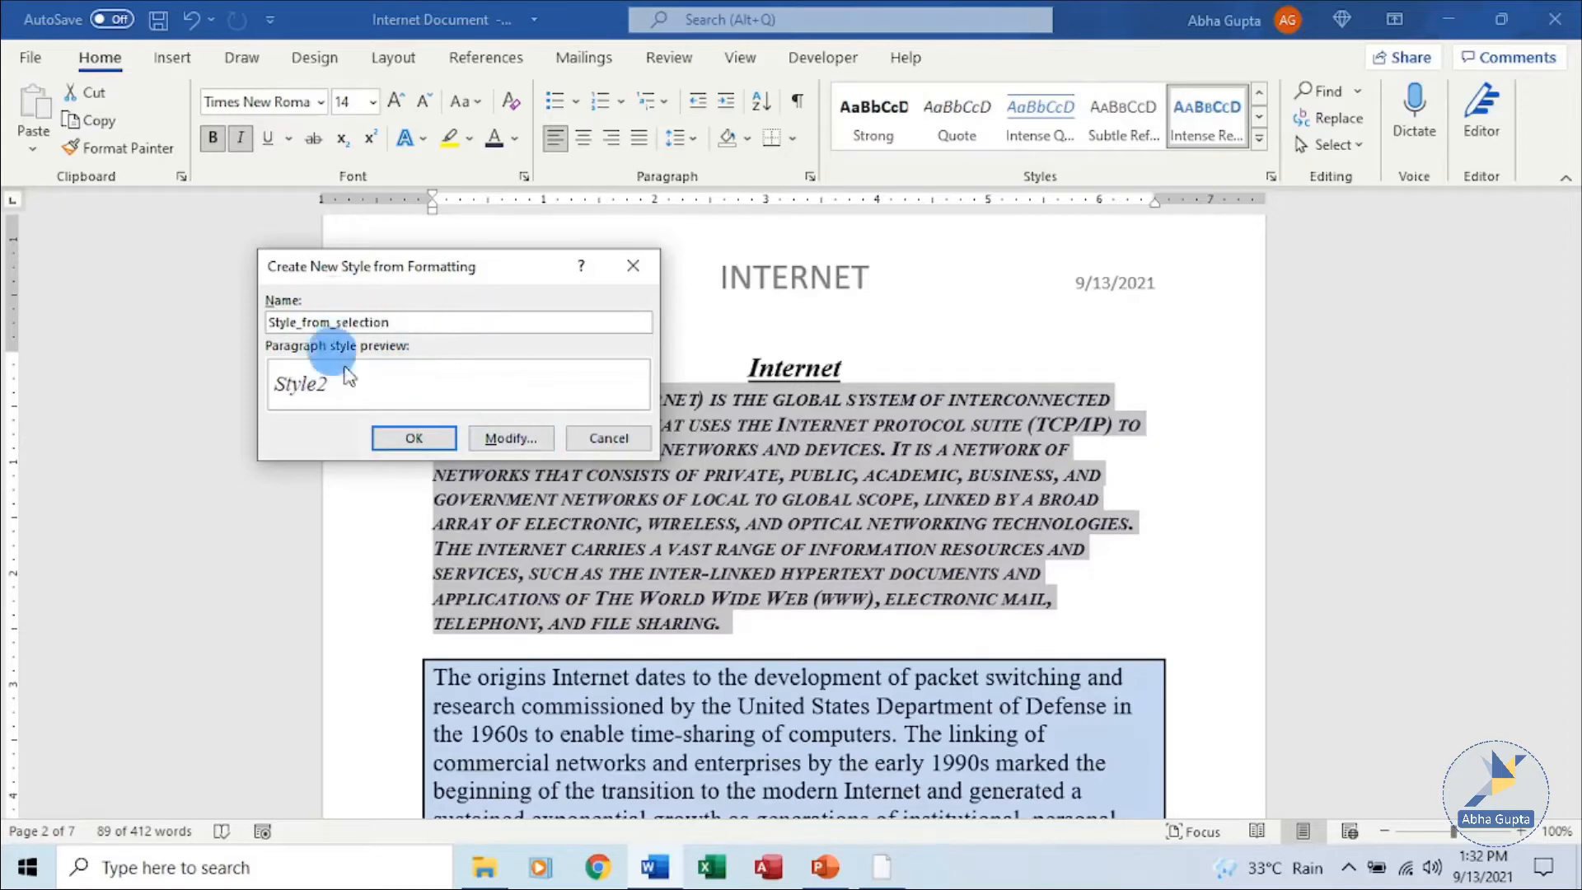
left_click(430, 441)
left_click(439, 442)
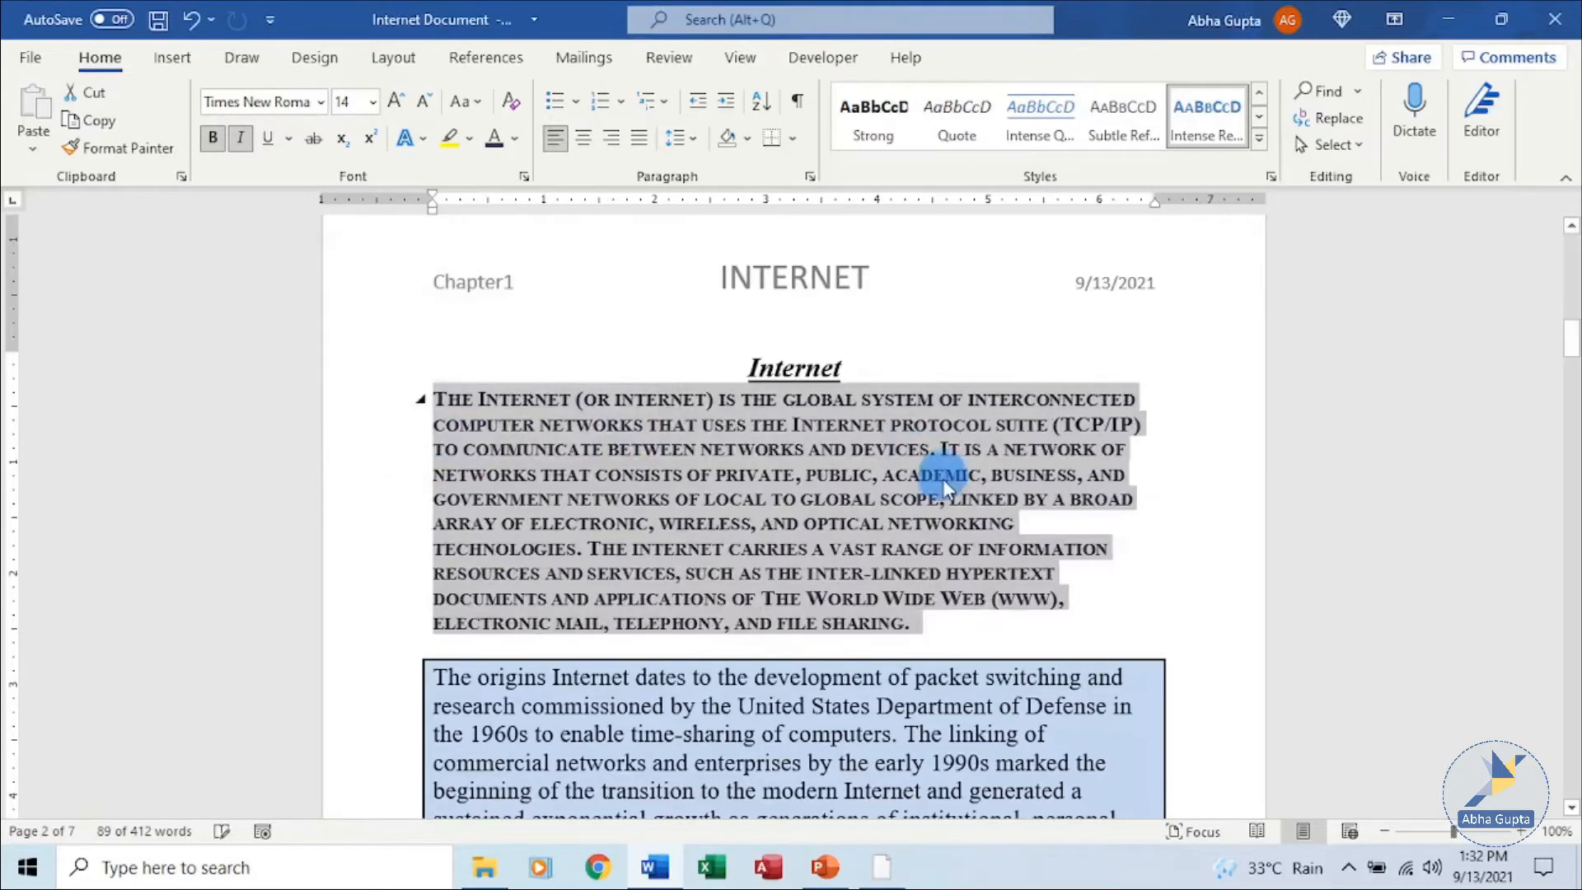
Open the full style gallery to locate Style_from_selection, and deselect the paragraph.
left_click(1262, 139)
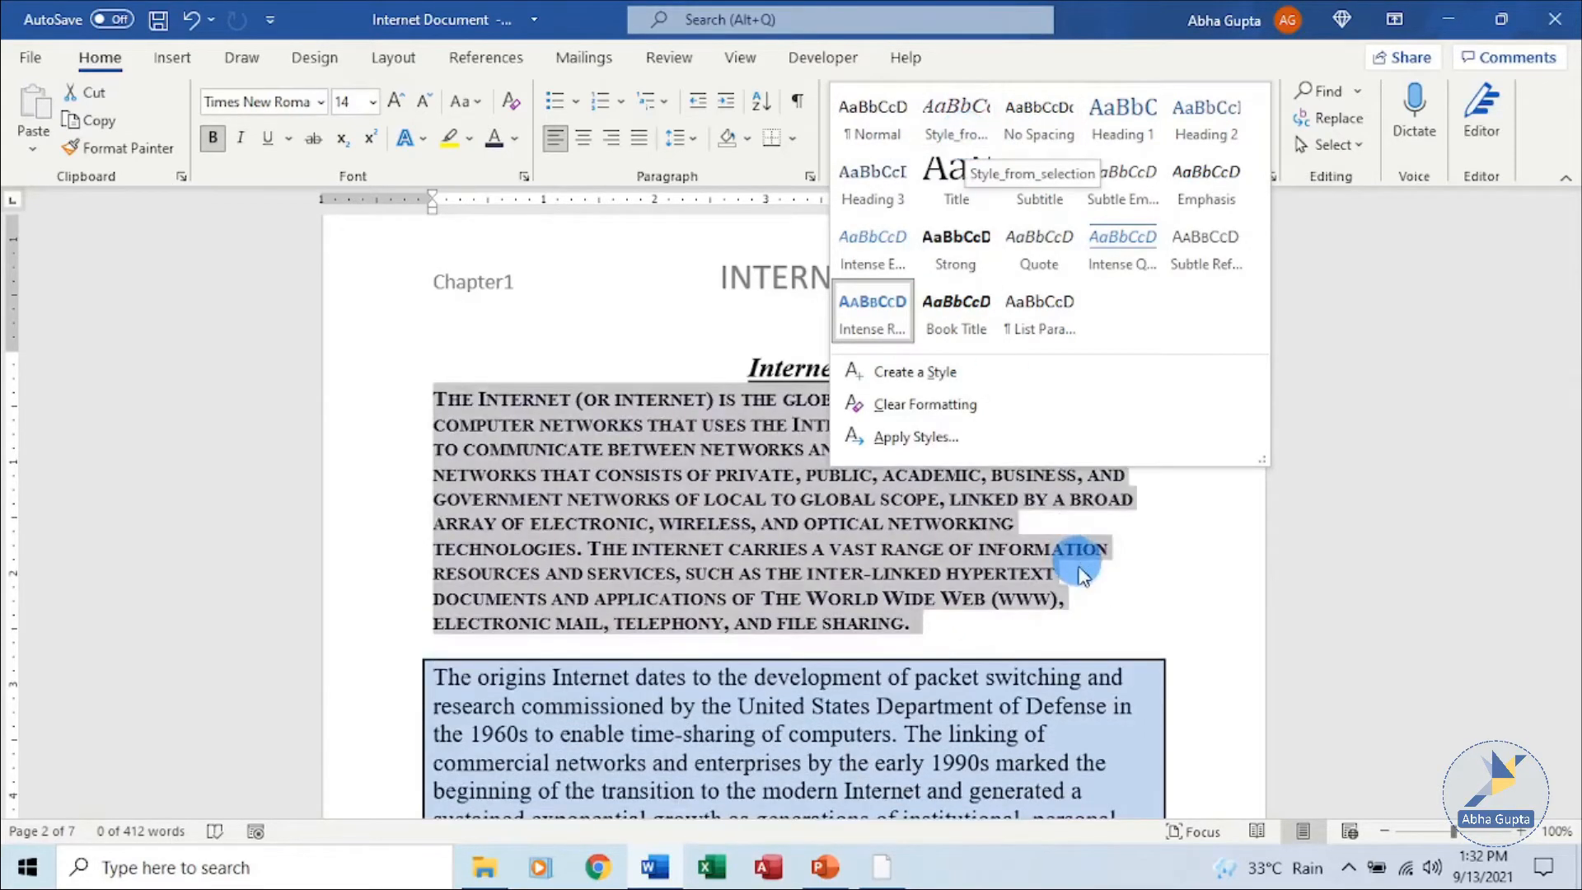
left_click(966, 136)
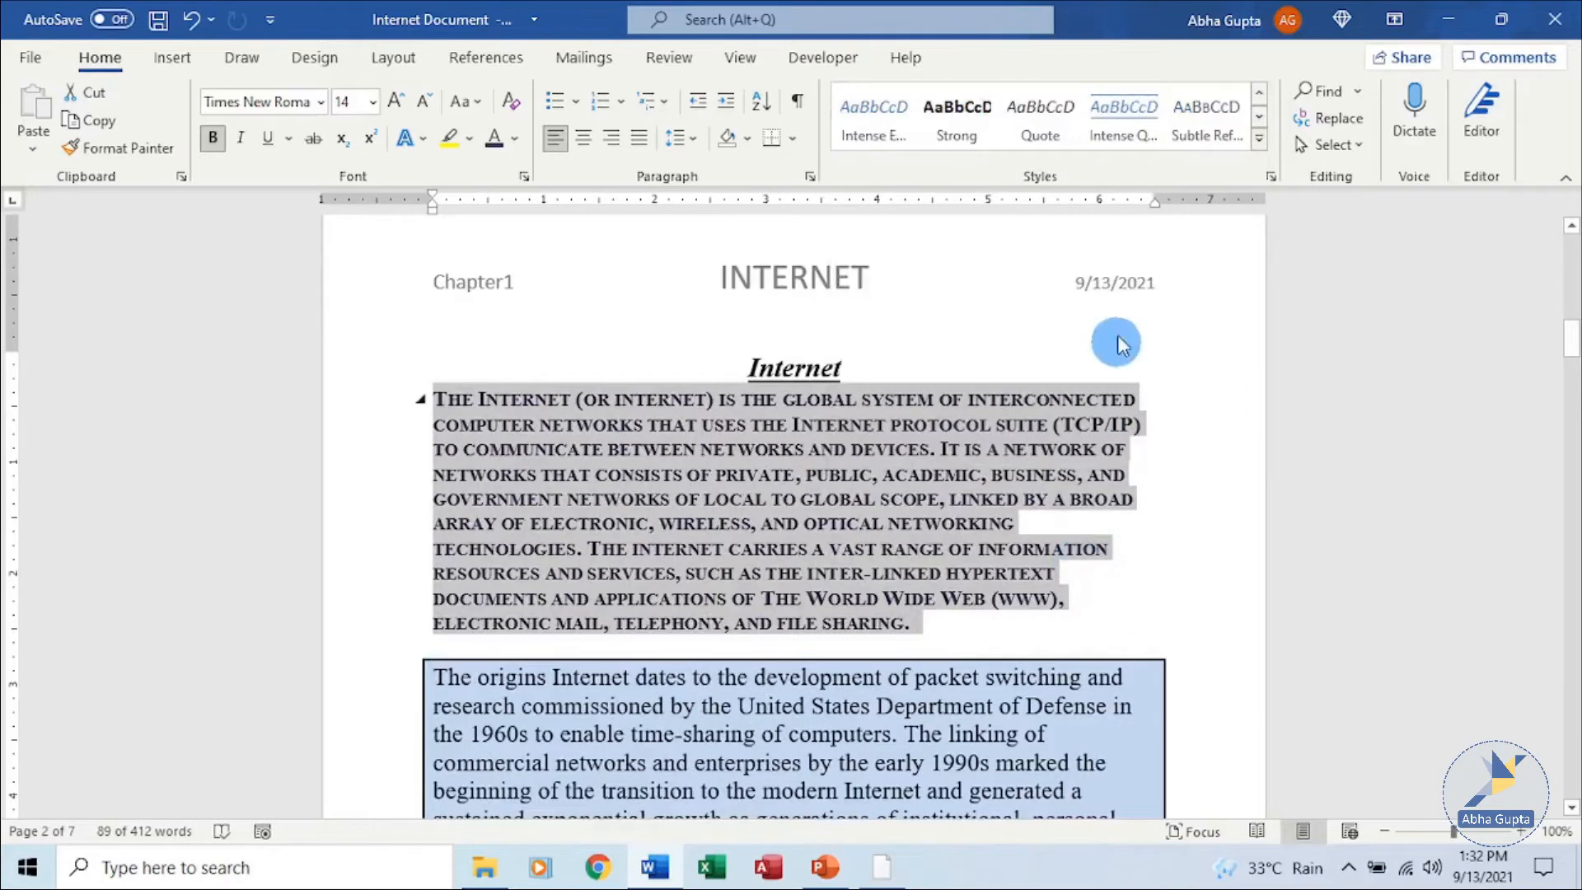
left_click(1154, 559)
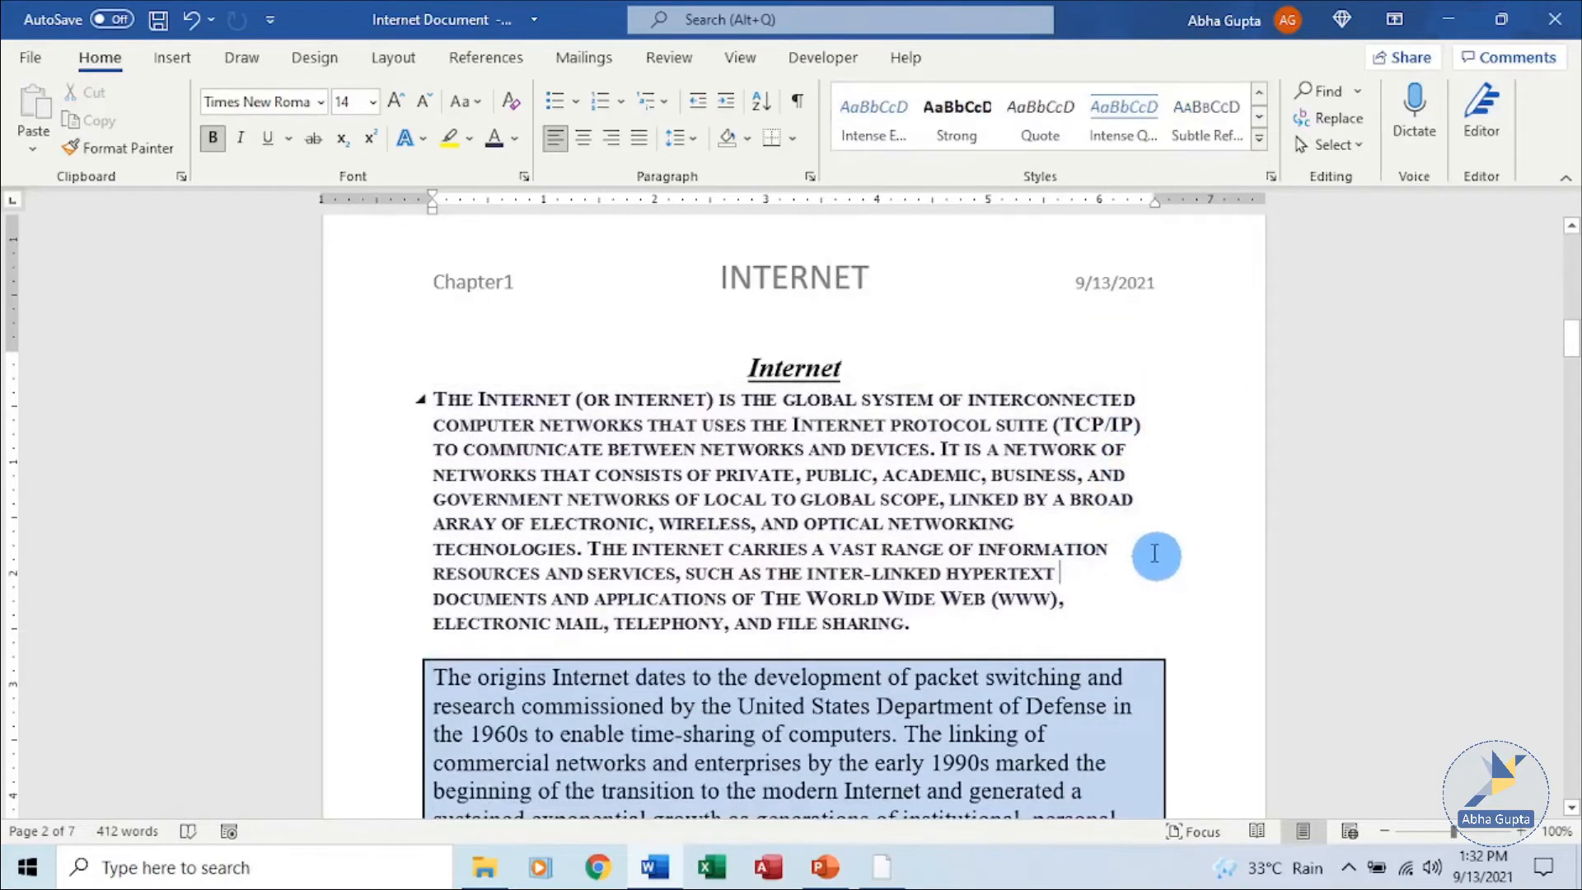
Open the complete Styles list beside the document and look through the available styles.
left_click(1272, 178)
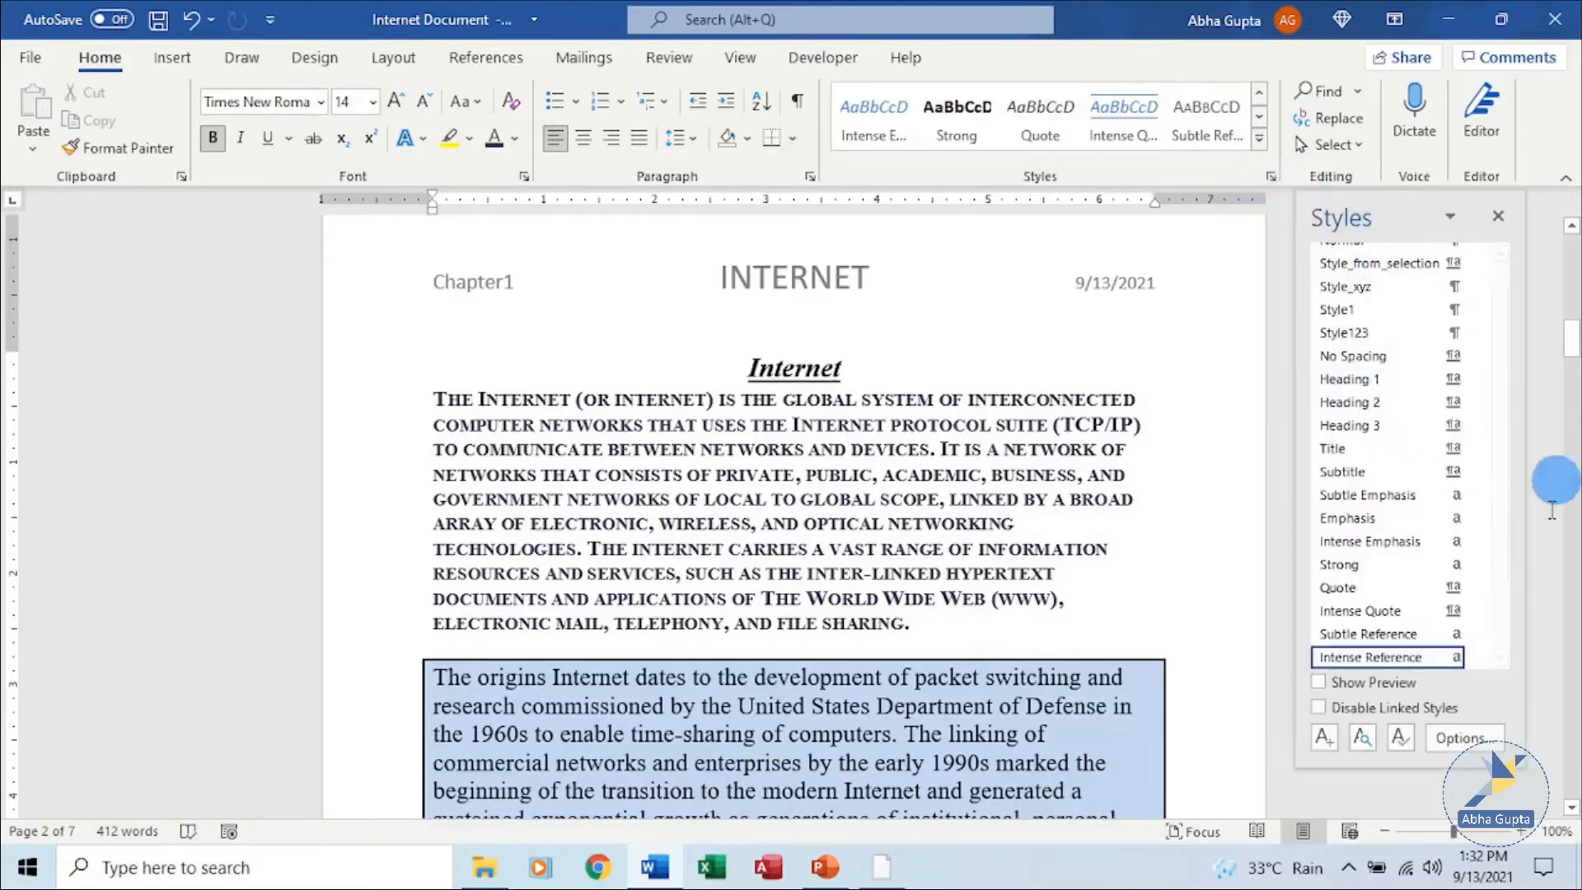
mouse_move(1375, 207)
left_mouse_down()
mouse_move(1395, 269)
mouse_move(1361, 202)
left_mouse_up()
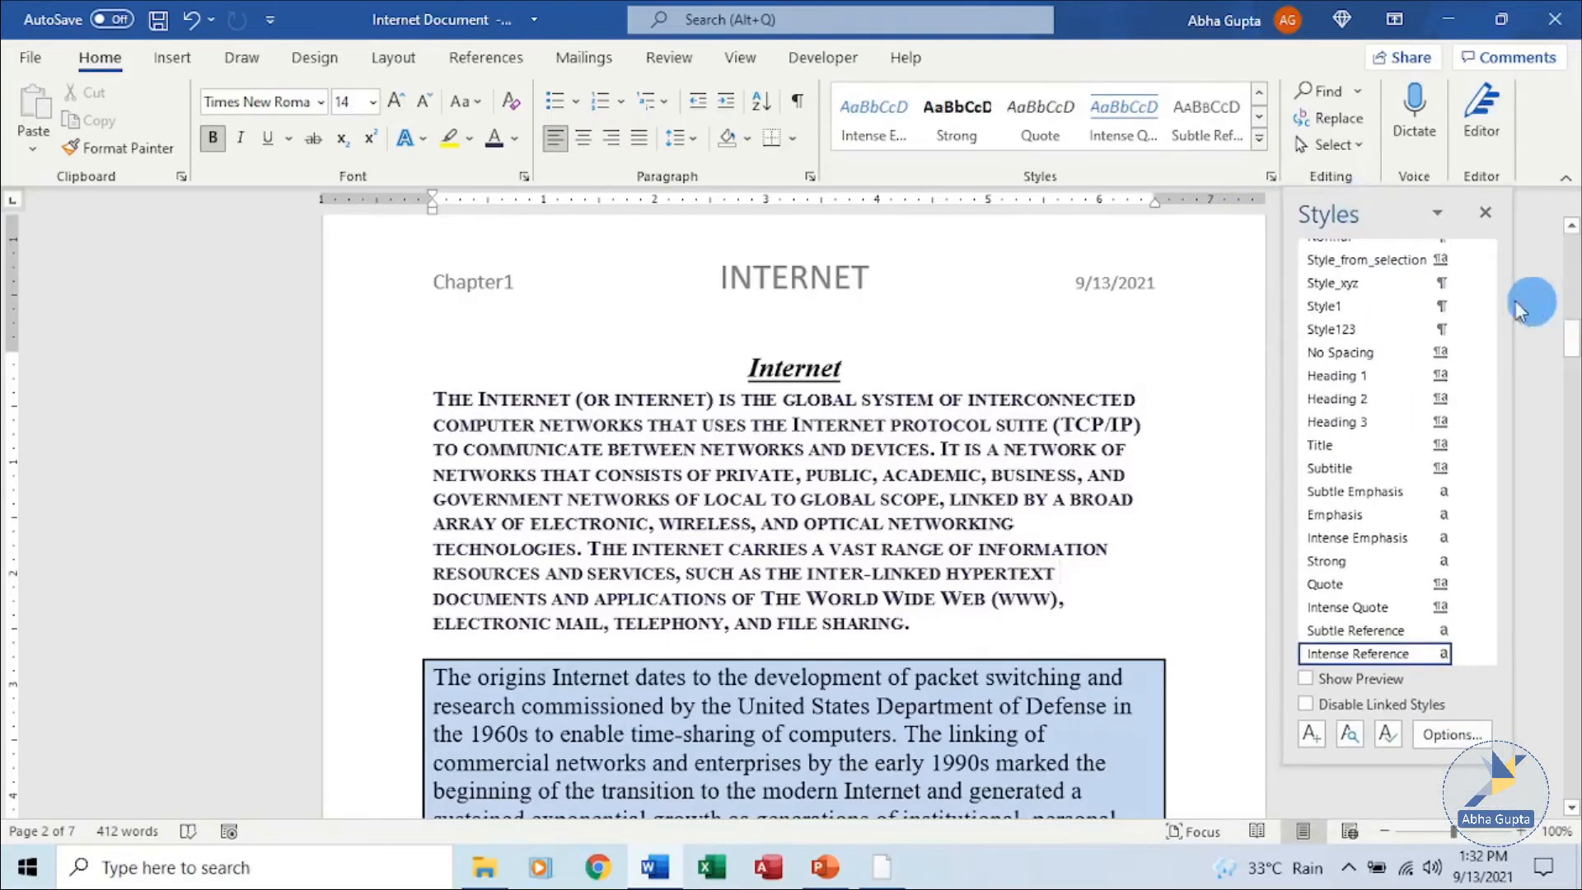
left_click_drag(1372, 189, 1378, 202)
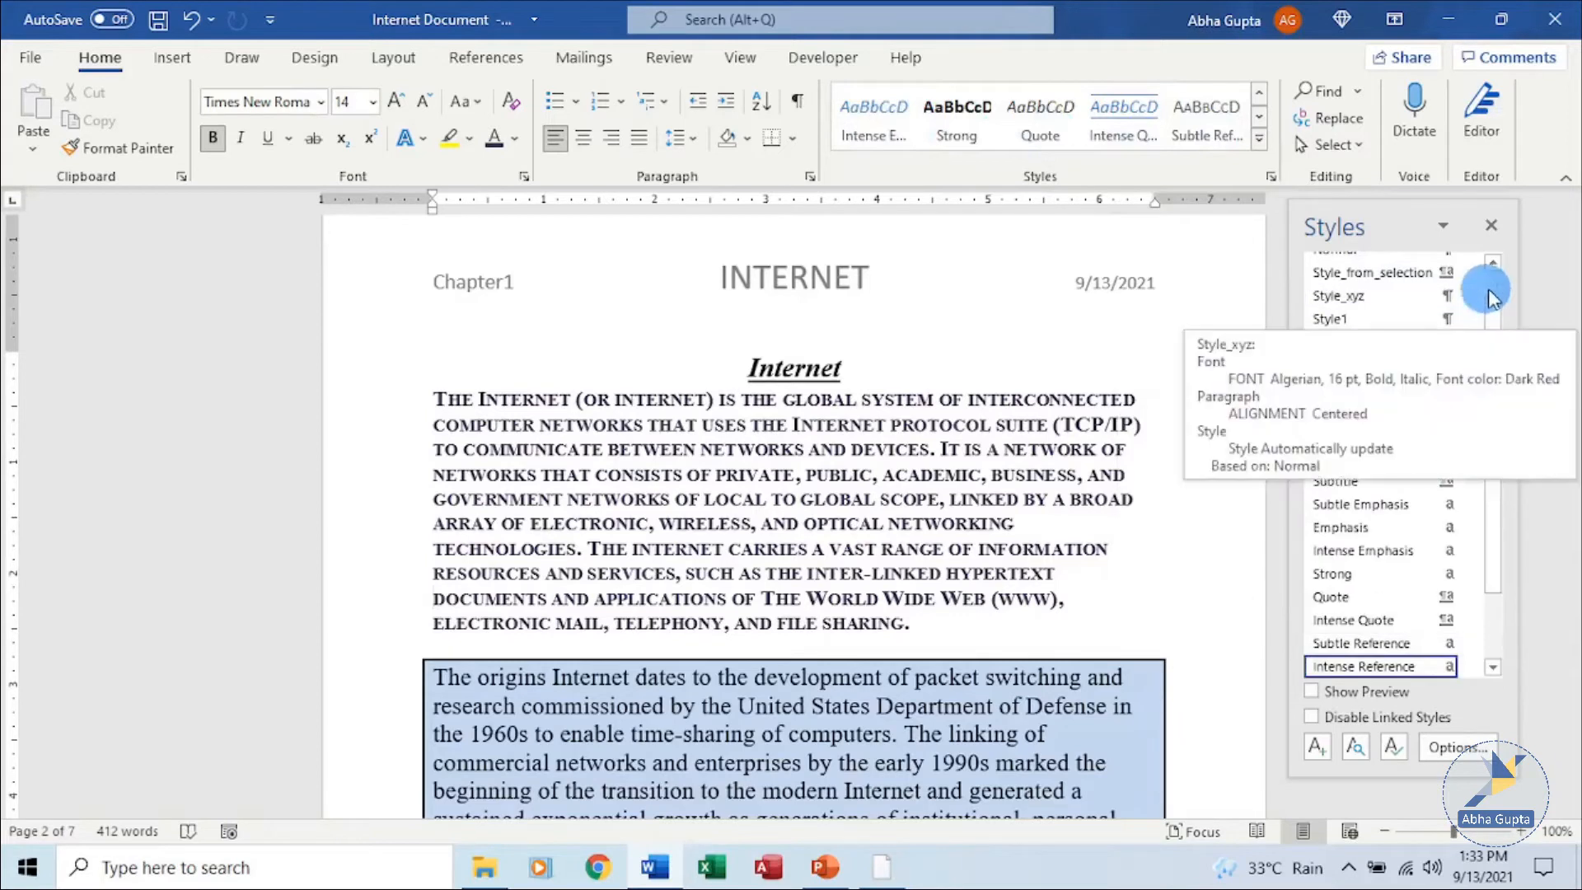
left_click_drag(1496, 318, 1501, 468)
left_click_drag(1498, 404, 1491, 352)
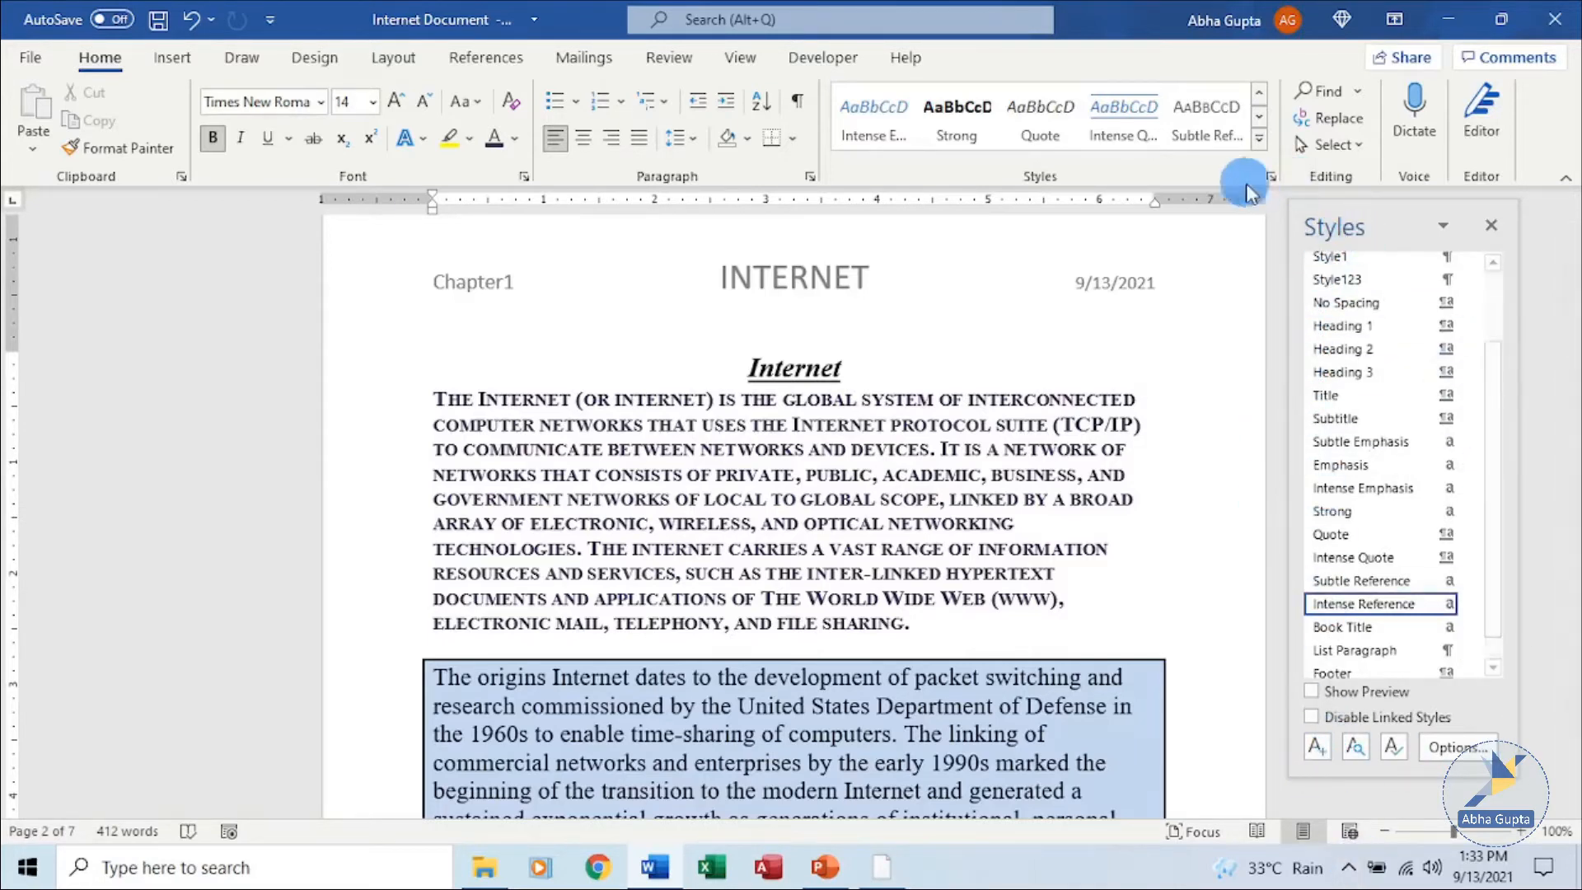
Start a new paragraph style from formatting and name it Style_new.
left_click(1317, 753)
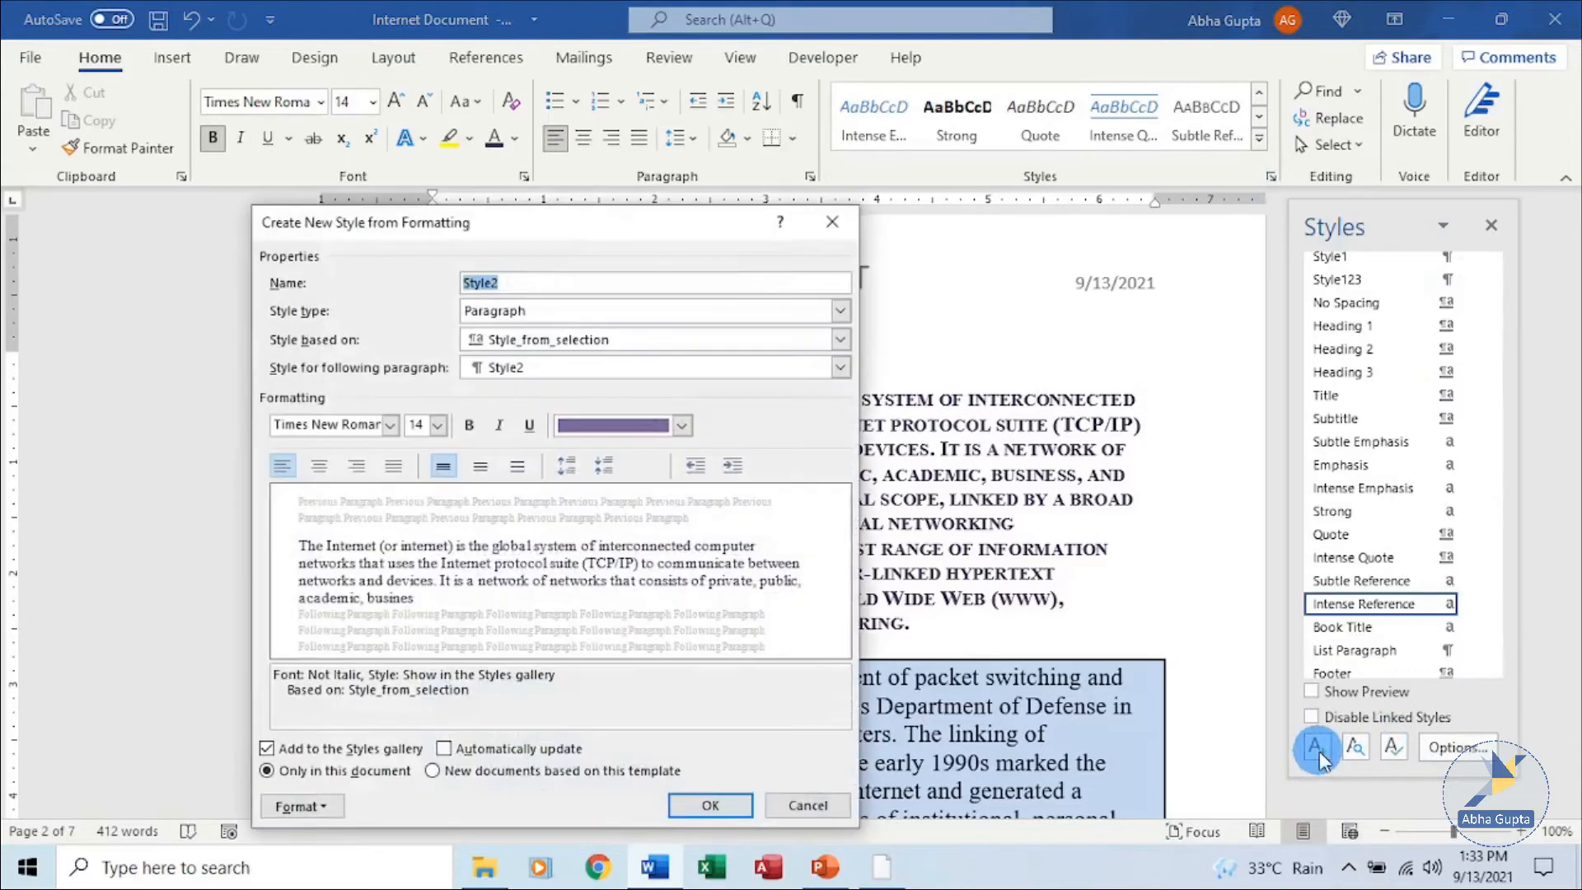
left_click_drag(502, 222, 487, 157)
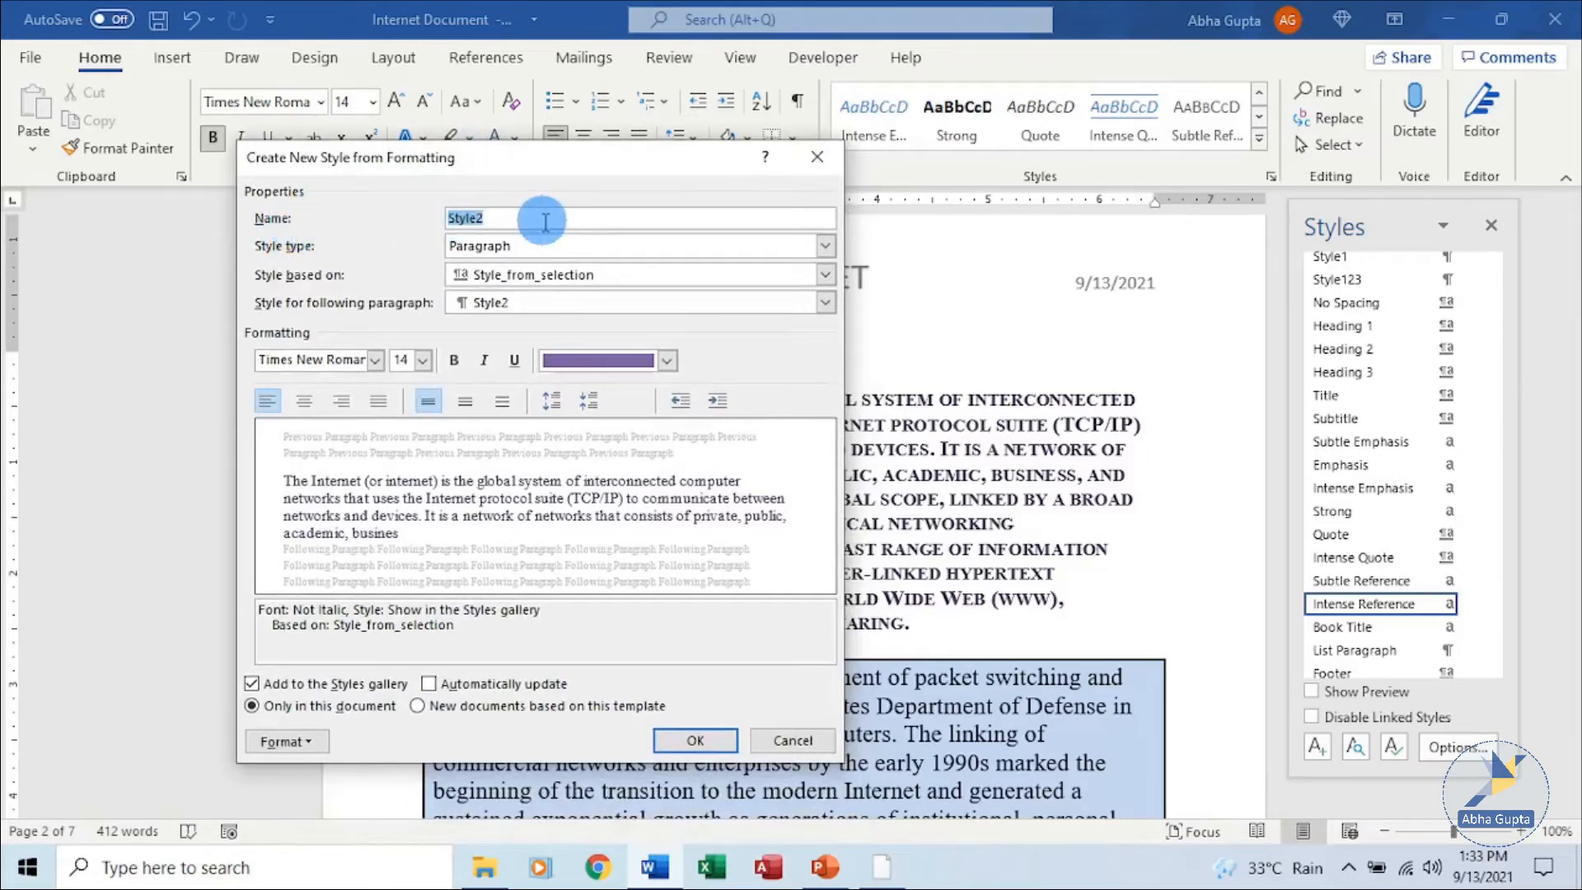
left_click(579, 216)
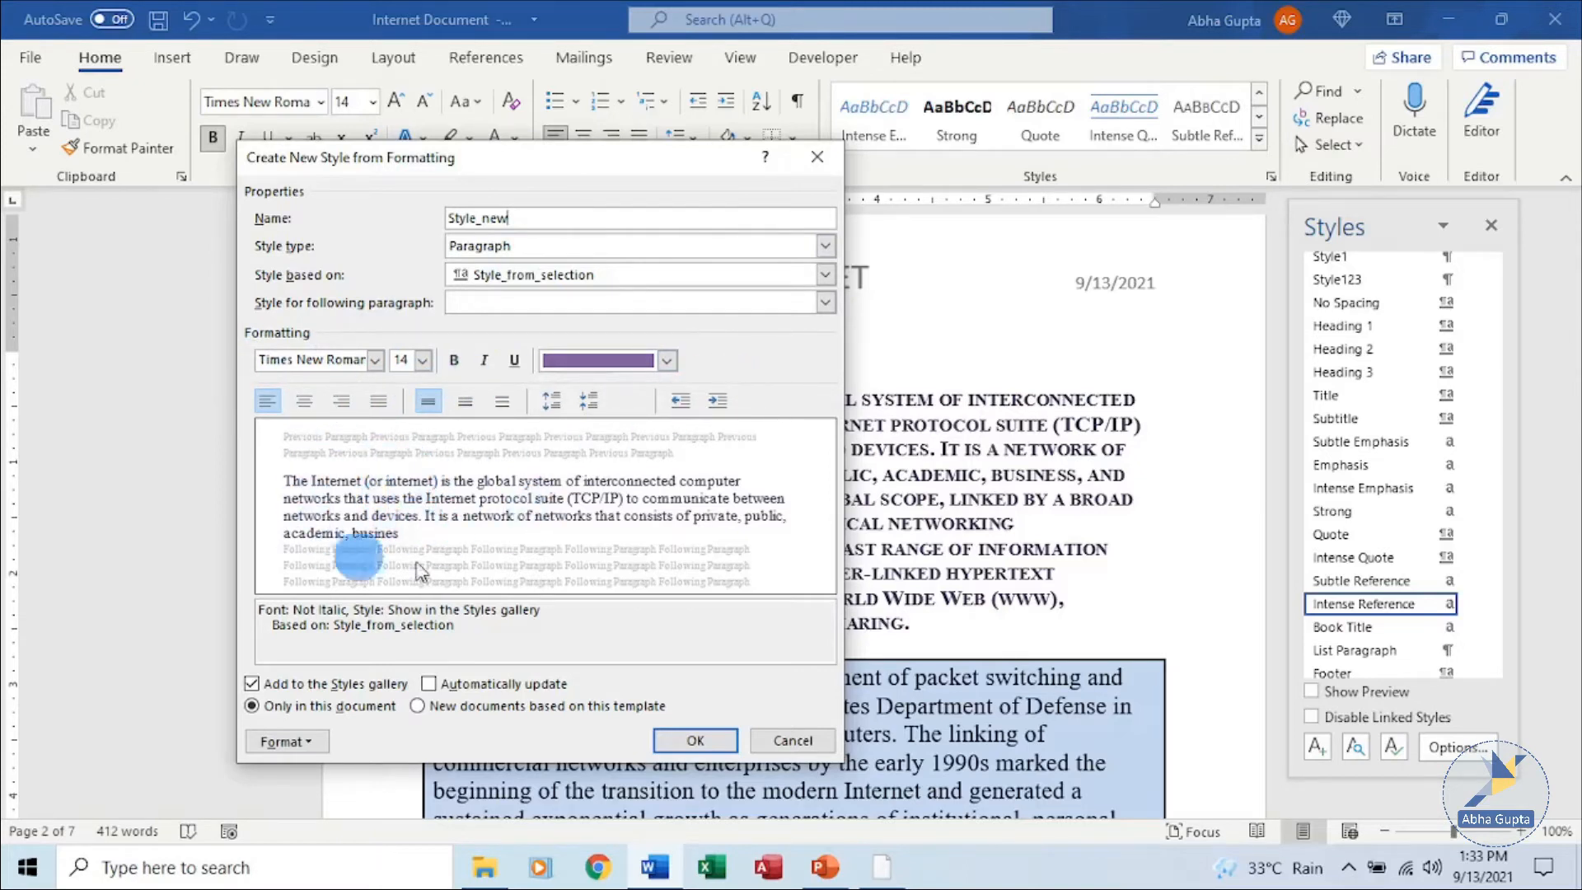
Give Style_new black text, size 16 and the Algerian font, and create the style.
left_click(666, 360)
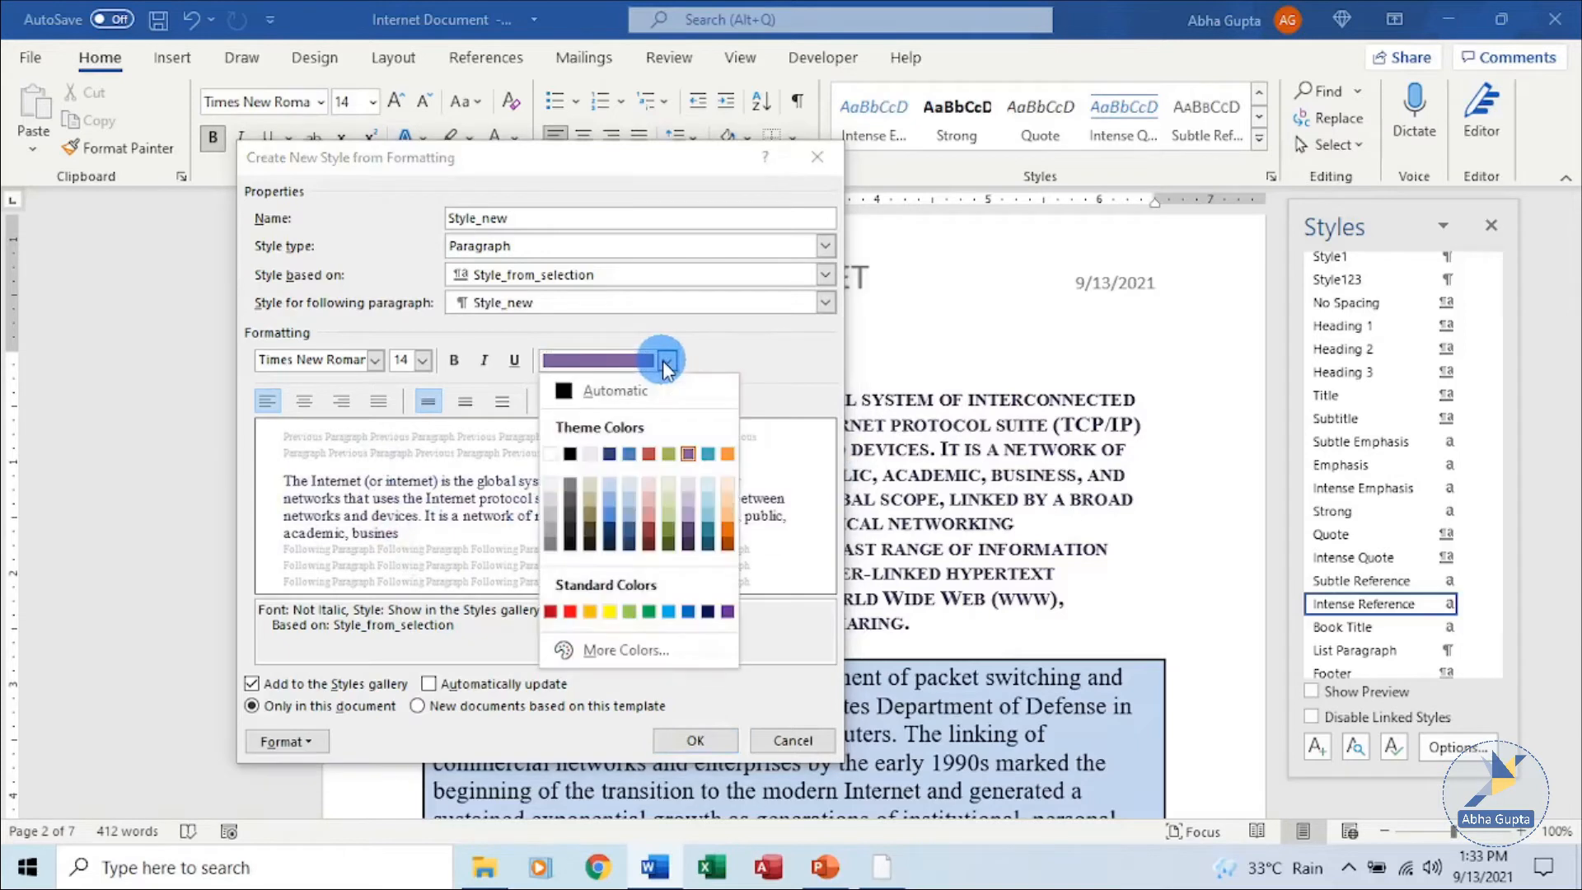
left_click(573, 458)
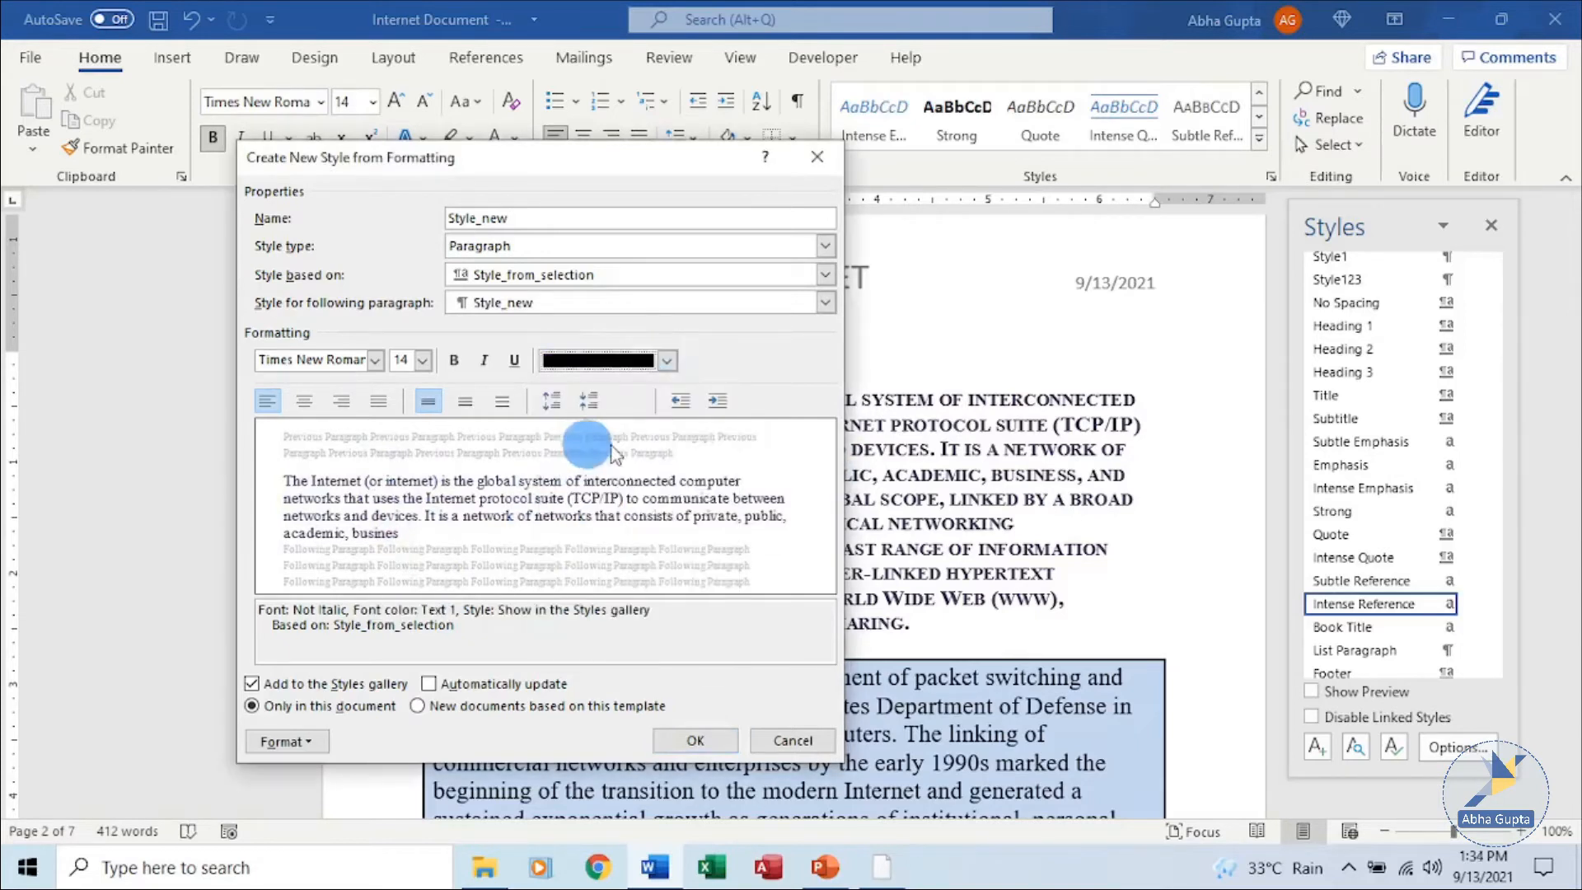
left_click(422, 363)
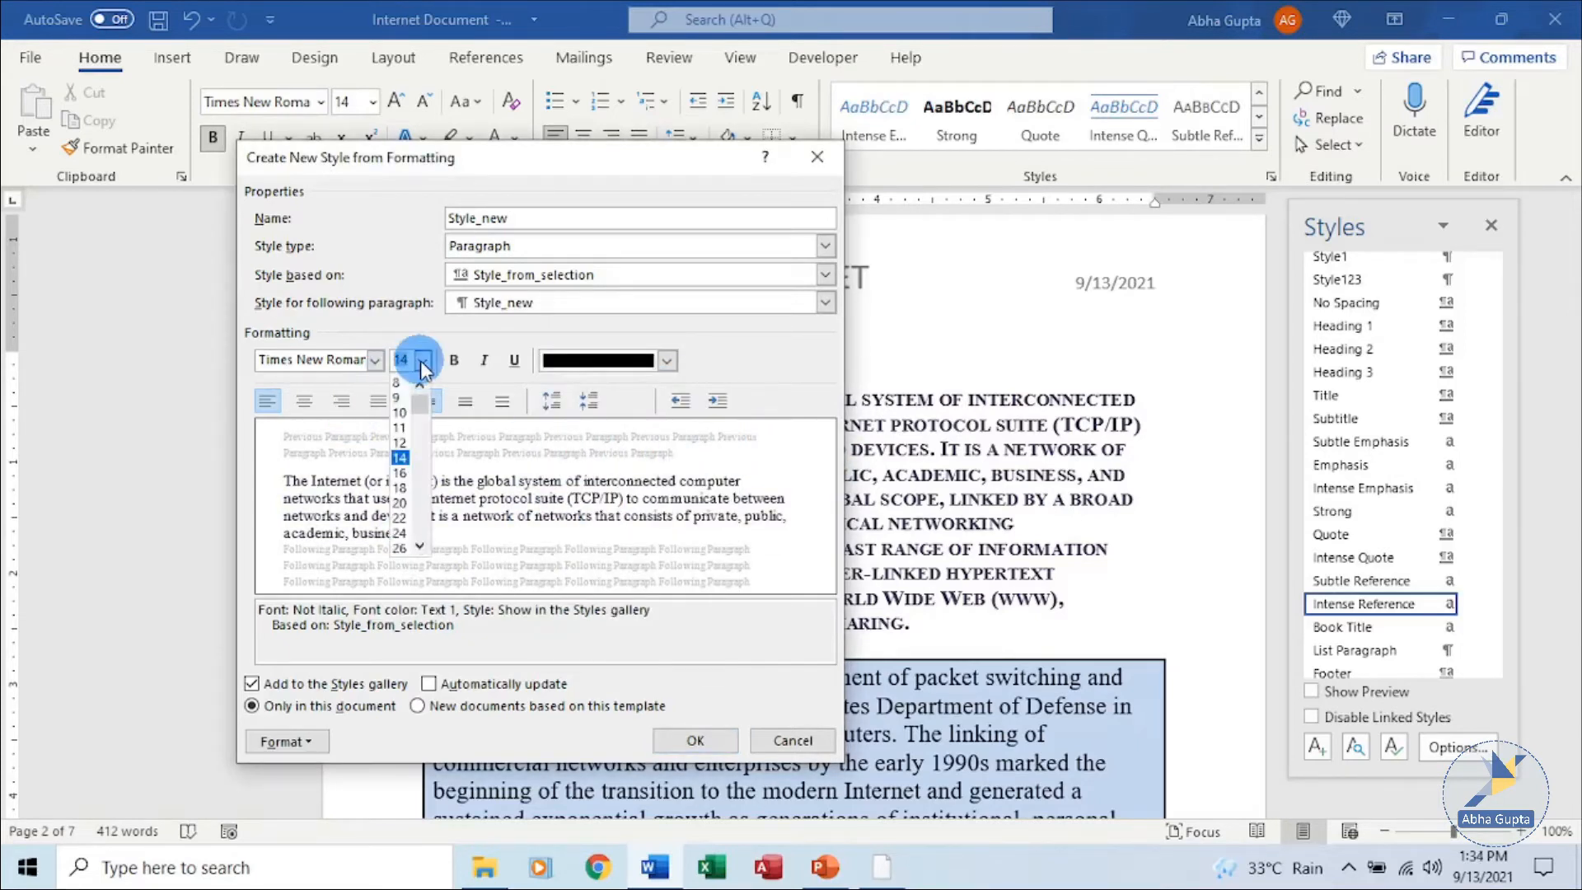
left_click(399, 473)
left_click(377, 362)
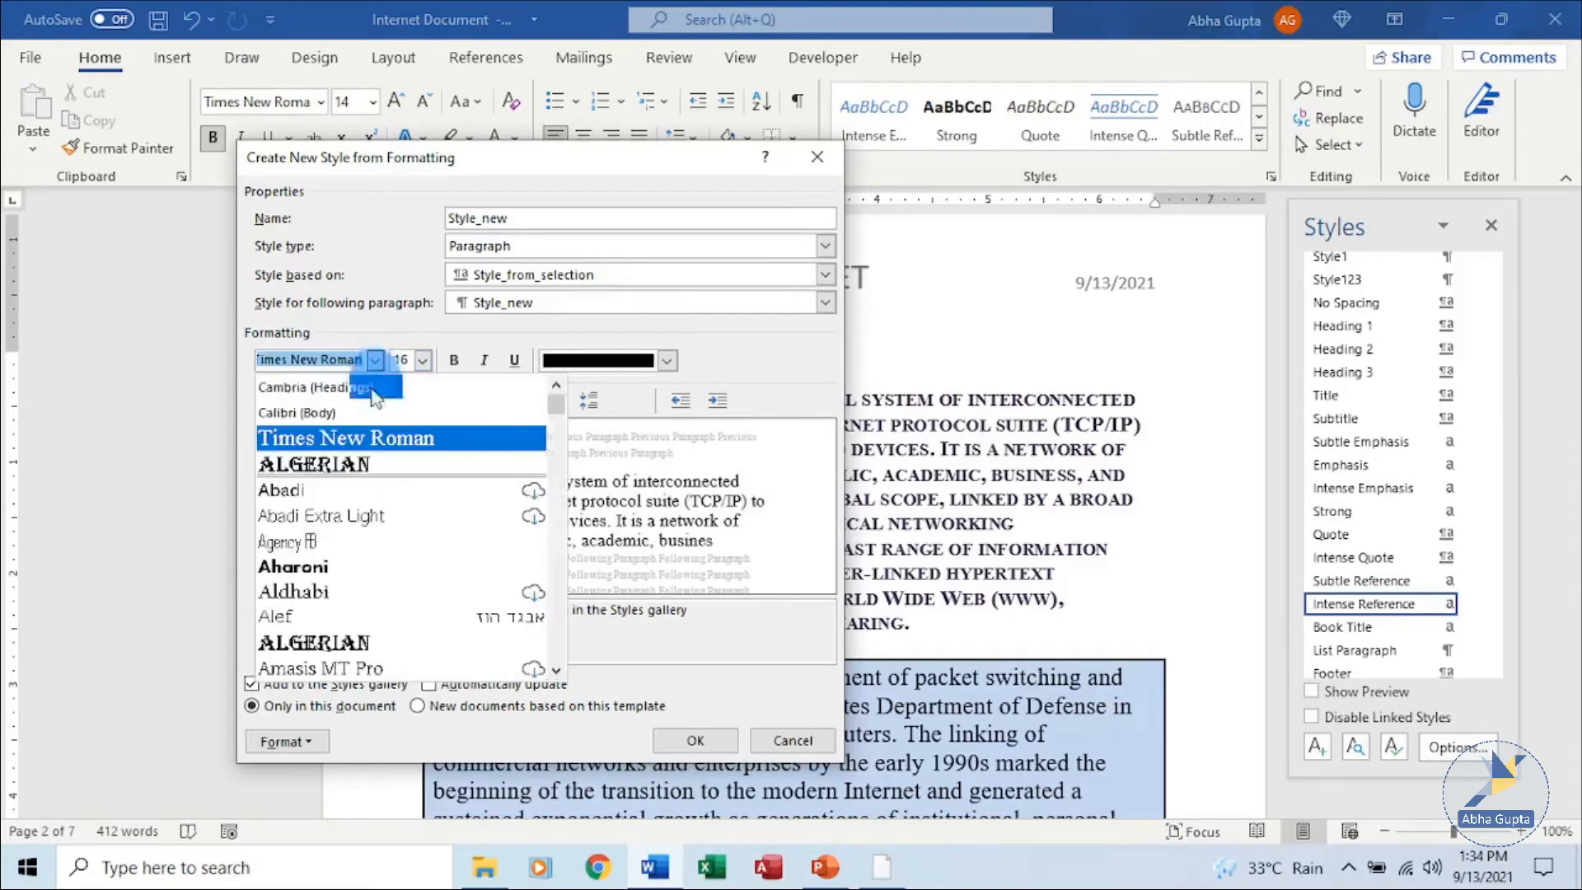
left_click(367, 464)
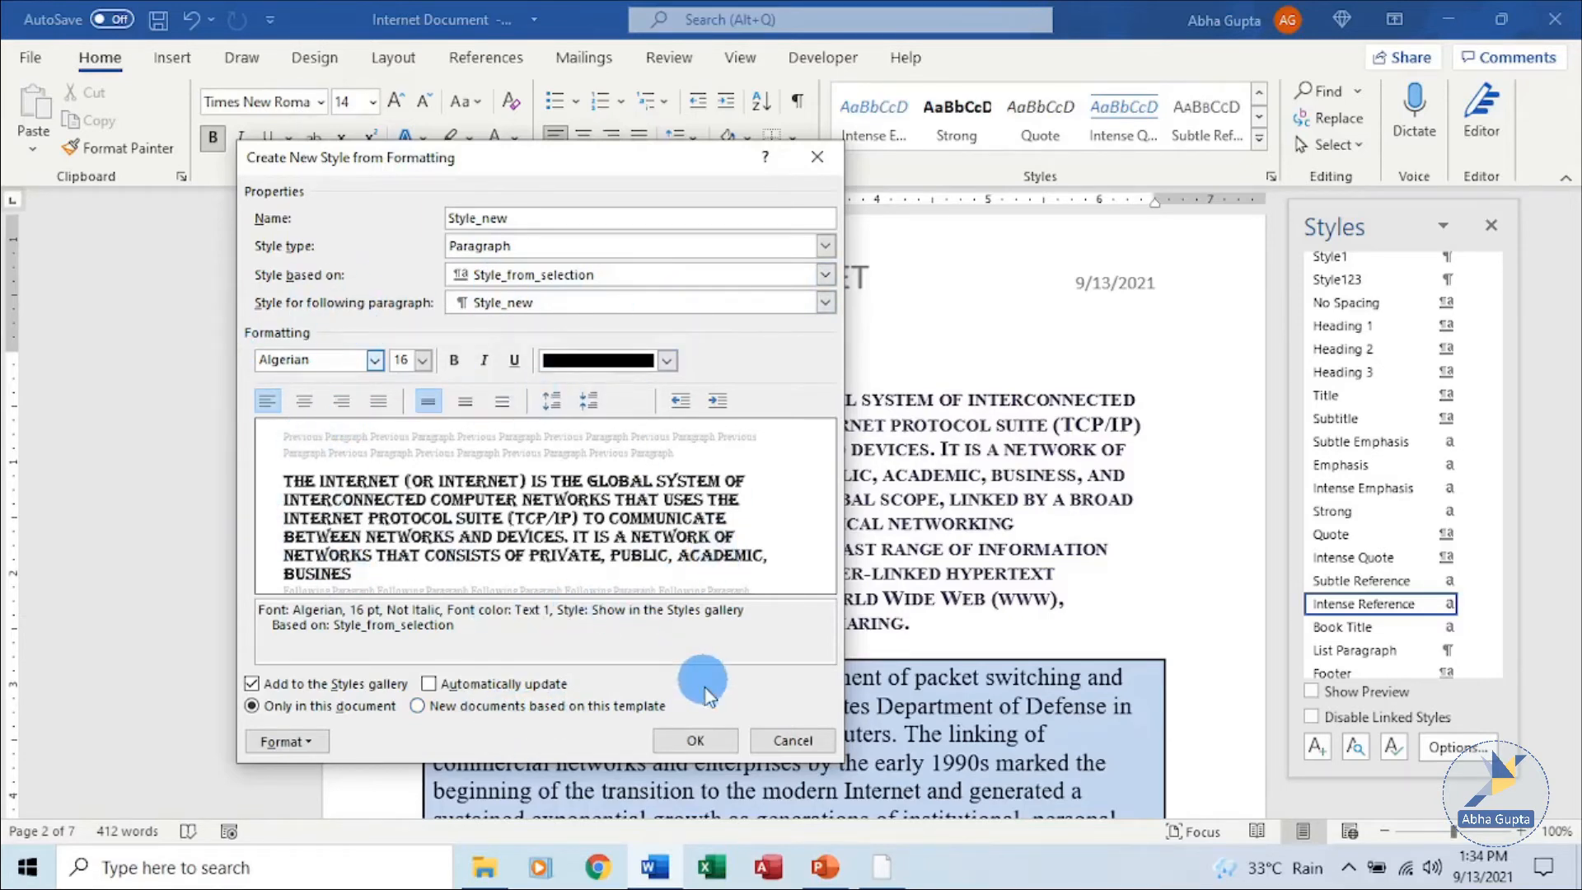
left_click(696, 745)
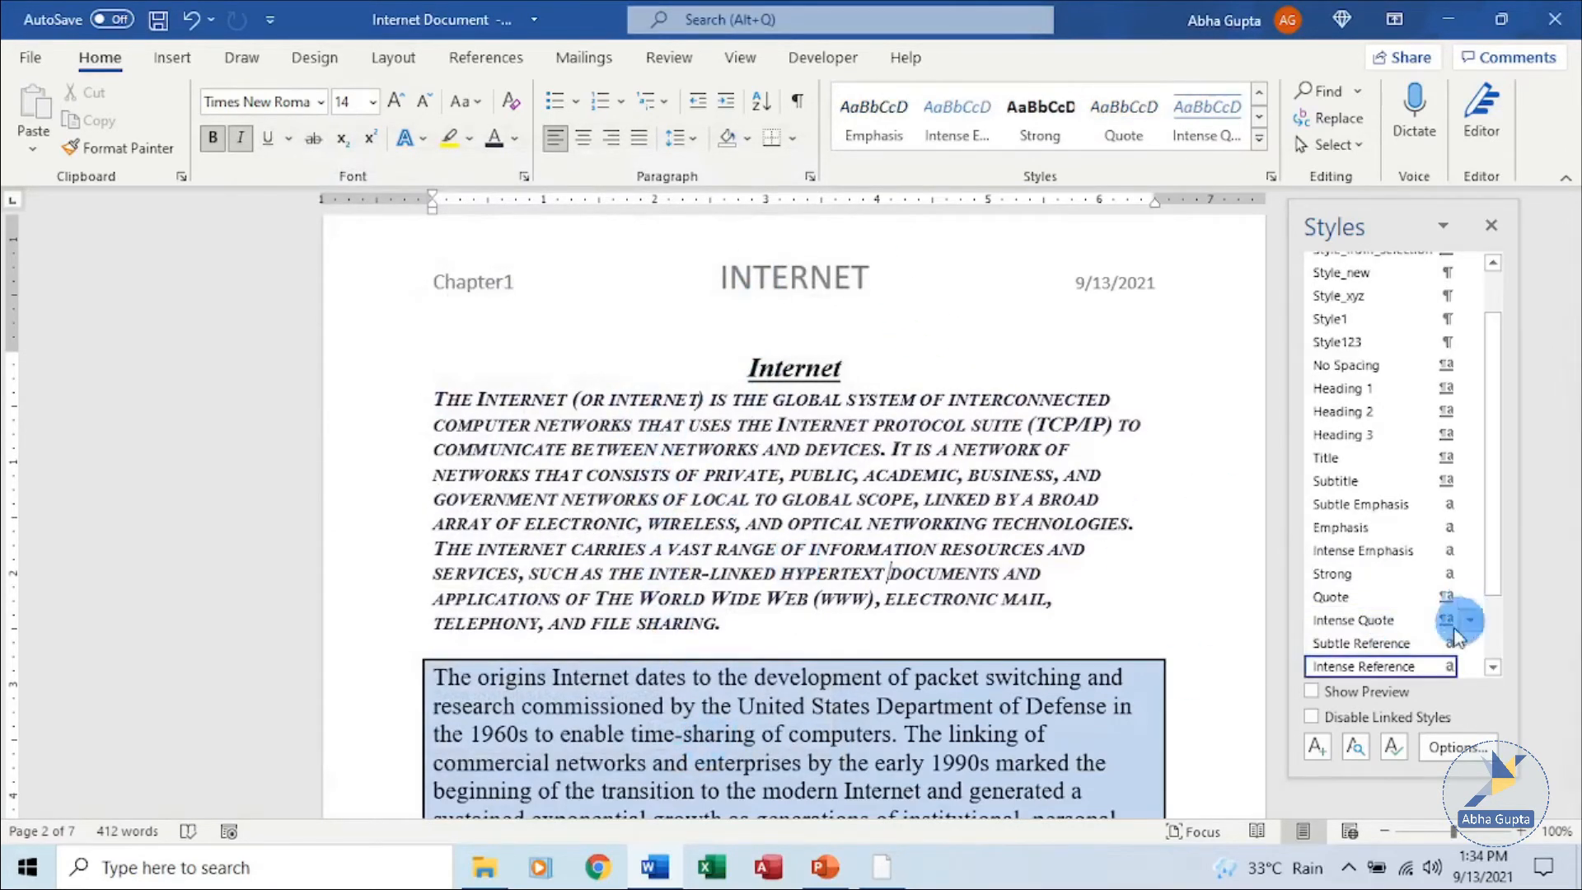
Apply Style_new from the style gallery to the whole opening paragraph, and deselect it.
left_click(1259, 139)
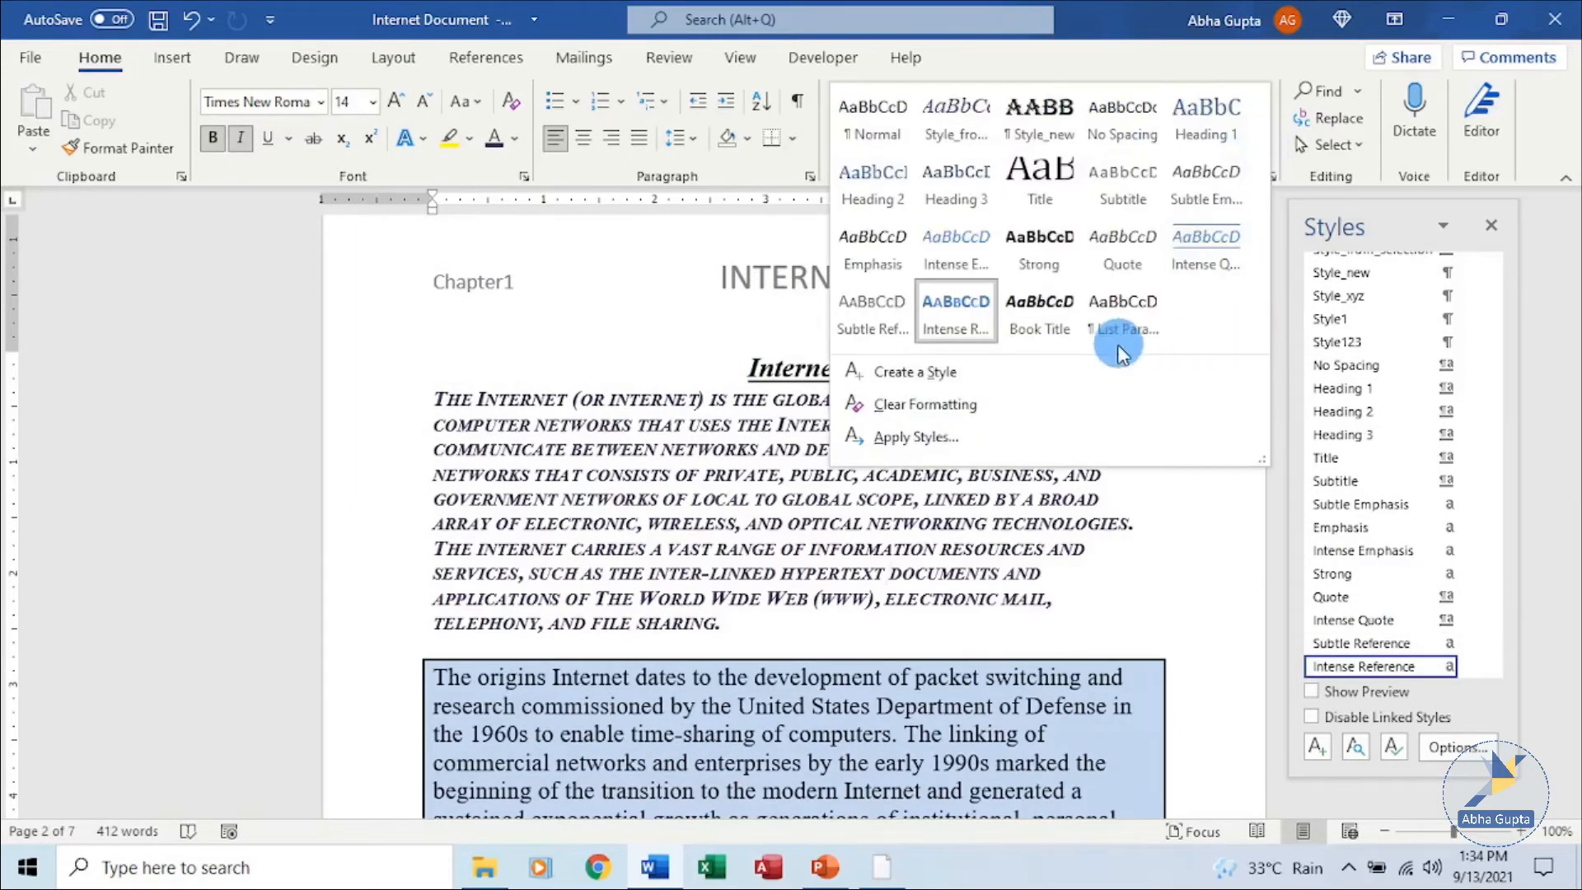
left_click(1059, 149)
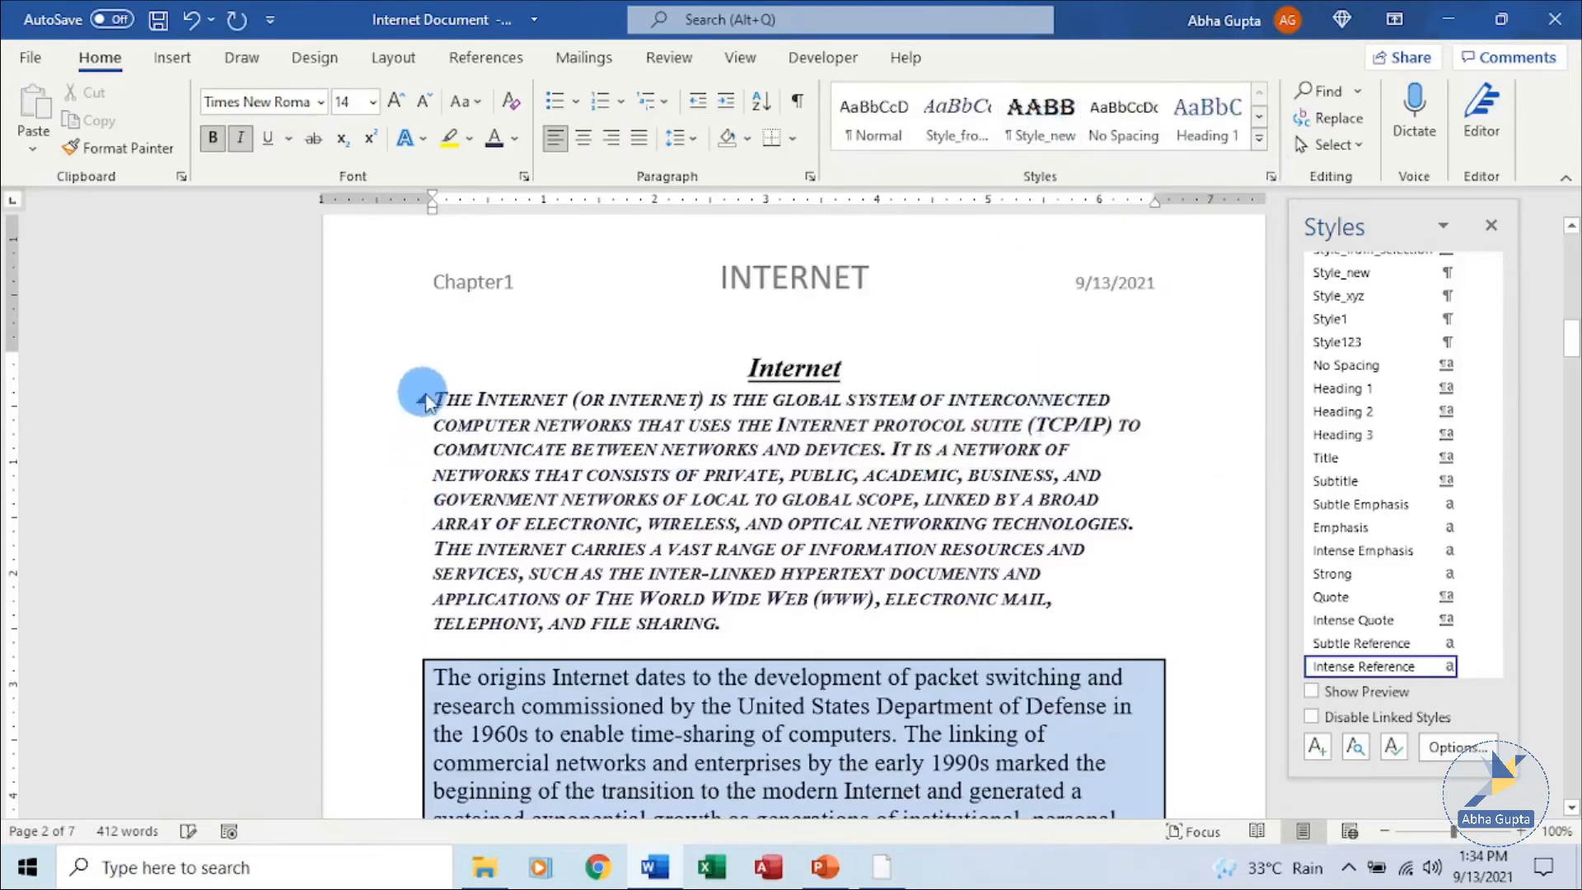
left_click_drag(431, 398, 803, 610)
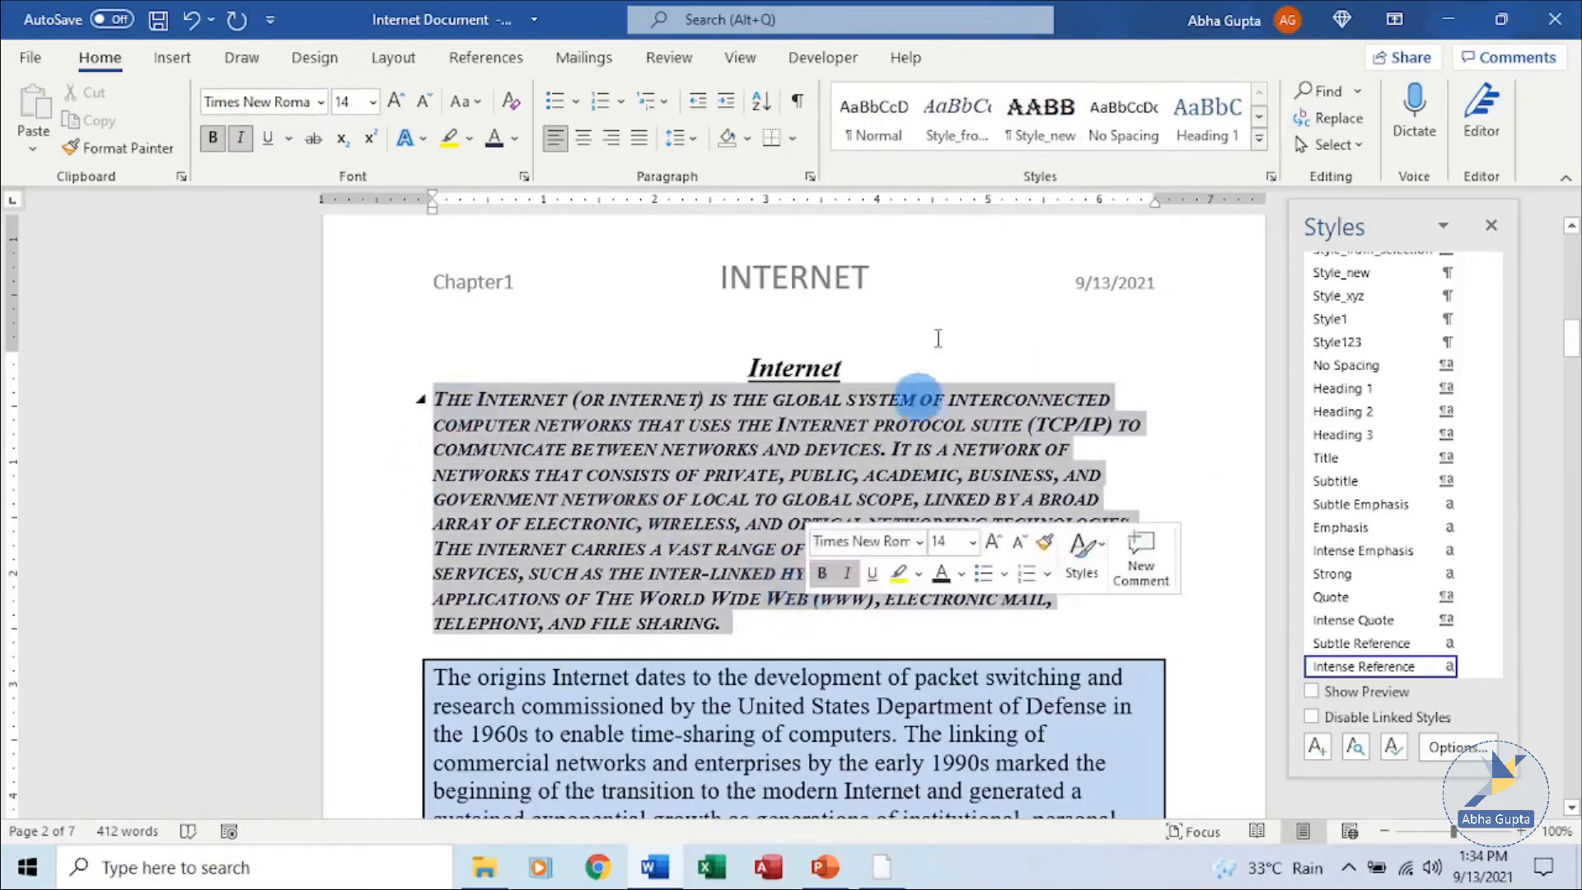
left_click(1042, 115)
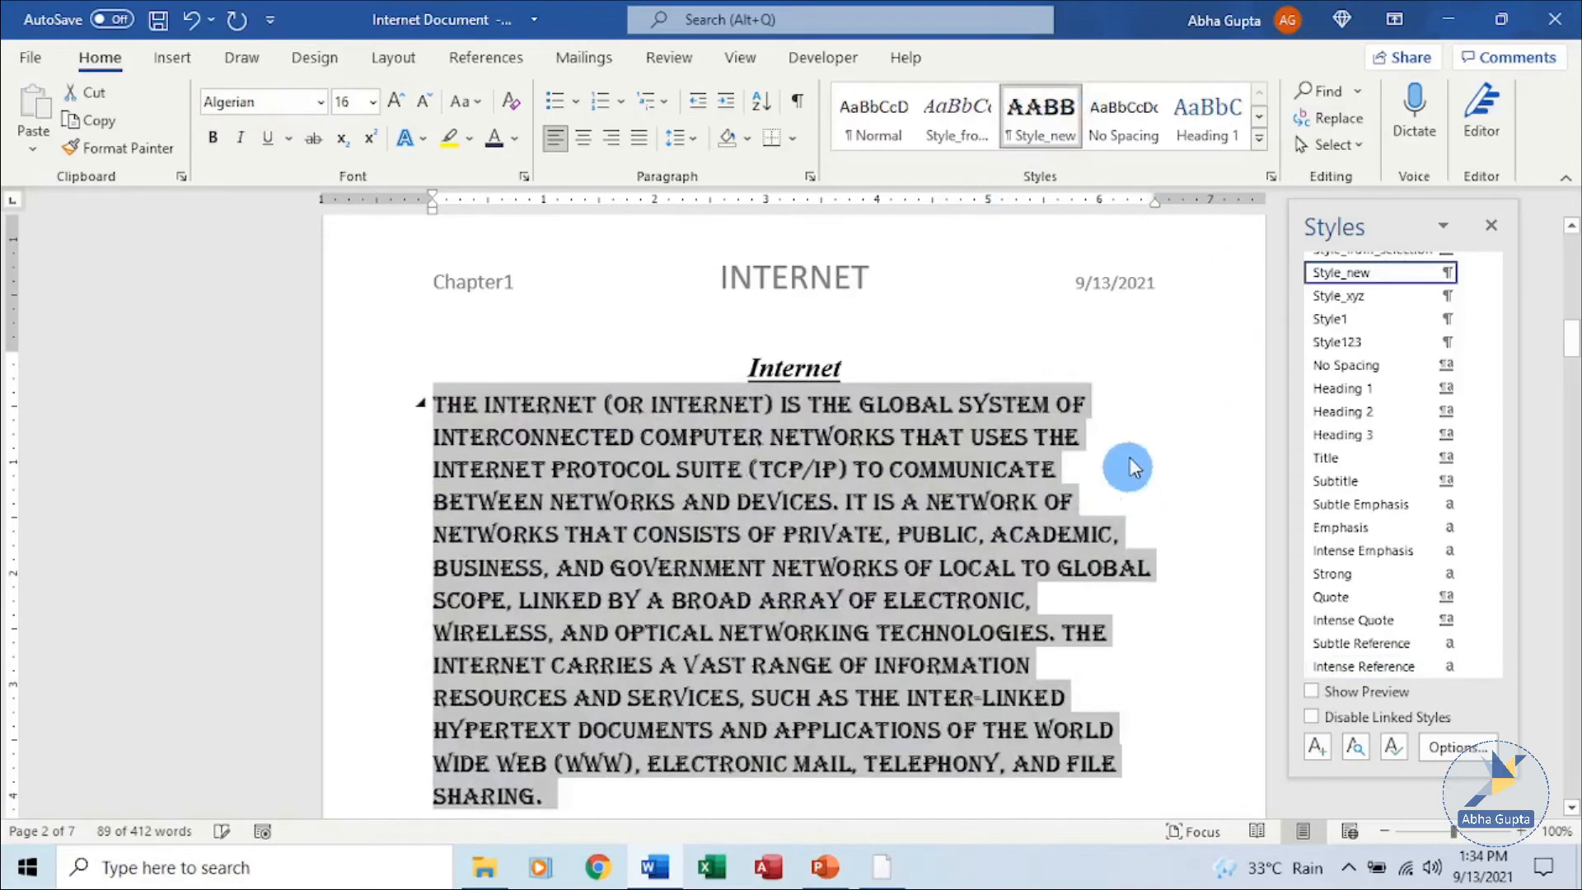
scroll(1125, 458, "down", 3)
left_click(1222, 505)
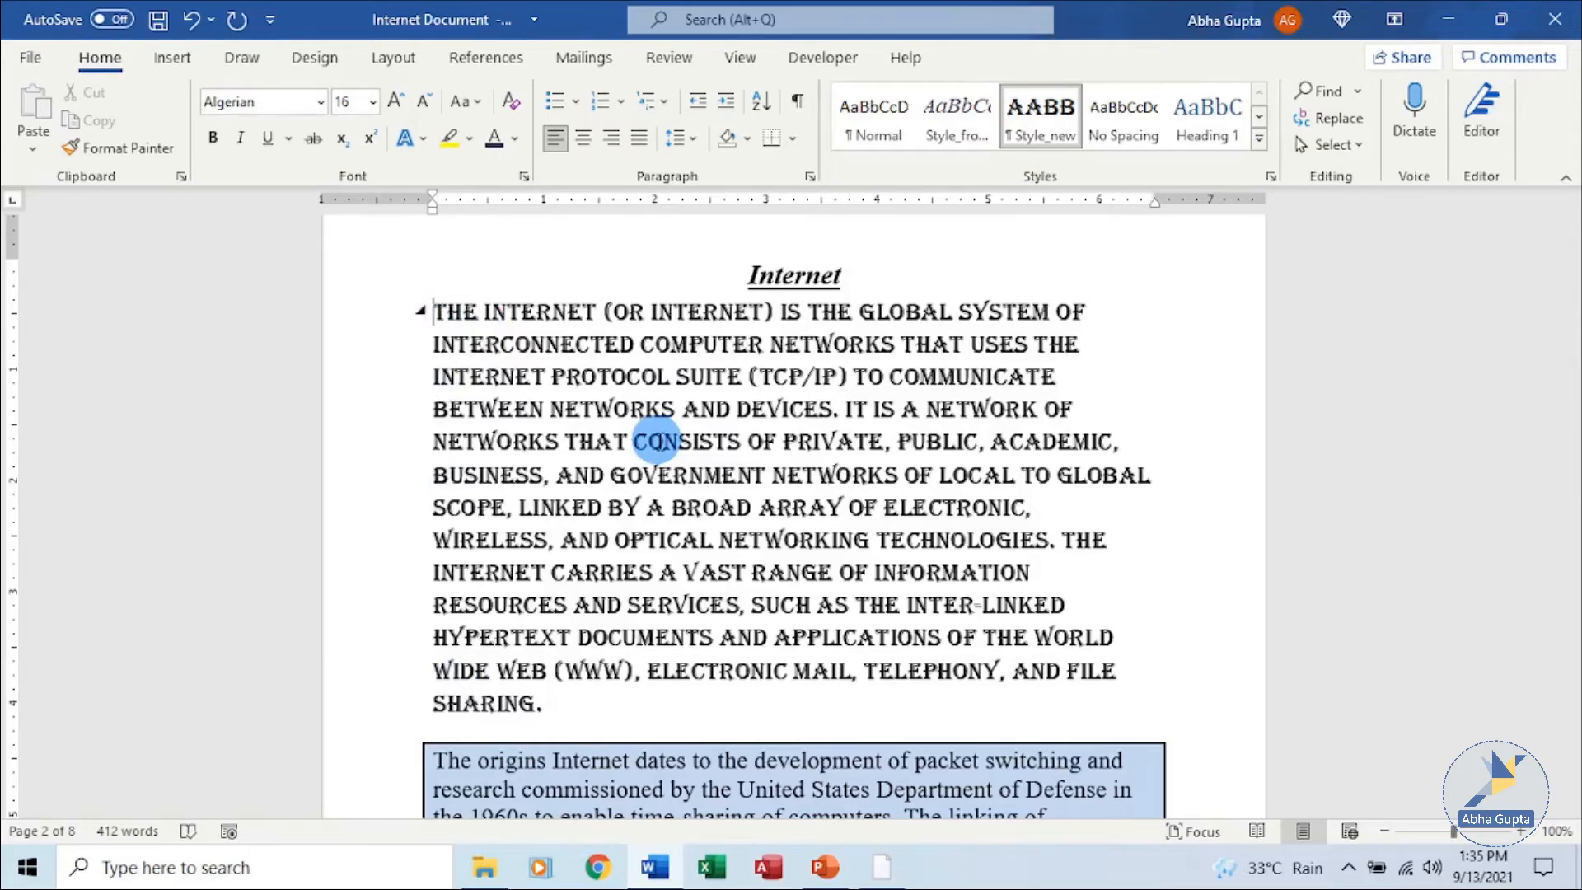
Modify Style_new to use Dark Red text, size 14 and bold.
right_click(1037, 142)
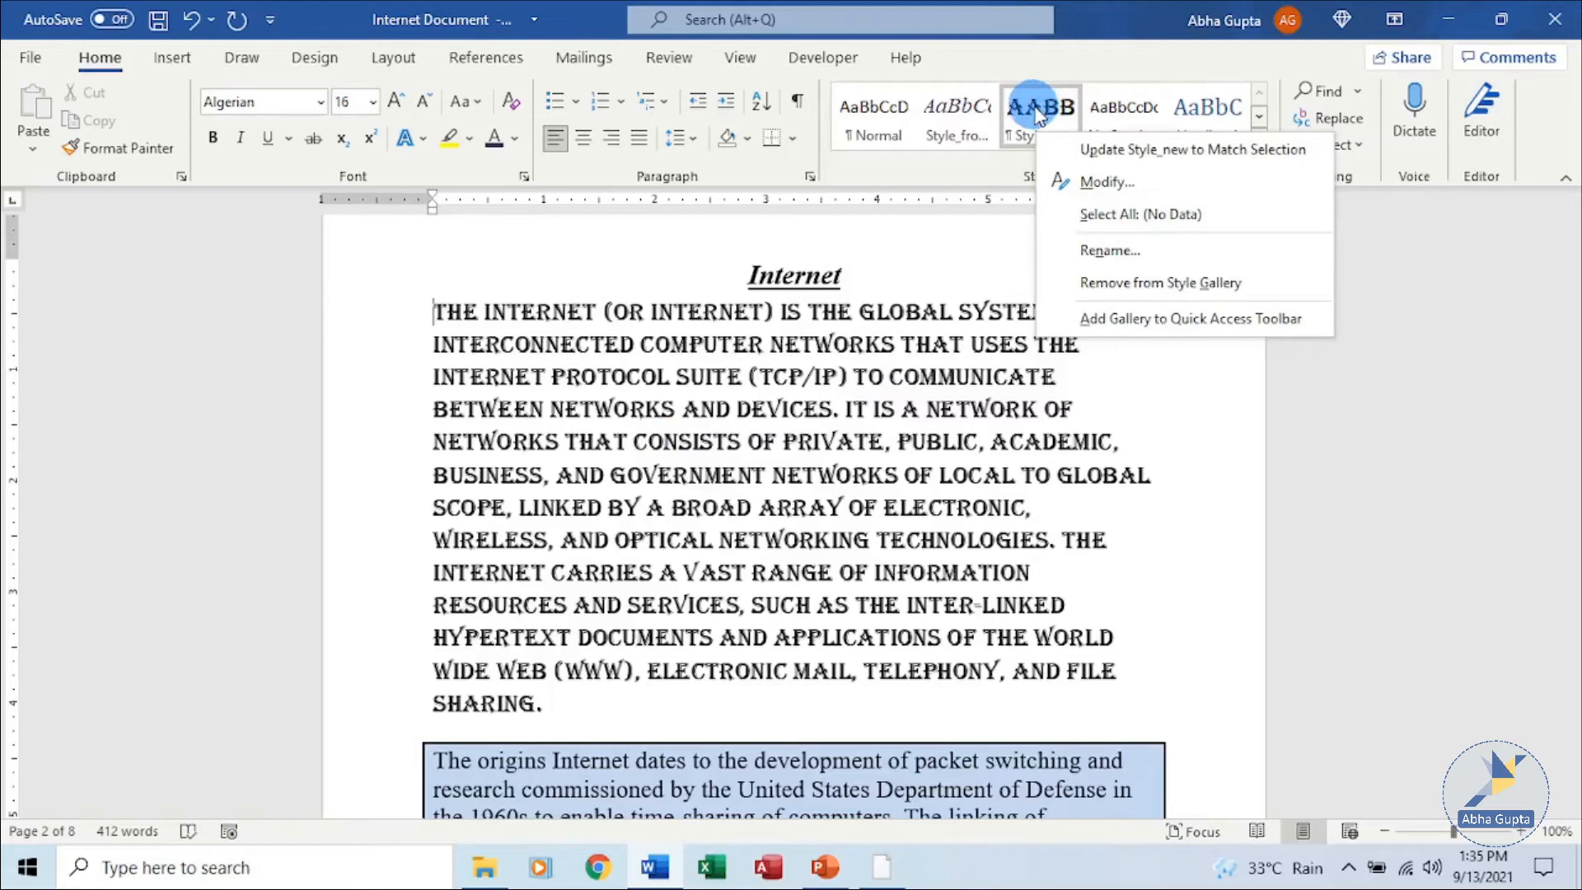
left_click(1122, 183)
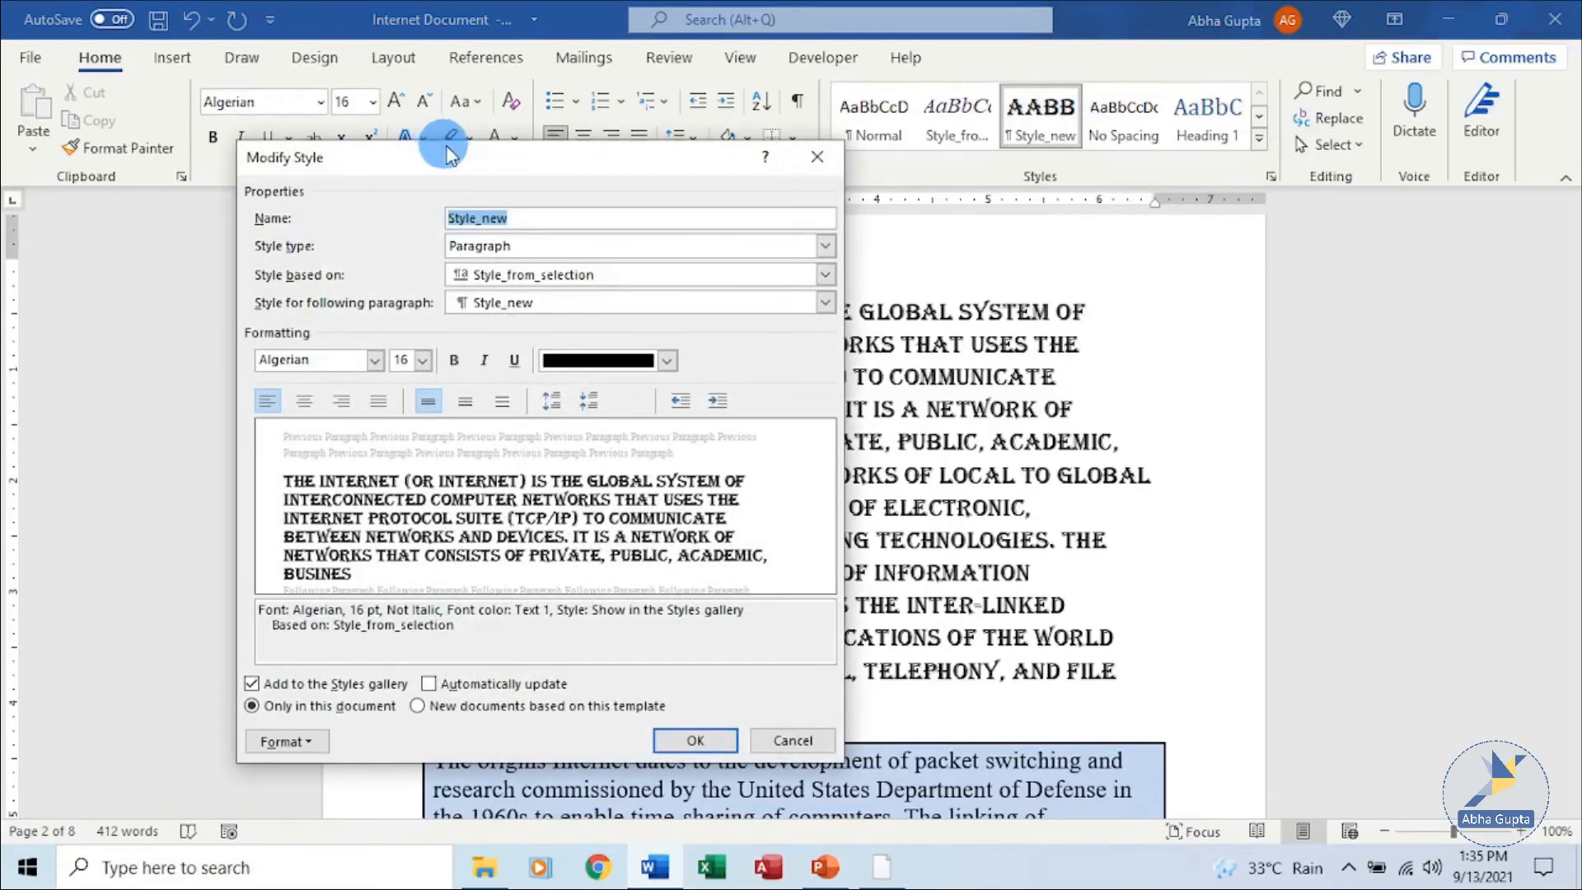
left_click_drag(449, 155, 1092, 157)
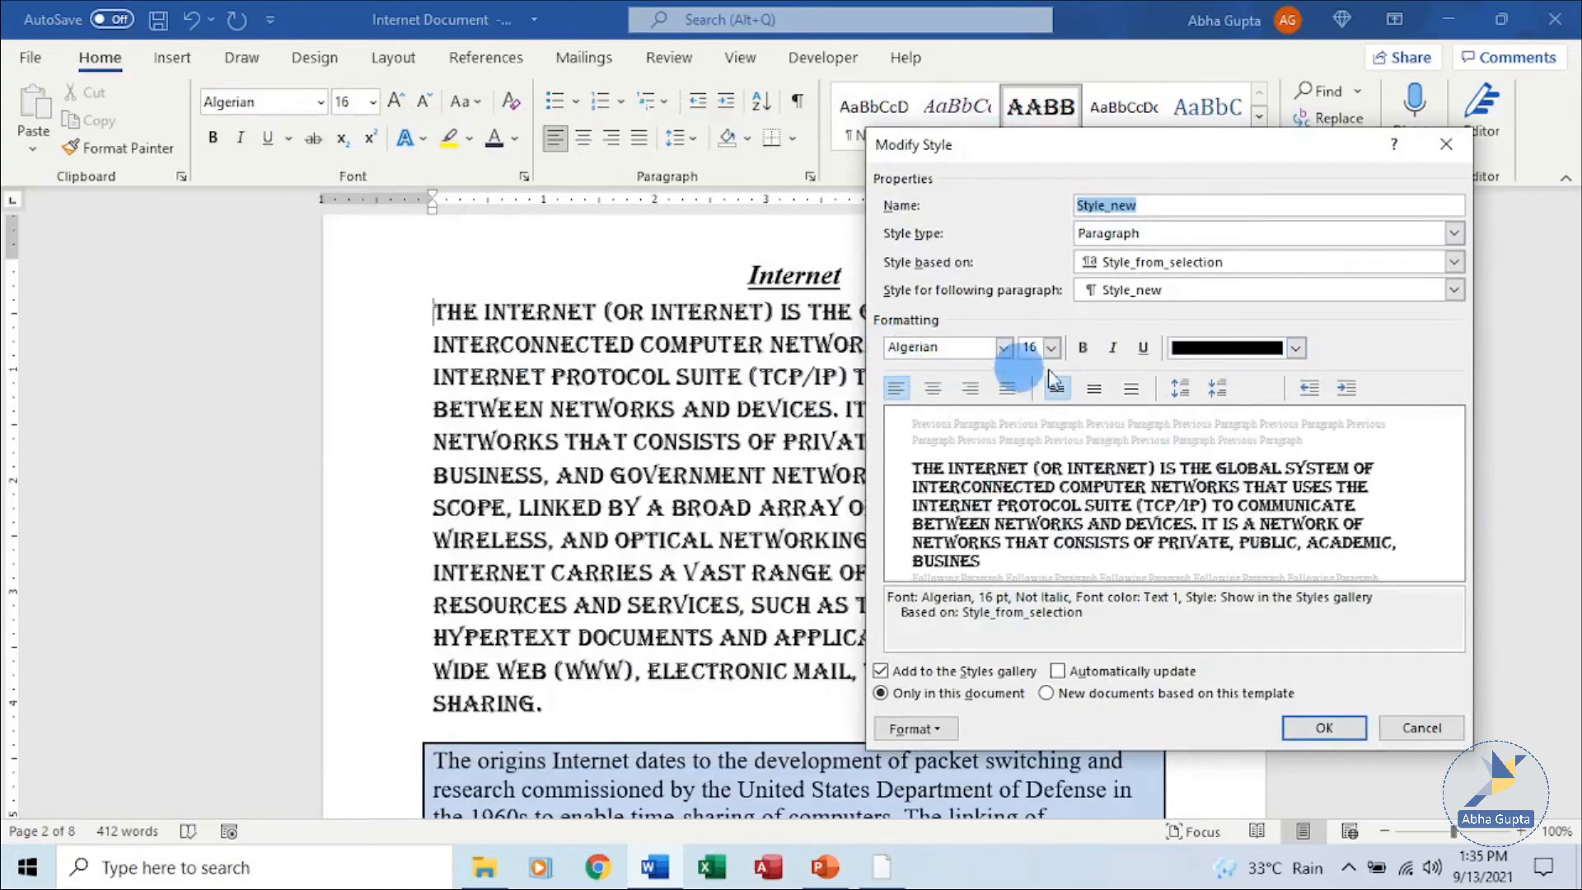
left_click(1297, 347)
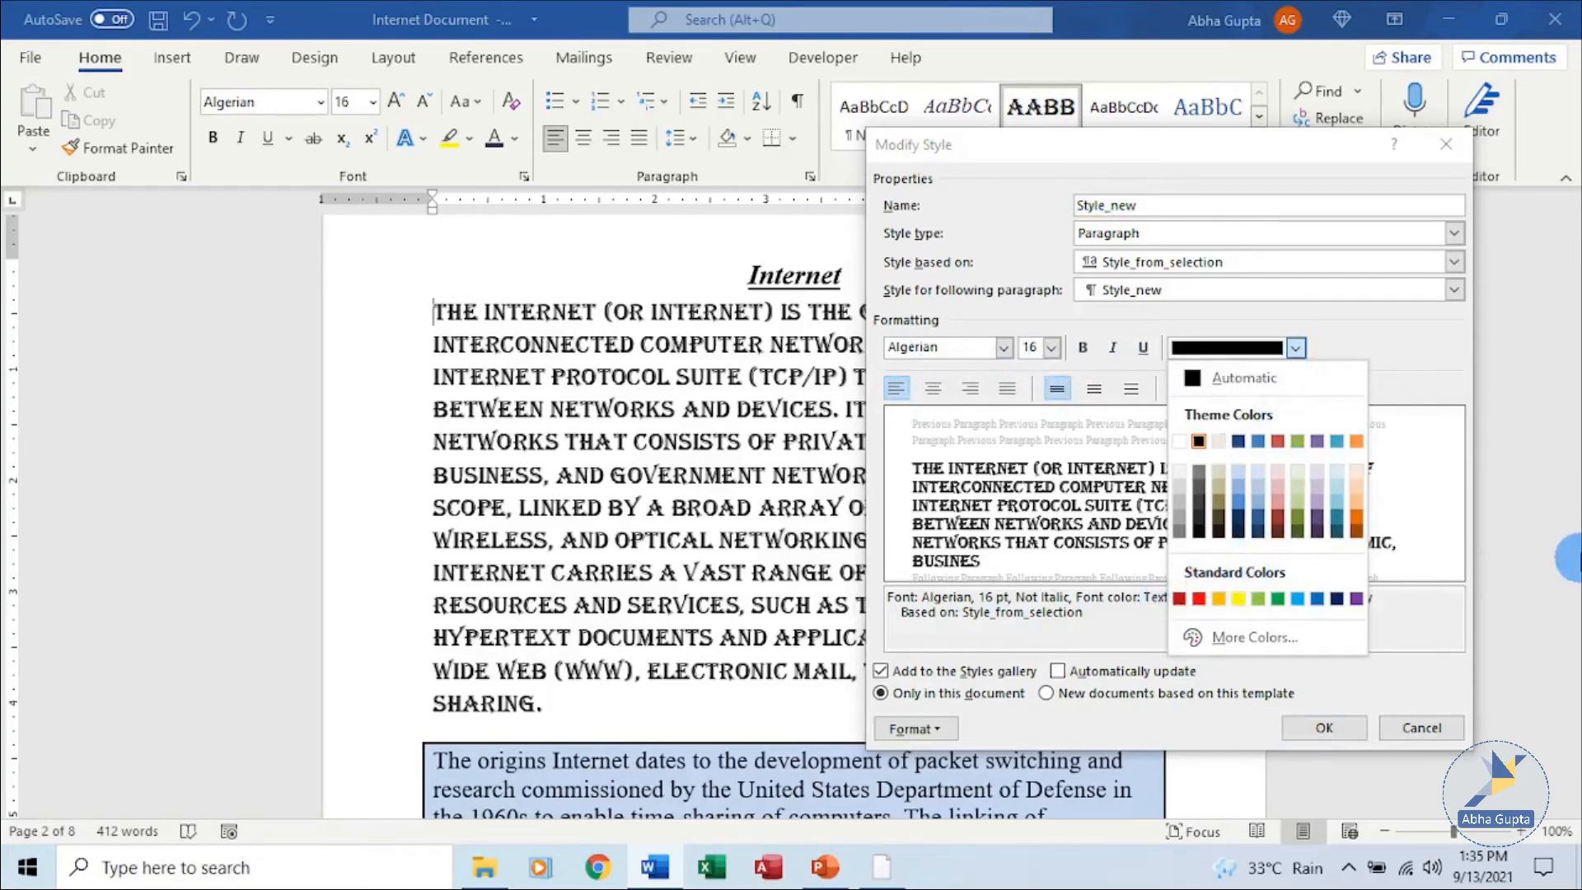
left_click(1181, 599)
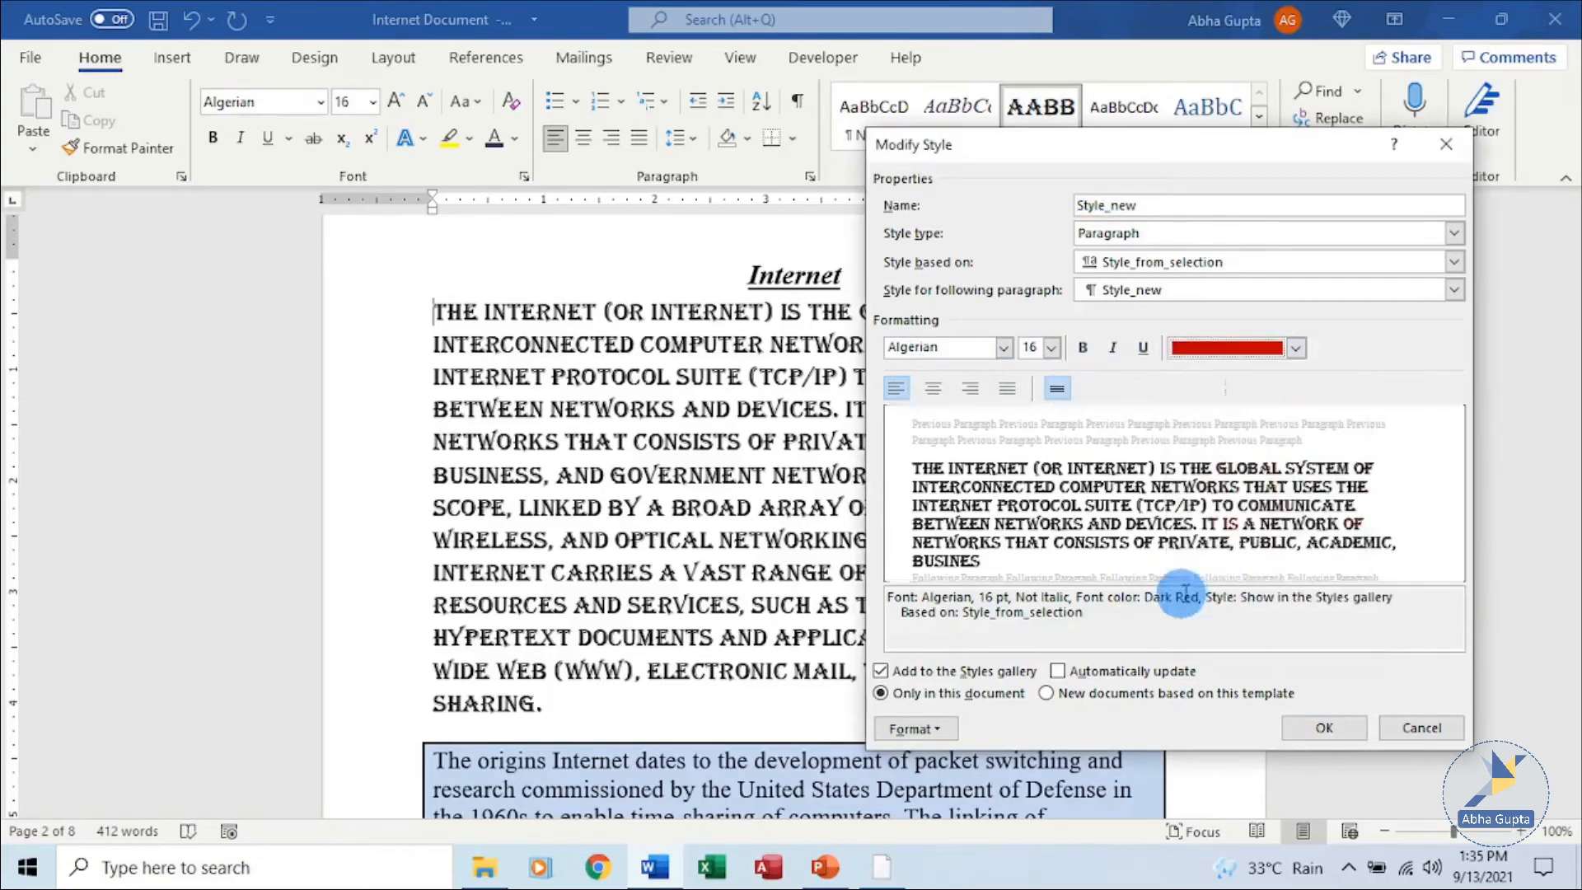
left_click(1051, 348)
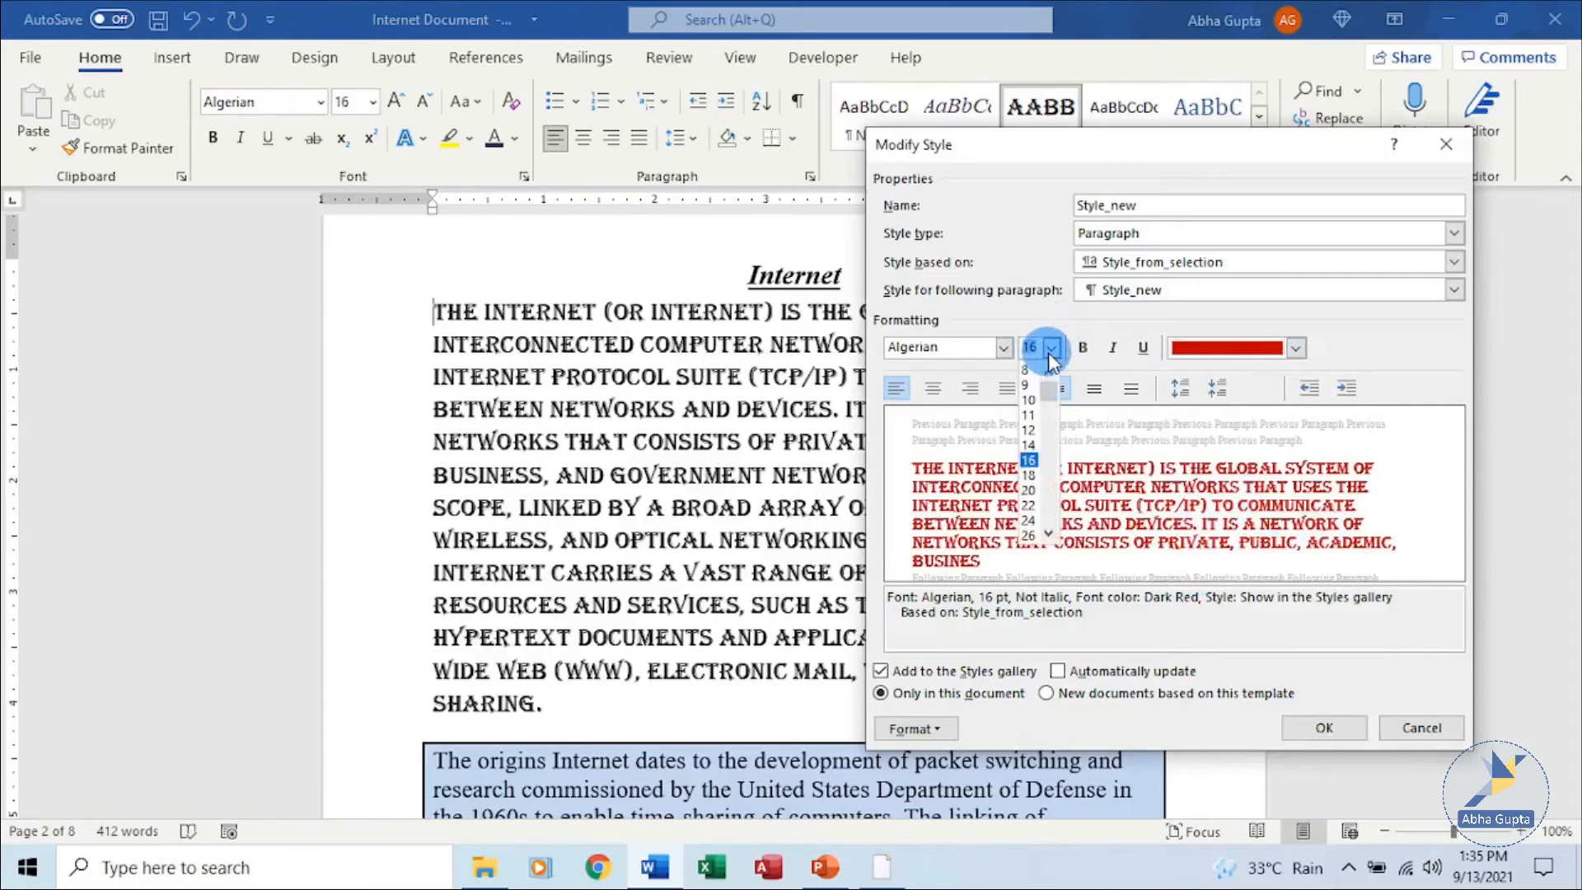
left_click(1032, 446)
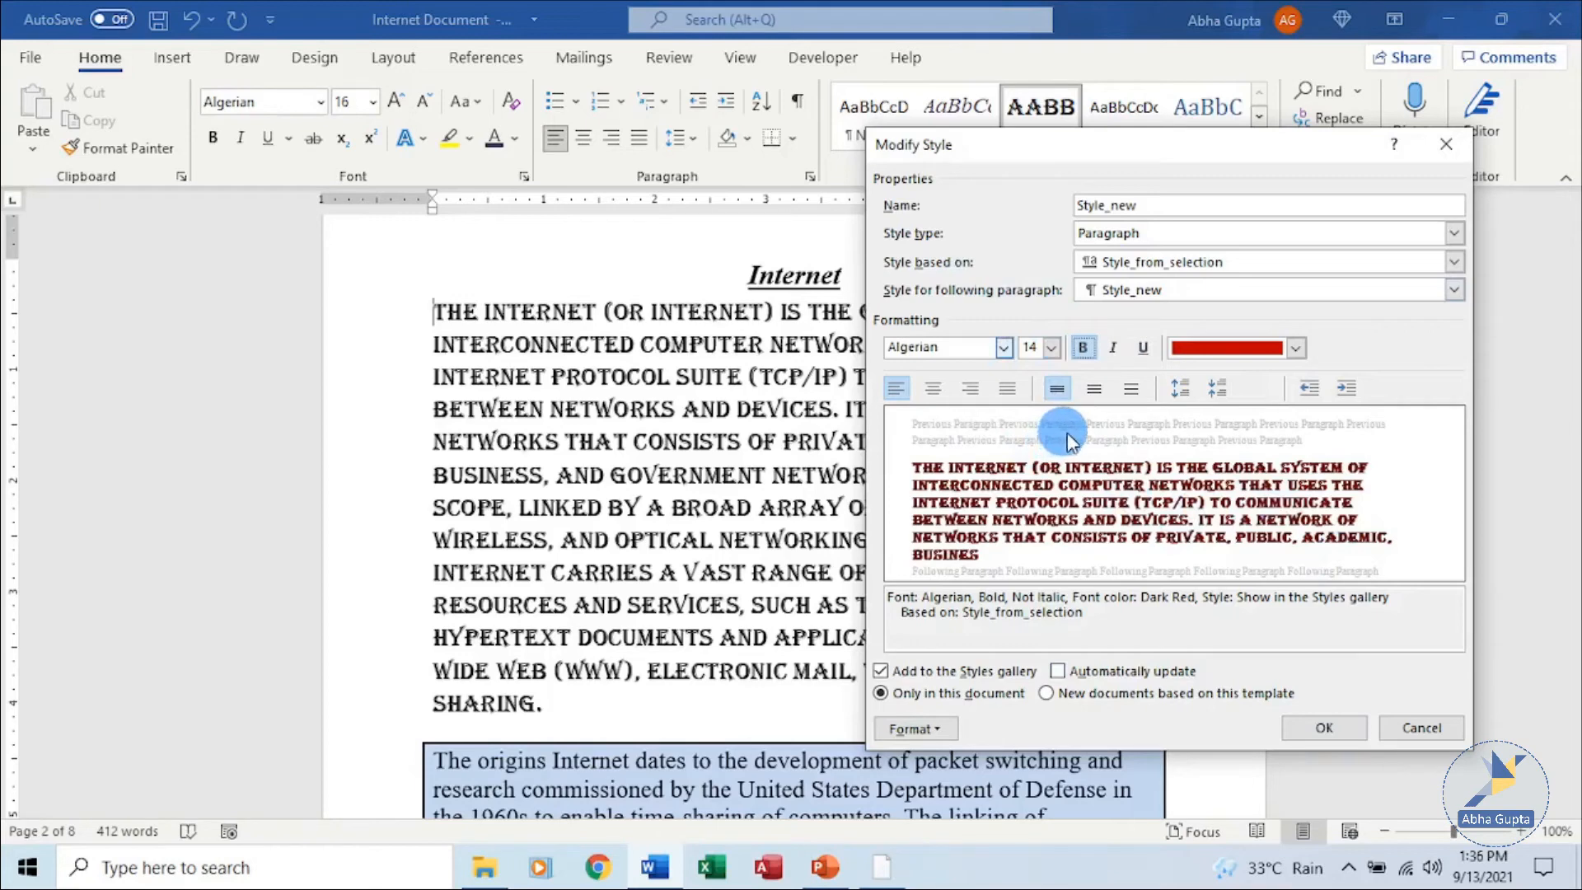
left_click(1325, 728)
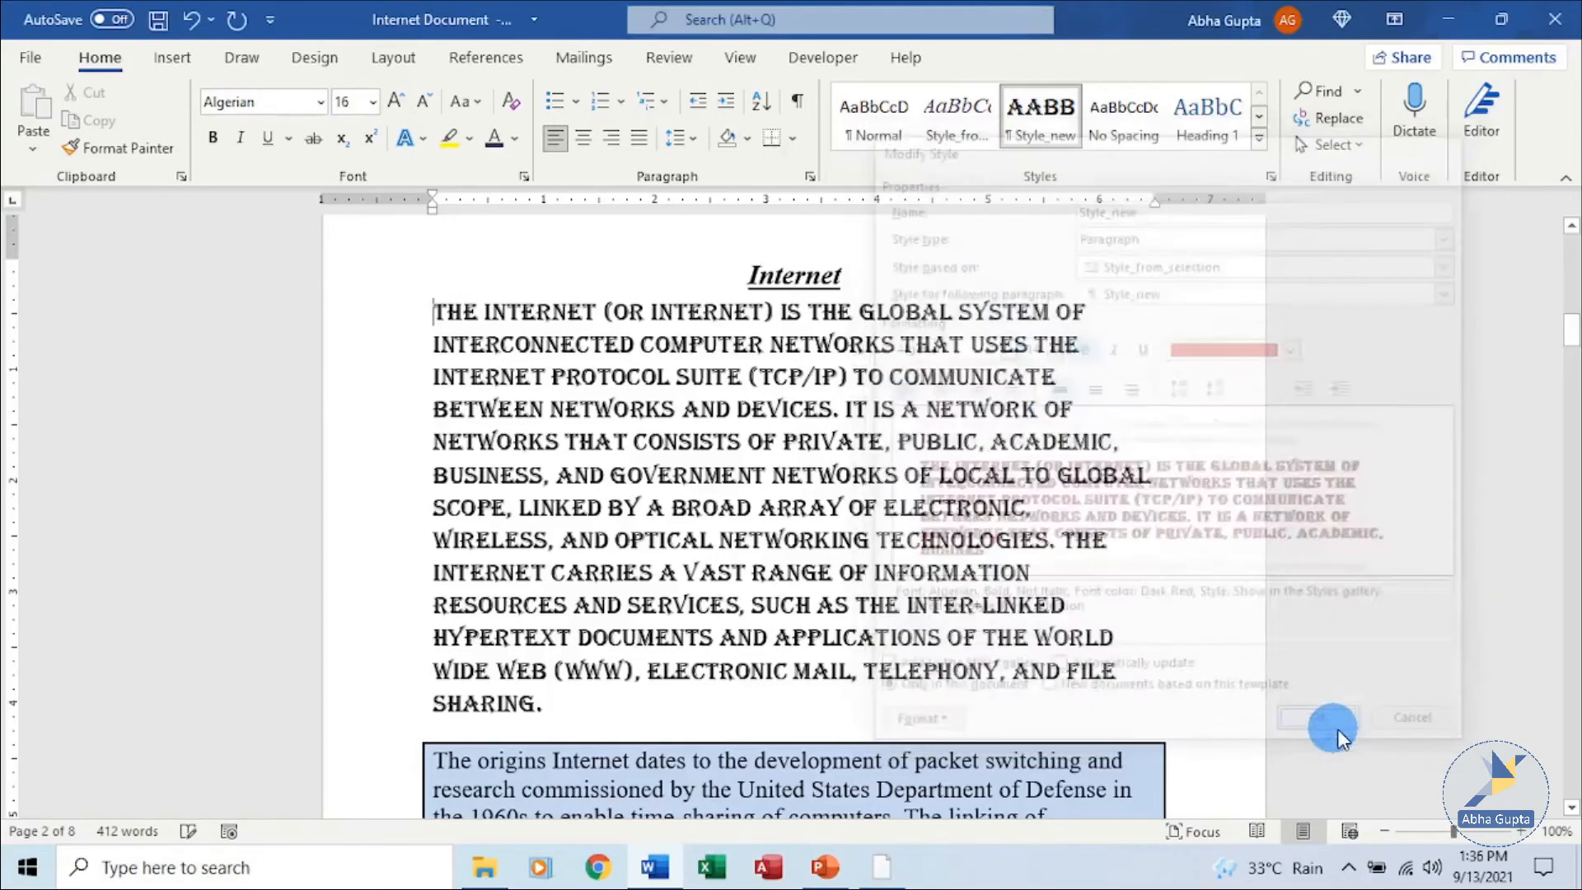
scroll(1002, 404, "up", 3)
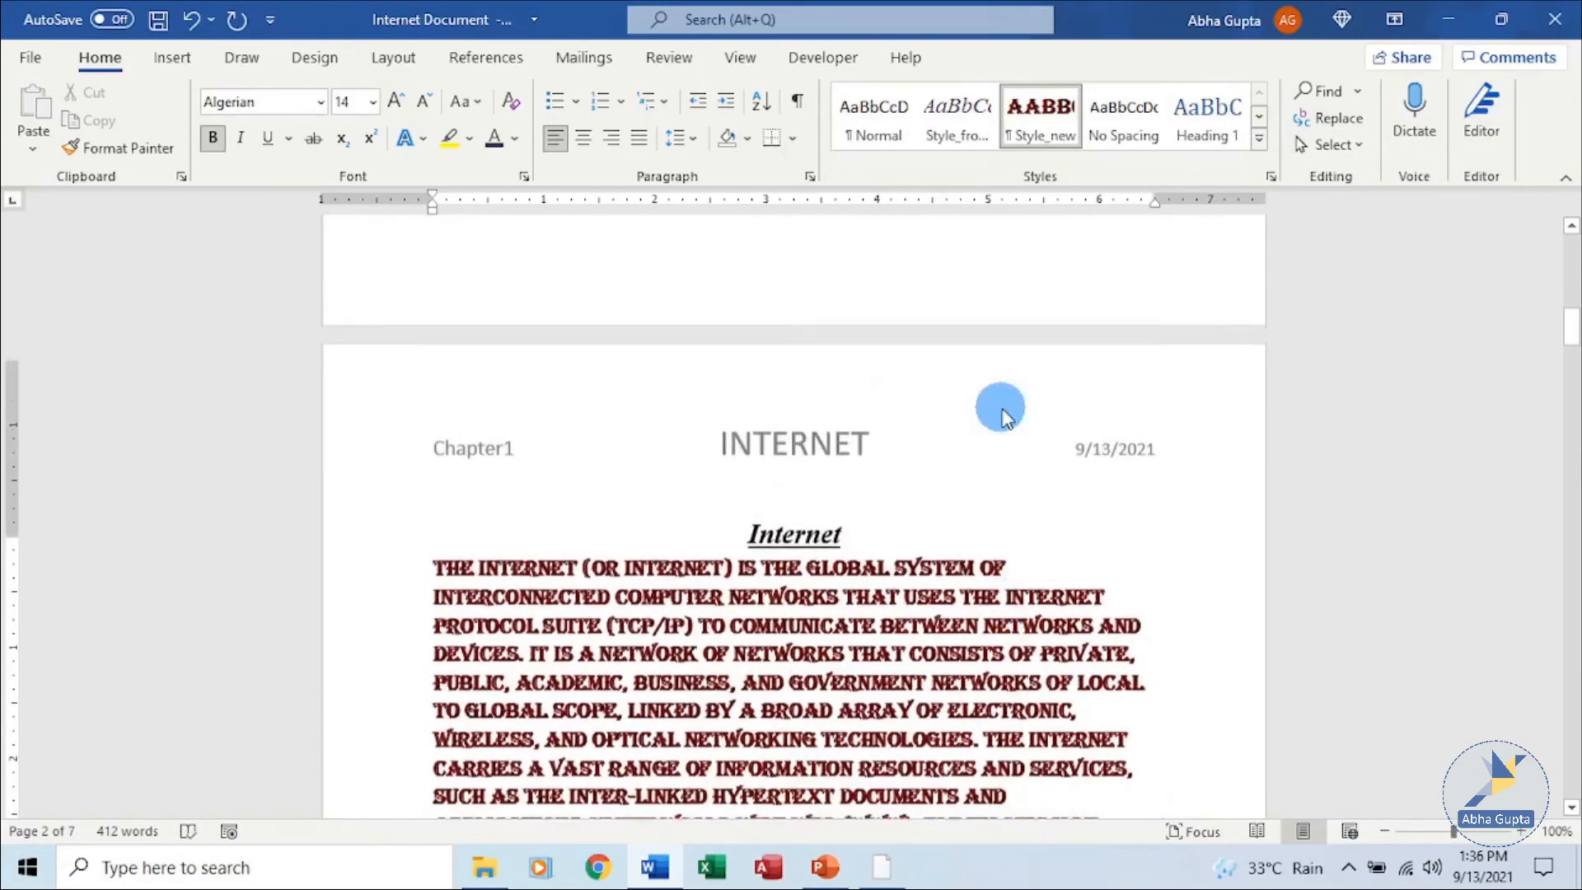
scroll(989, 499, "down", 2)
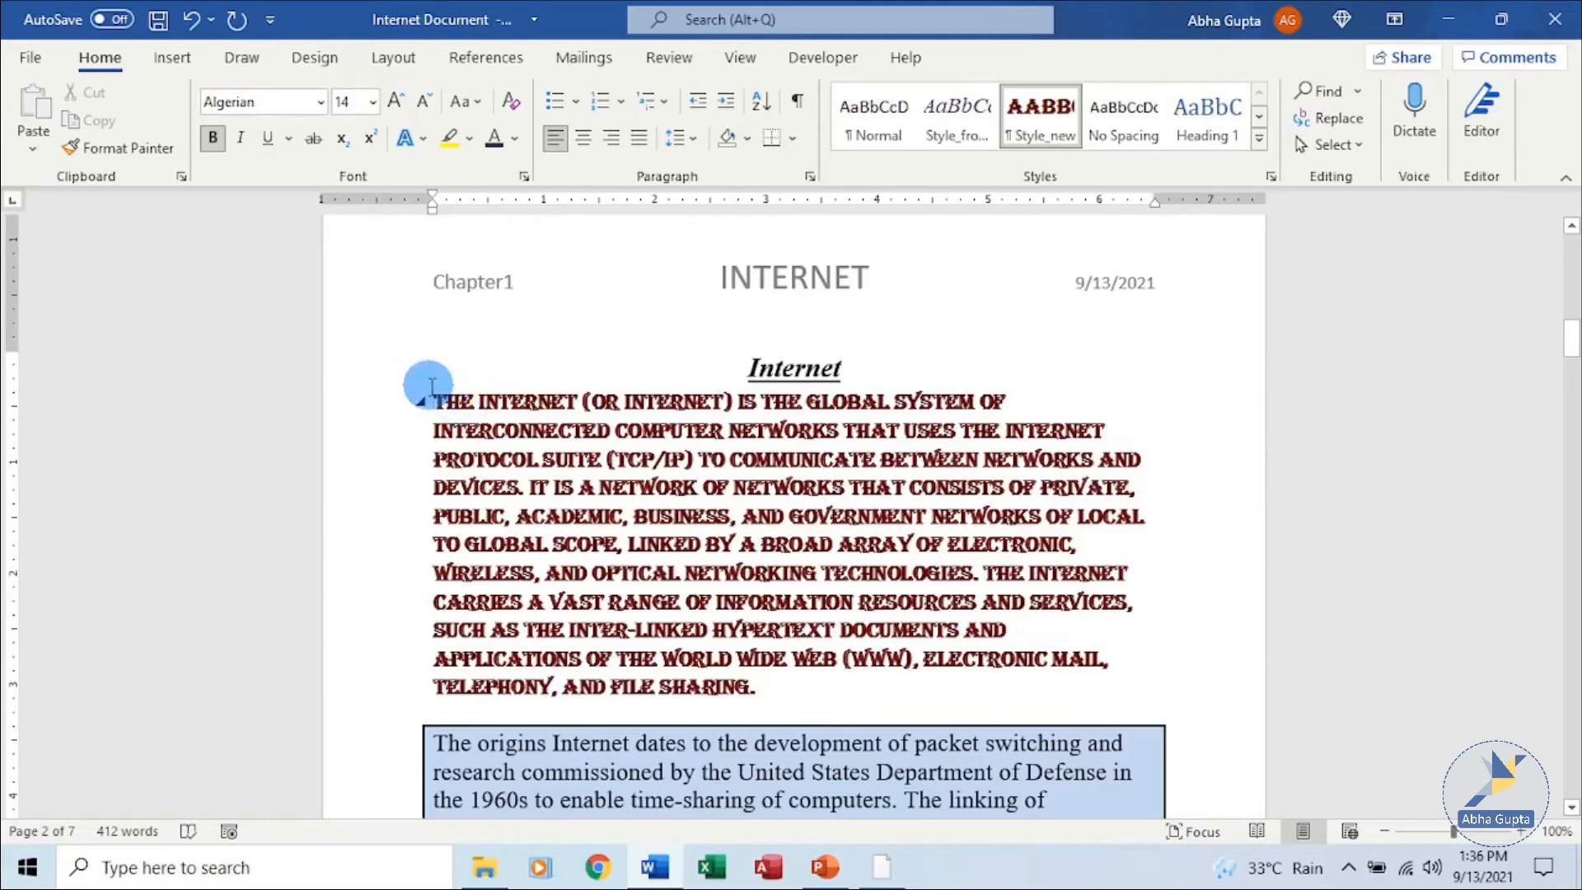
Change the opening paragraph's text color to black and its font to Calibri (Body).
left_click_drag(431, 387, 830, 671)
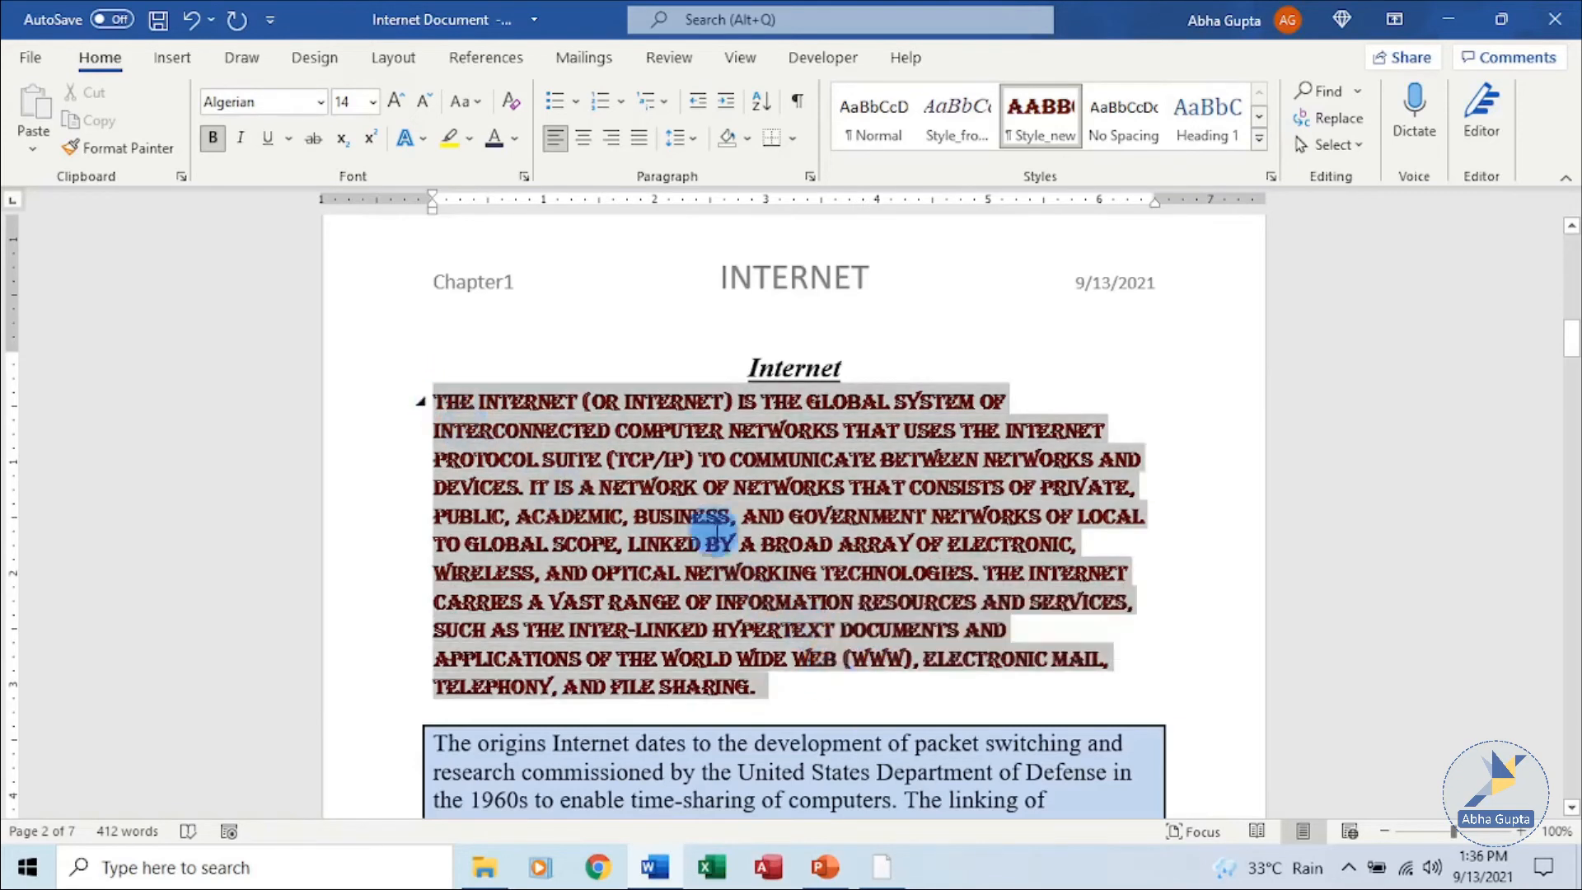
left_click(512, 140)
left_click(541, 232)
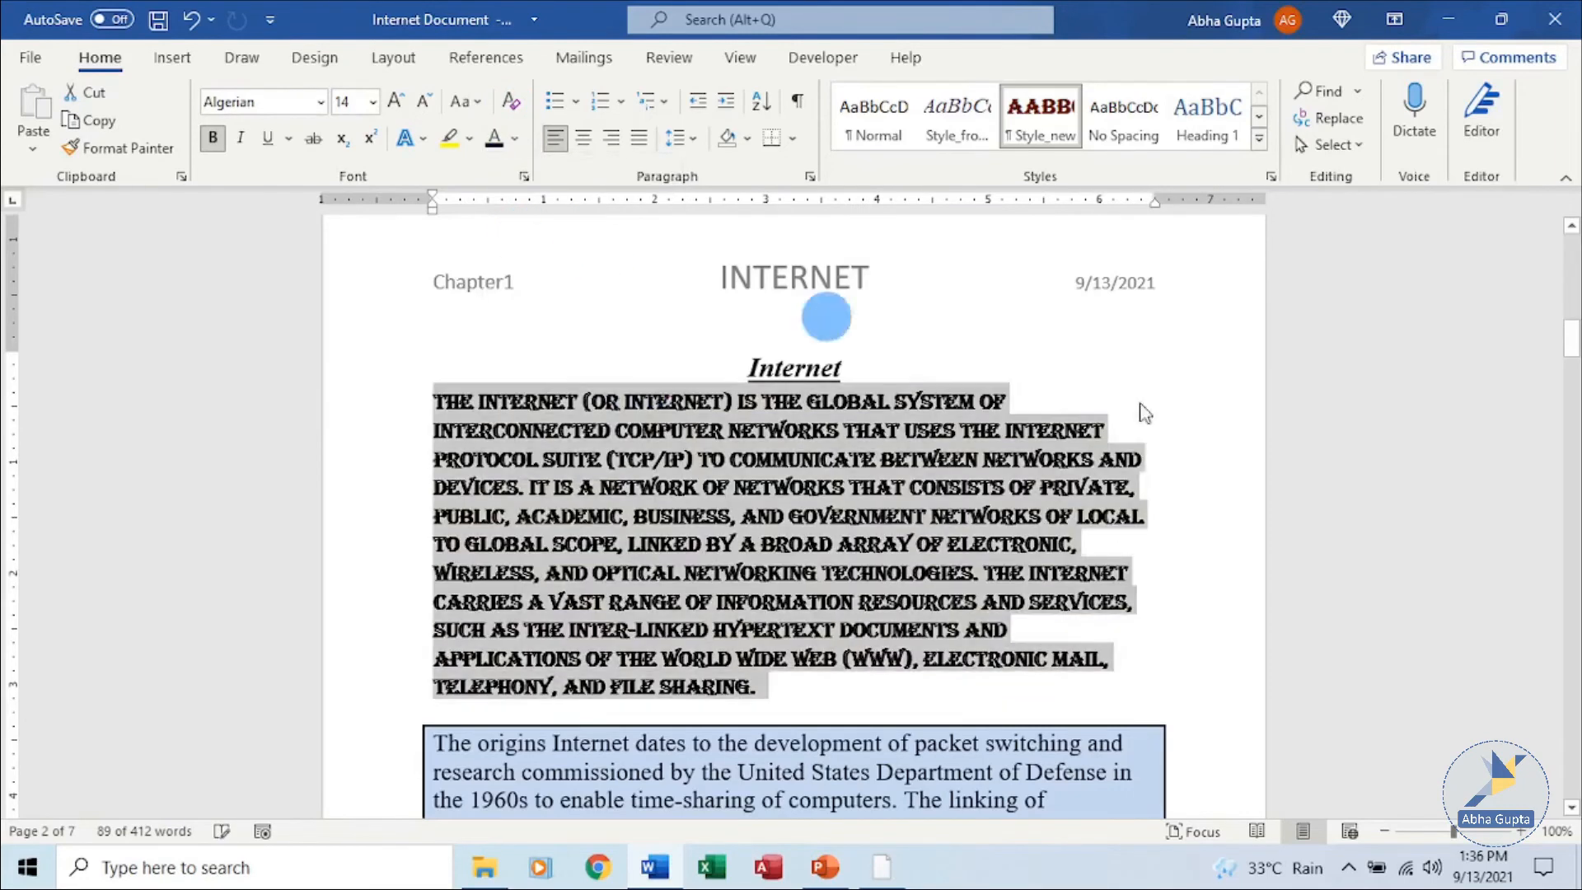
left_click(323, 103)
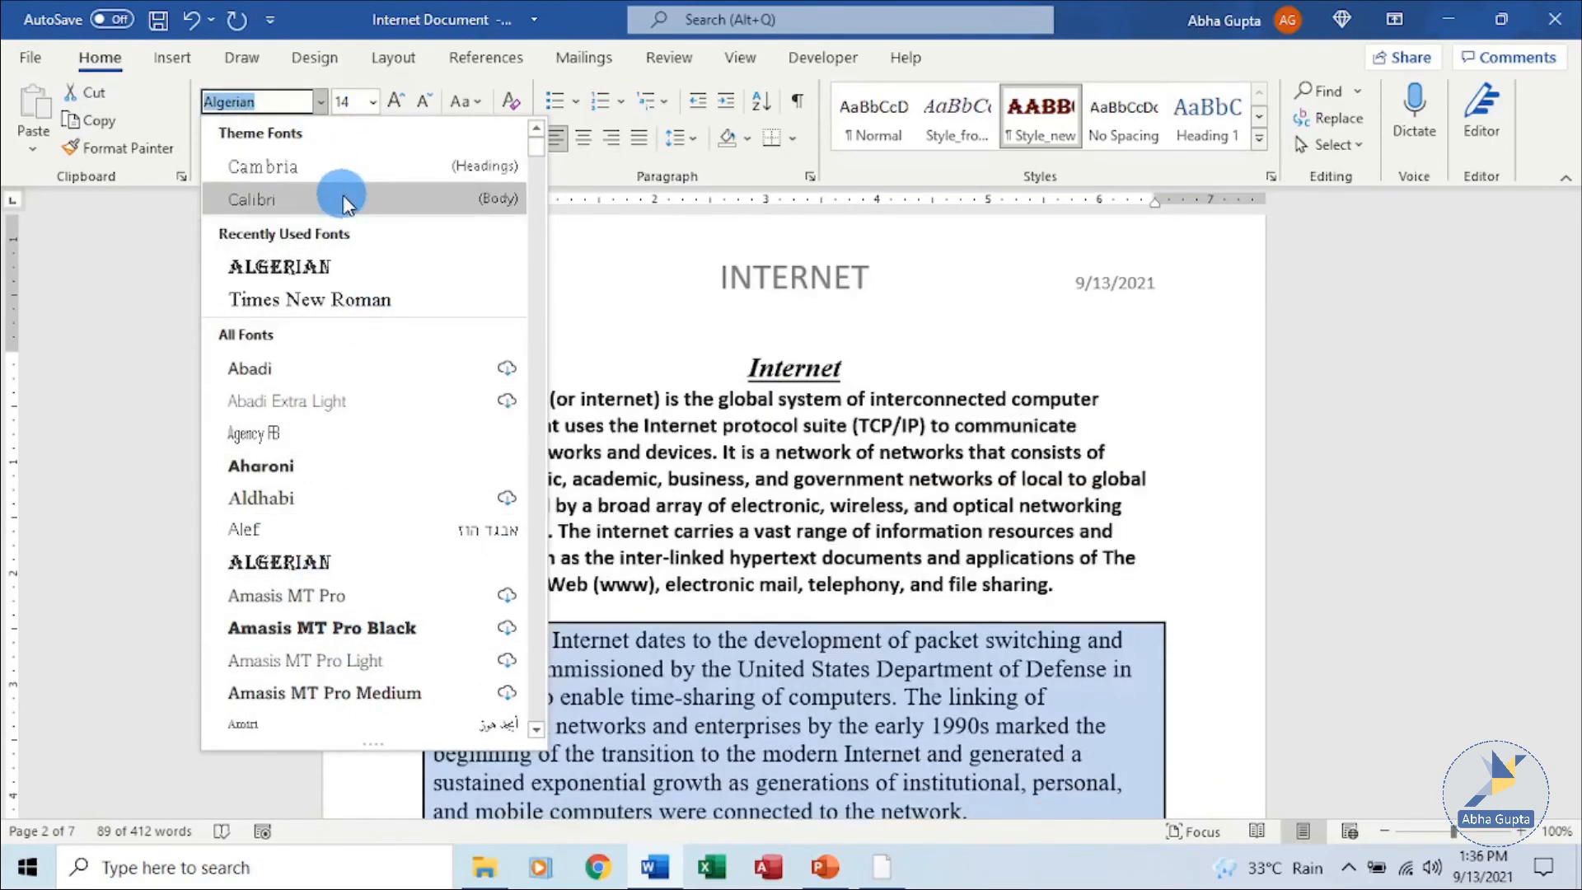
left_click(342, 202)
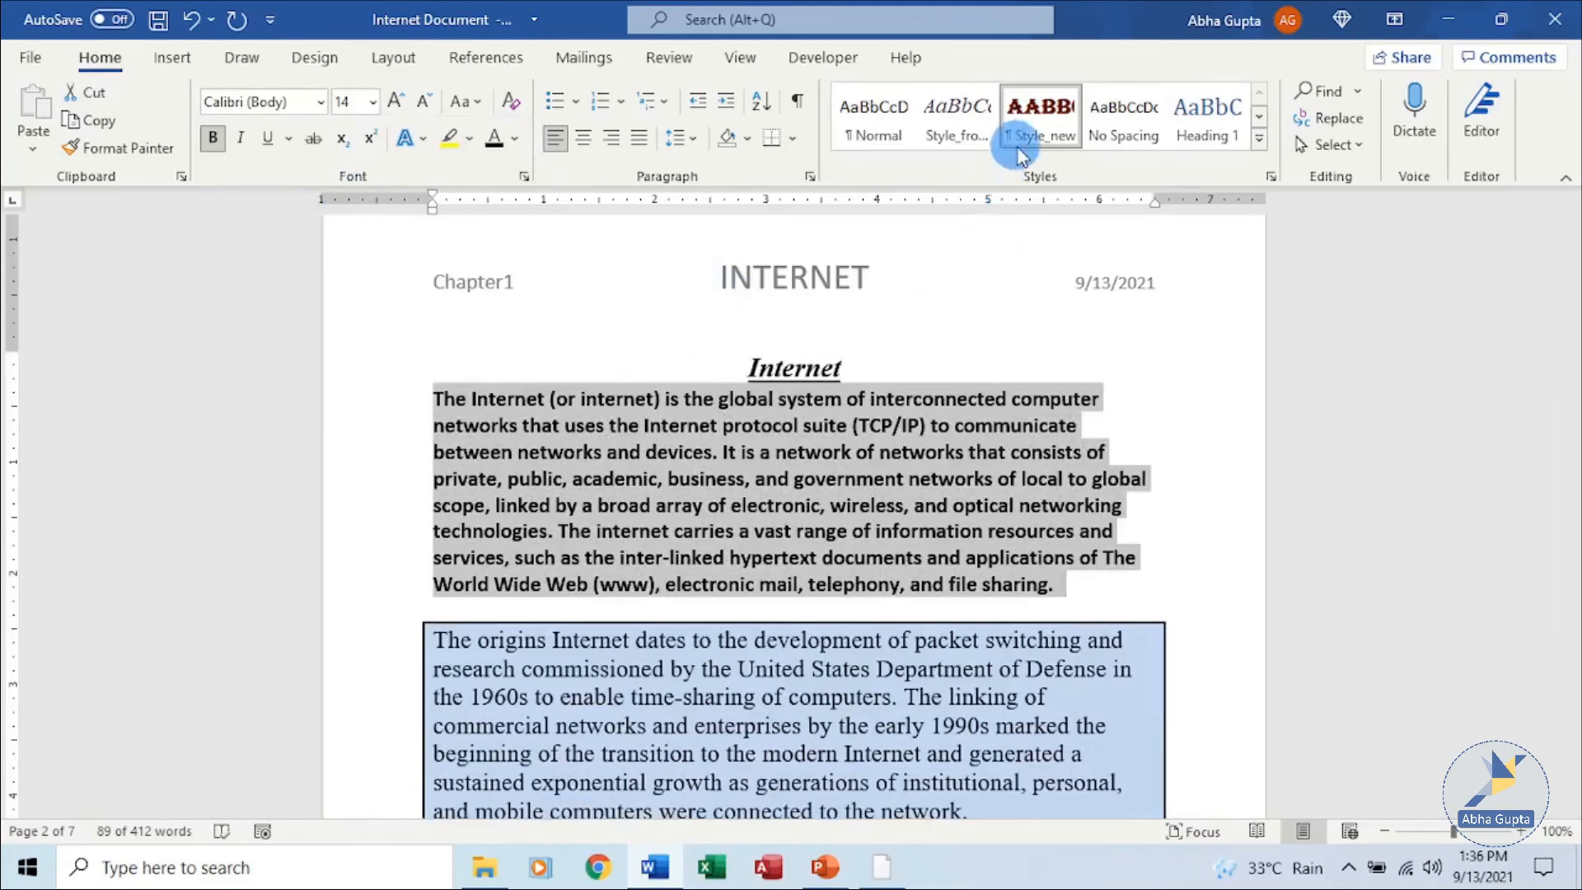
Update Style_new to match the formatting of the selected opening paragraph.
right_click(1046, 114)
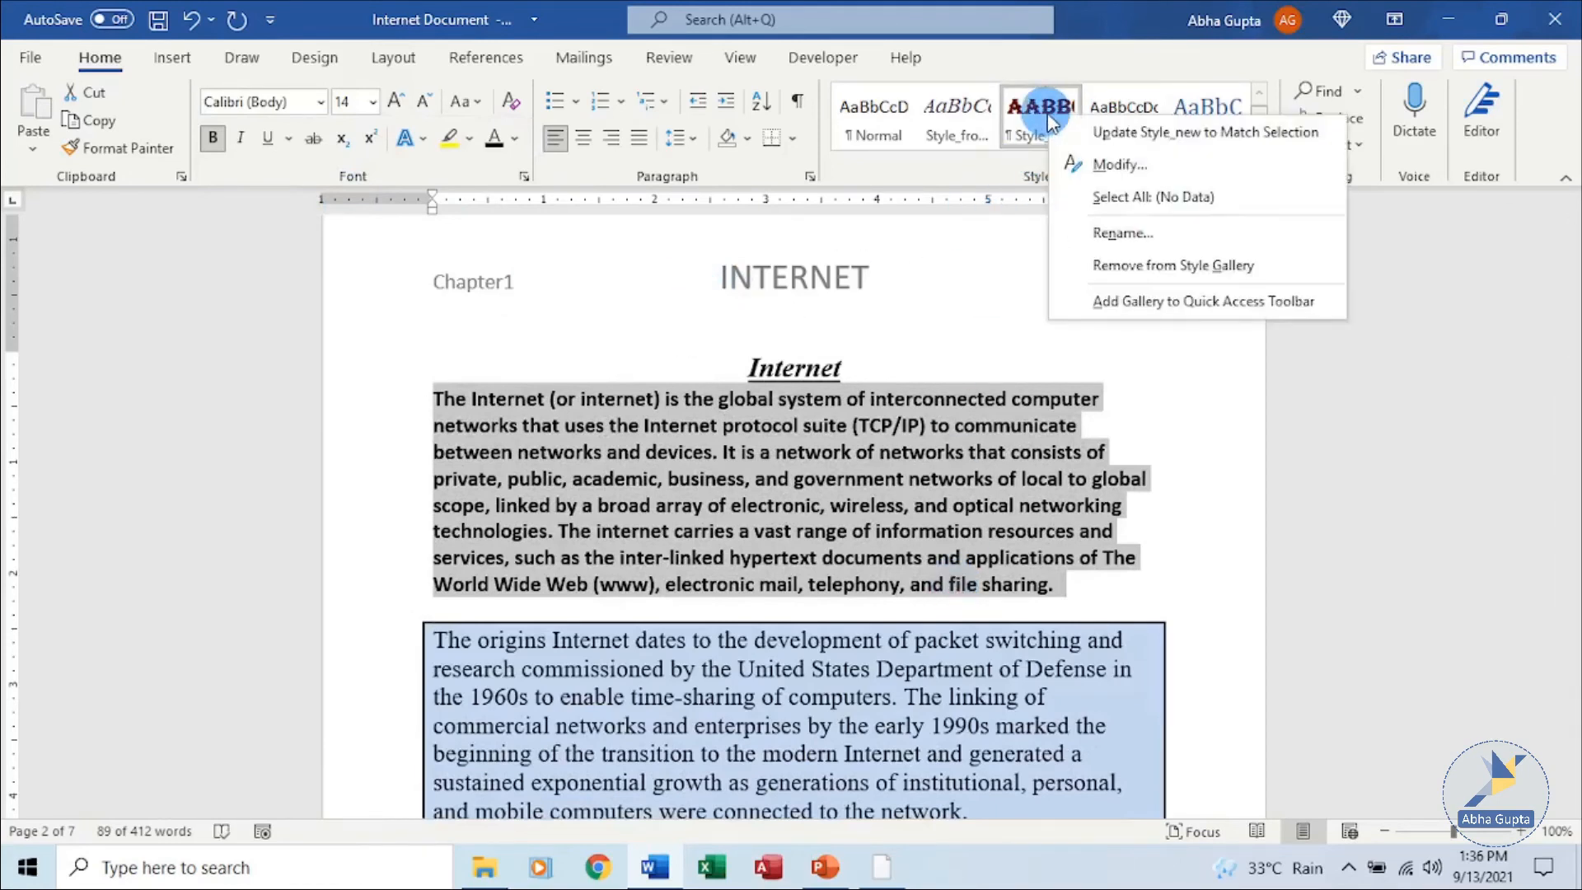
left_click(1096, 133)
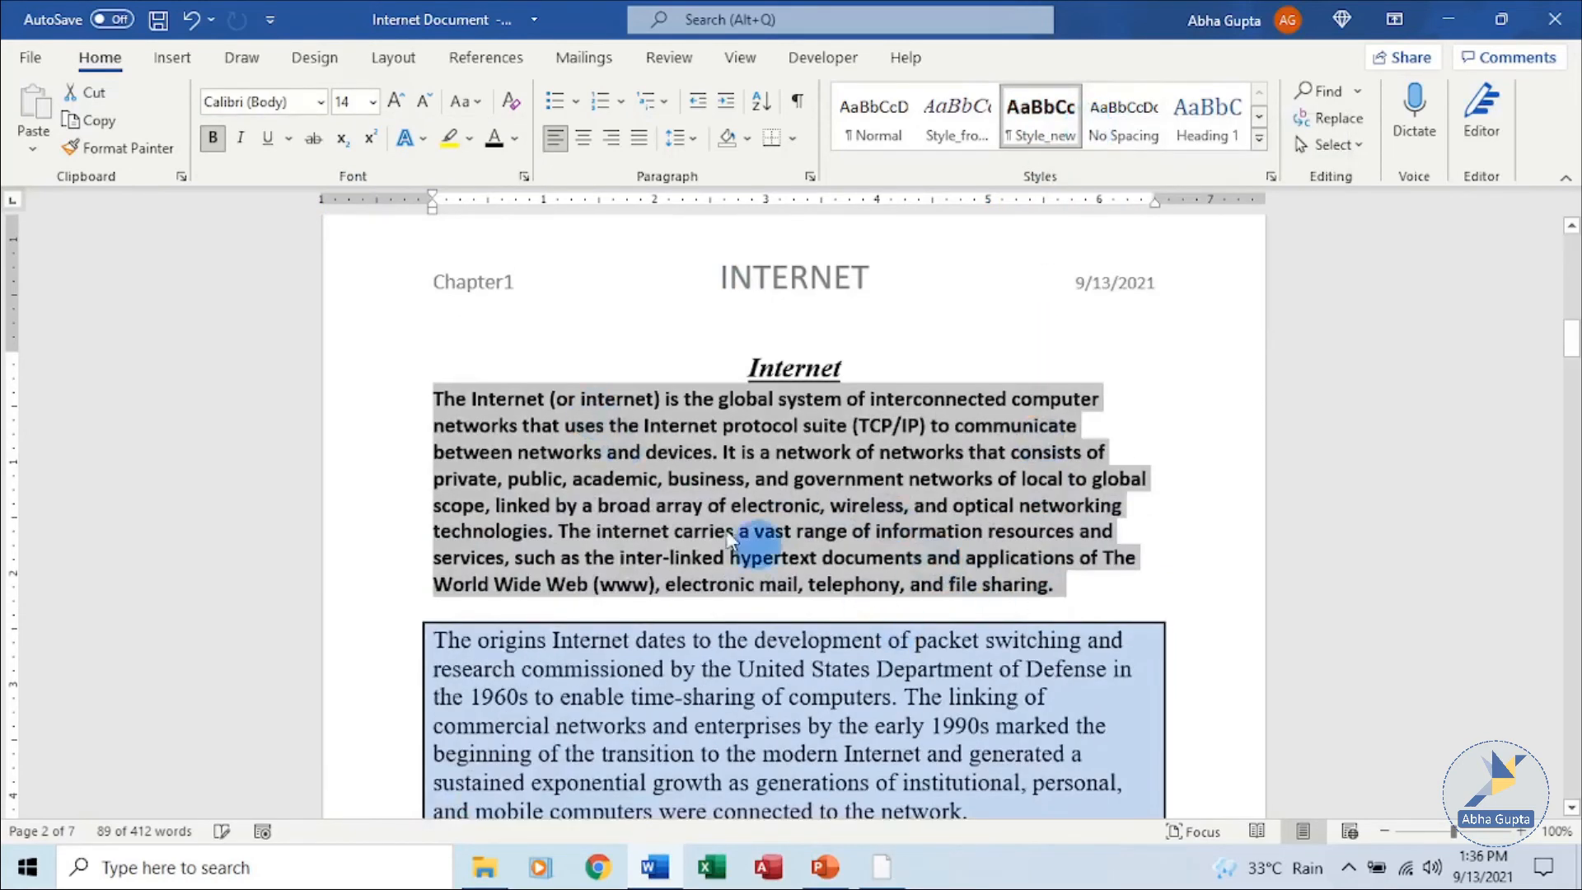
left_click(695, 499)
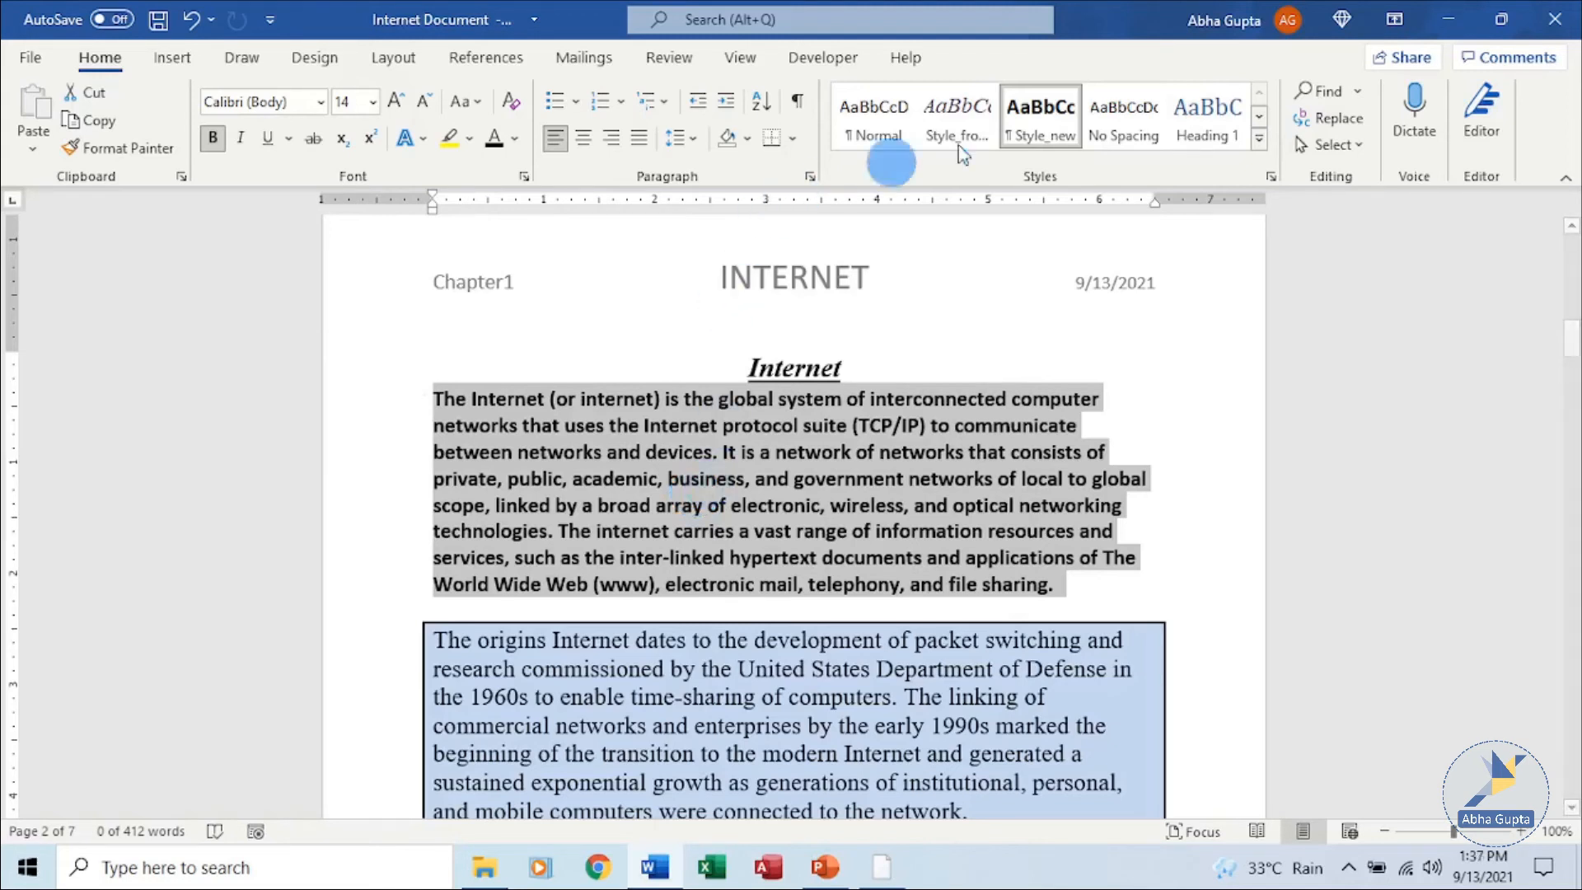
Review the updated formatting settings of Style_new in its Modify Style dialog, and close the dialog.
right_click(1040, 131)
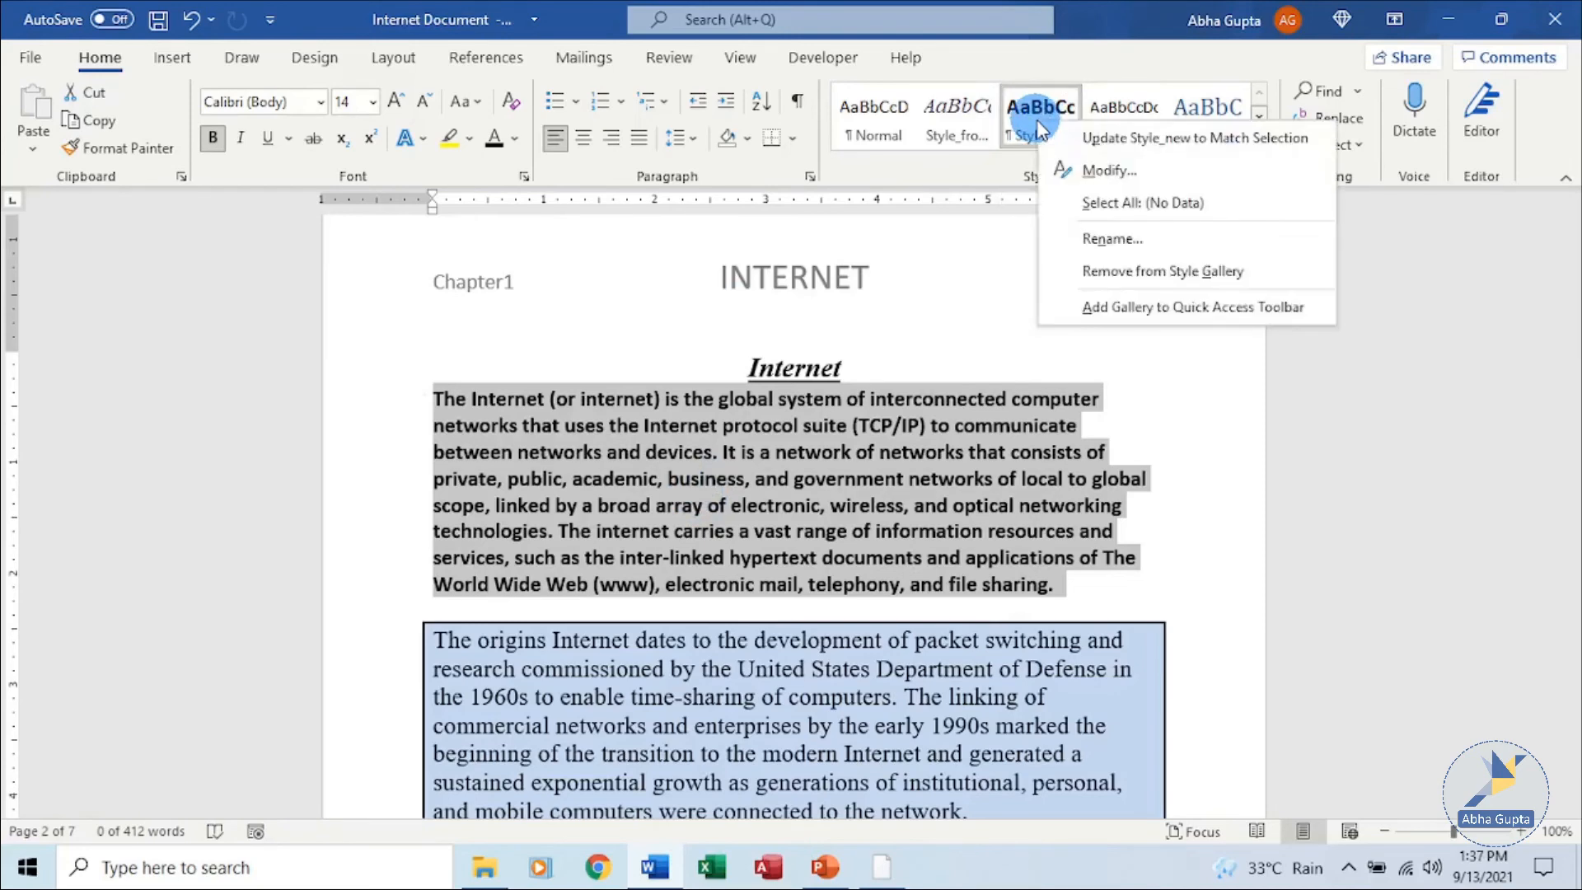
left_click(1086, 172)
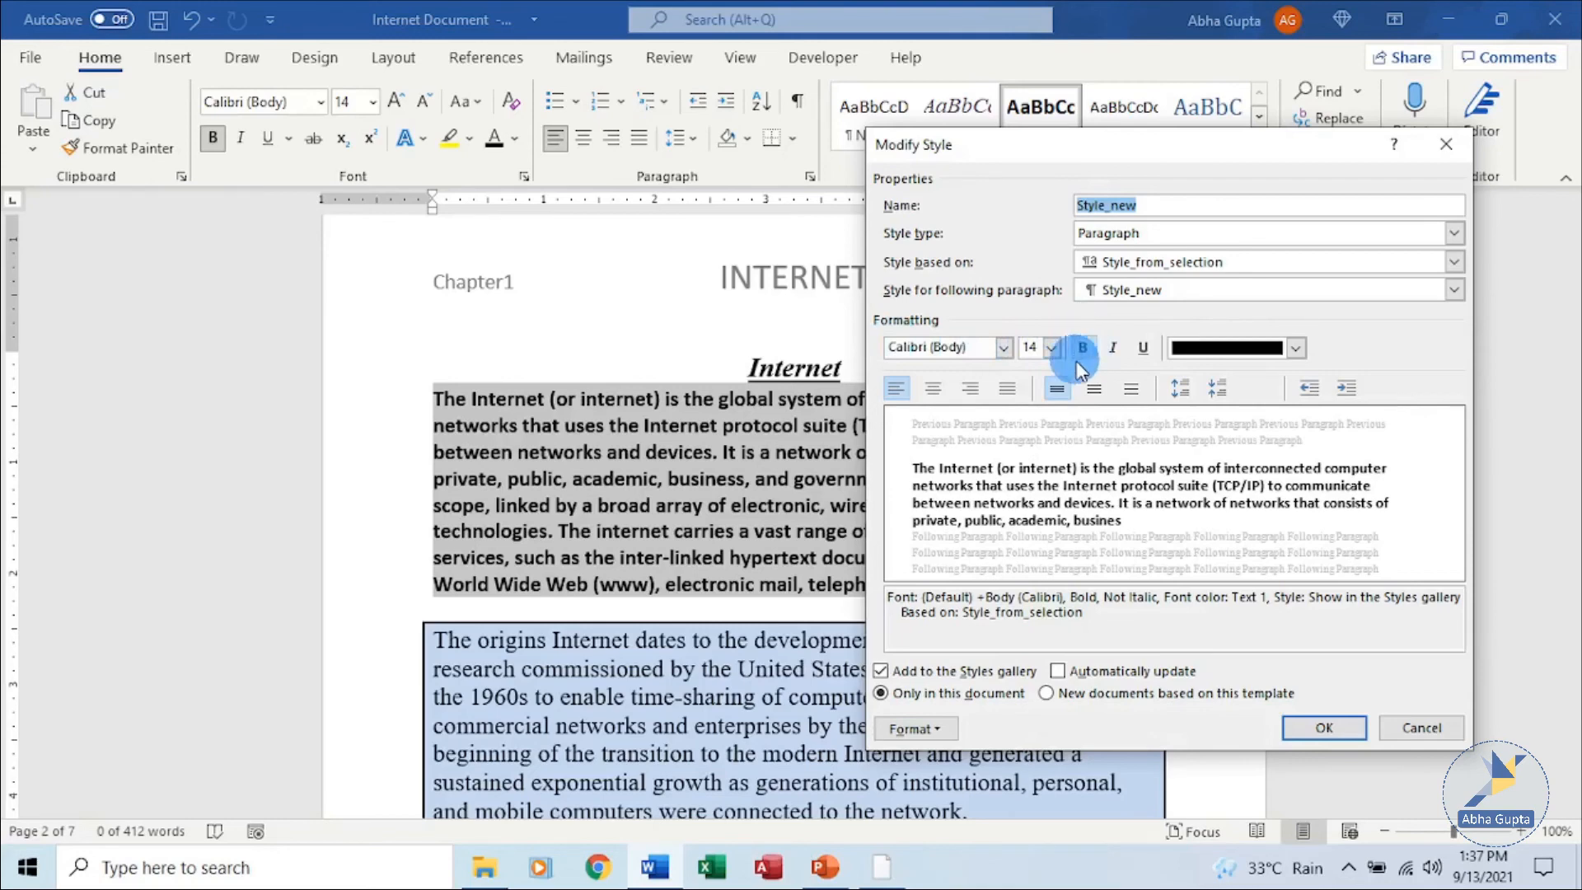
left_click(1301, 729)
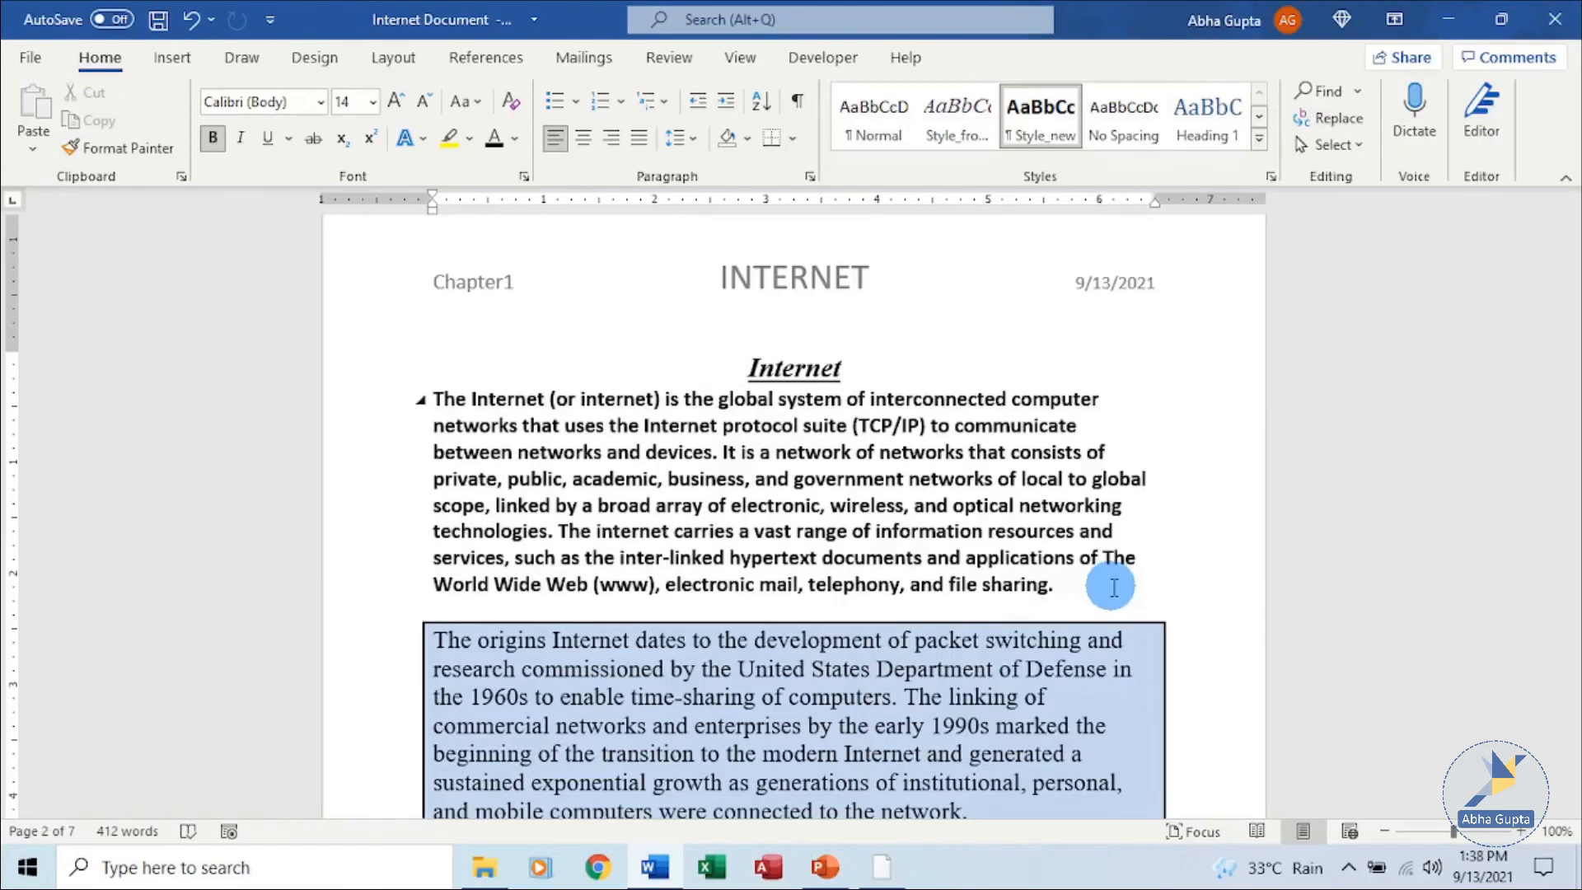